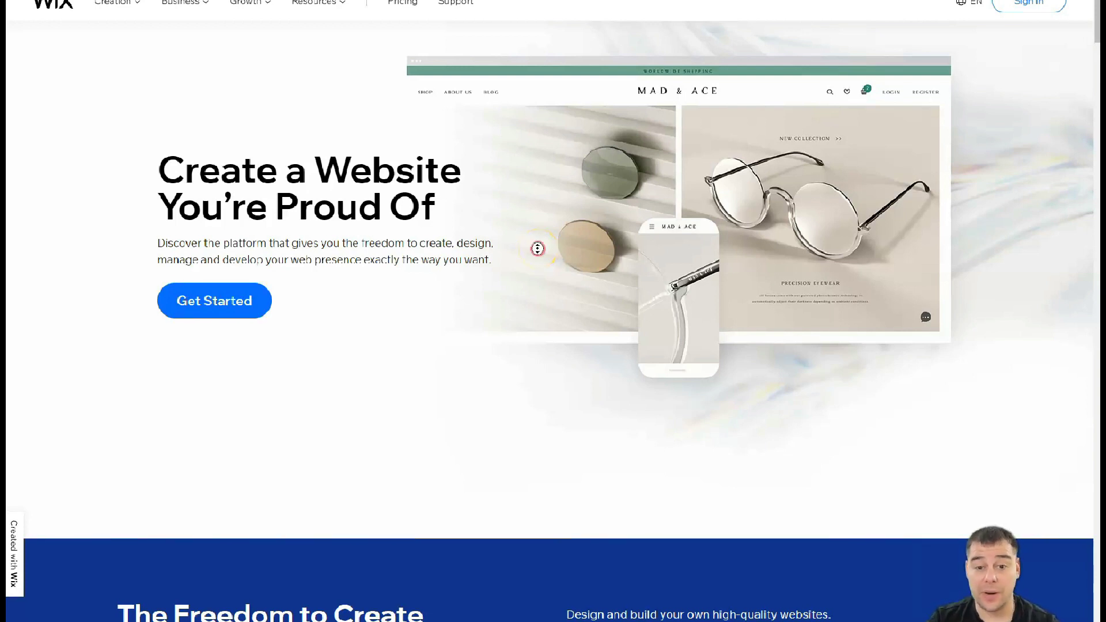
Step: Examine the Wix homepage's introduction, website templates, and the Wix Editor, Wix ADI and Velo sections
{"action": "scroll", "coordinate": [537, 249], "scroll_direction": "down", "scroll_amount": 4}
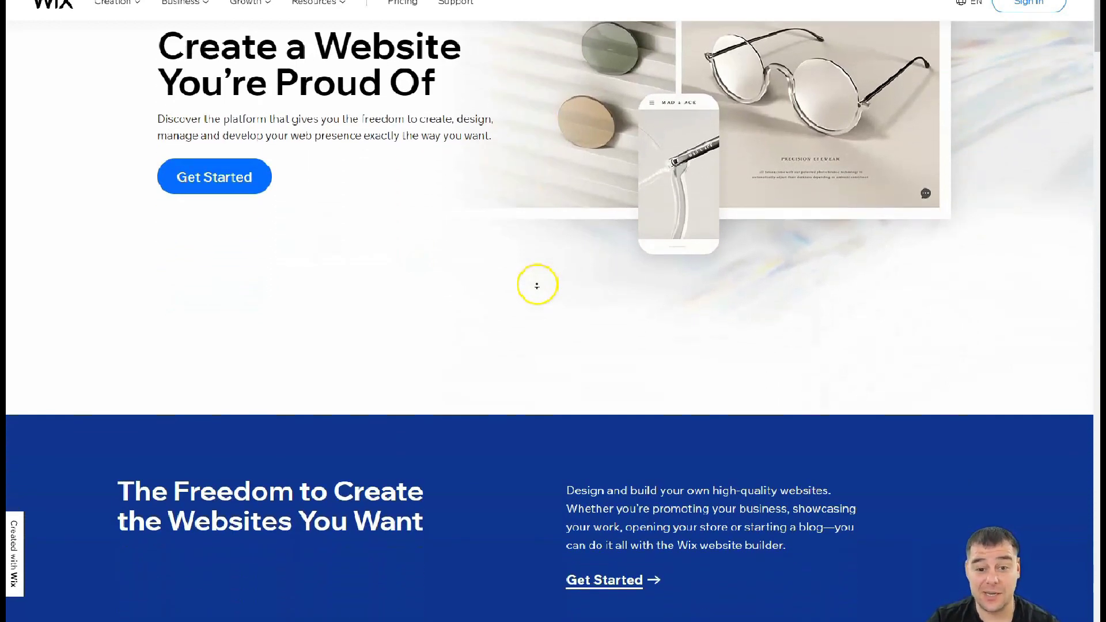
{"action": "scroll", "coordinate": [537, 285], "scroll_direction": "down", "scroll_amount": 6}
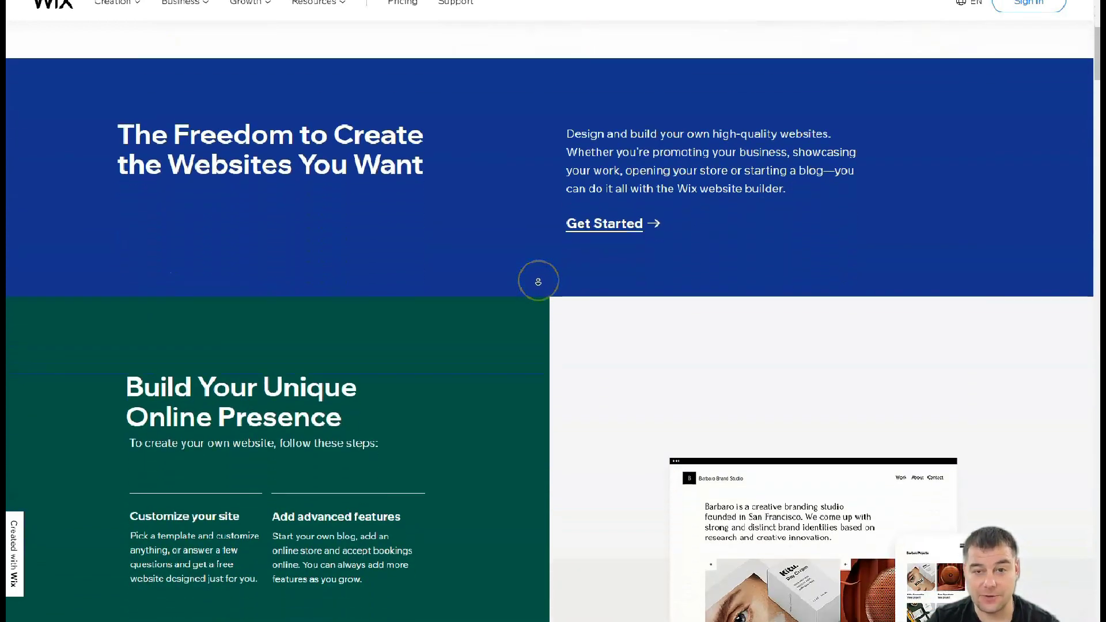
{"action": "scroll", "coordinate": [538, 281], "scroll_direction": "down", "scroll_amount": 5}
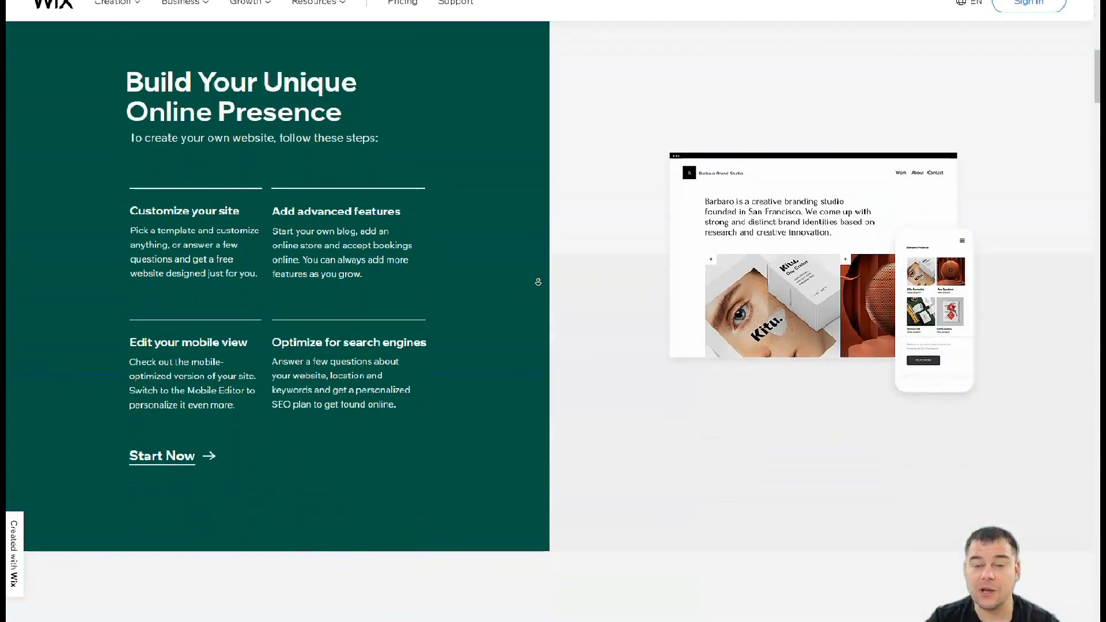
{"action": "scroll", "coordinate": [538, 281], "scroll_direction": "down", "scroll_amount": 5}
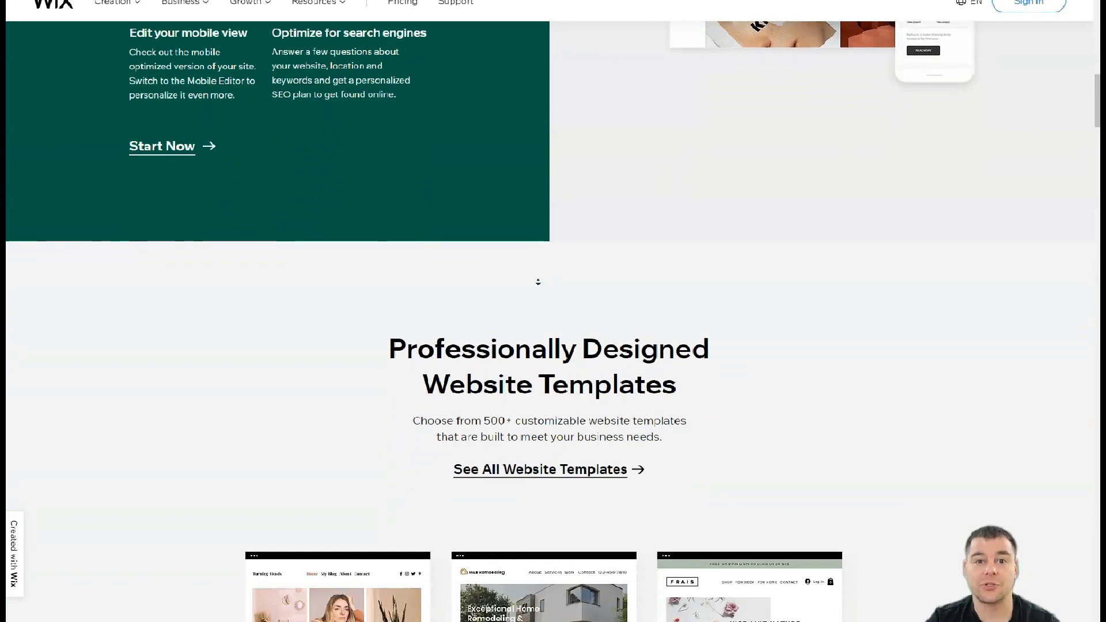
{"action": "scroll", "coordinate": [538, 281], "scroll_direction": "down", "scroll_amount": 5}
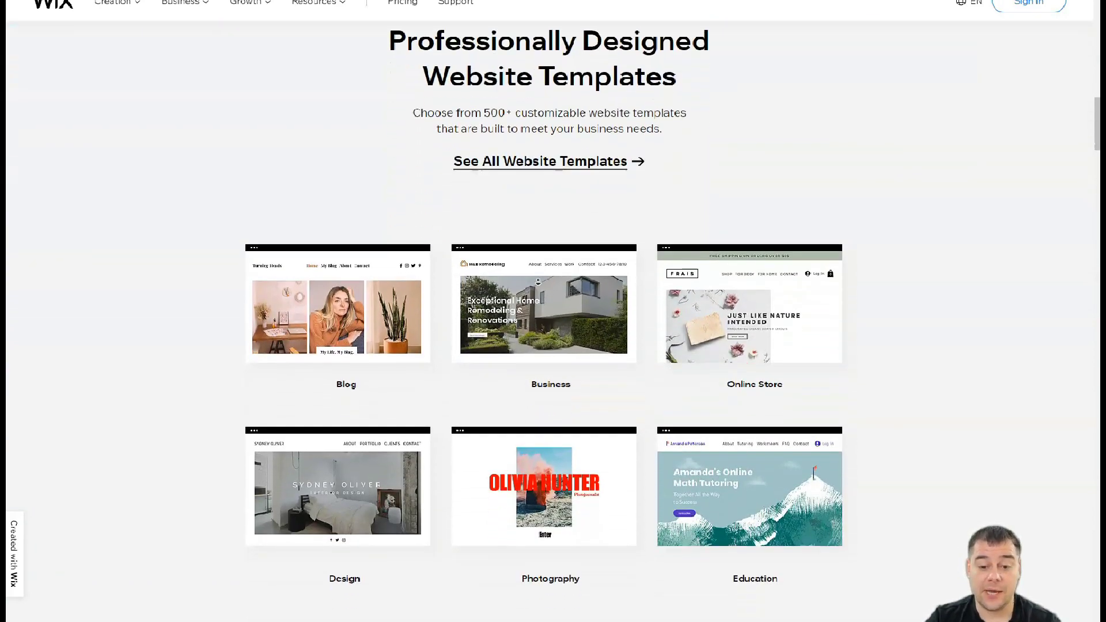
{"action": "scroll", "coordinate": [538, 282], "scroll_direction": "down", "scroll_amount": 5}
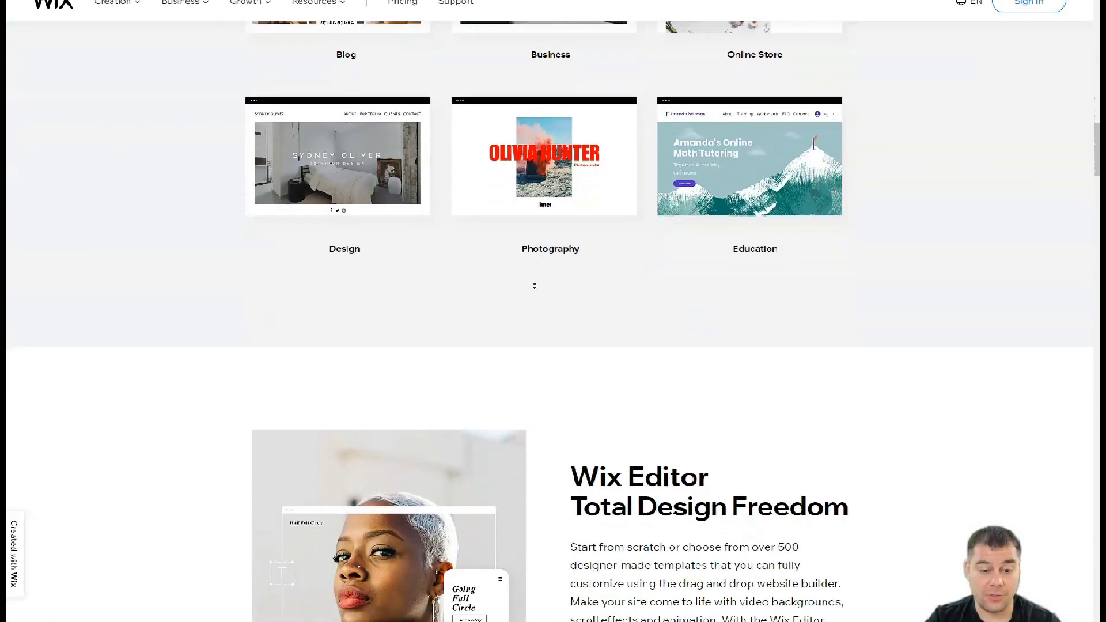
{"action": "scroll", "coordinate": [535, 285], "scroll_direction": "down", "scroll_amount": 6}
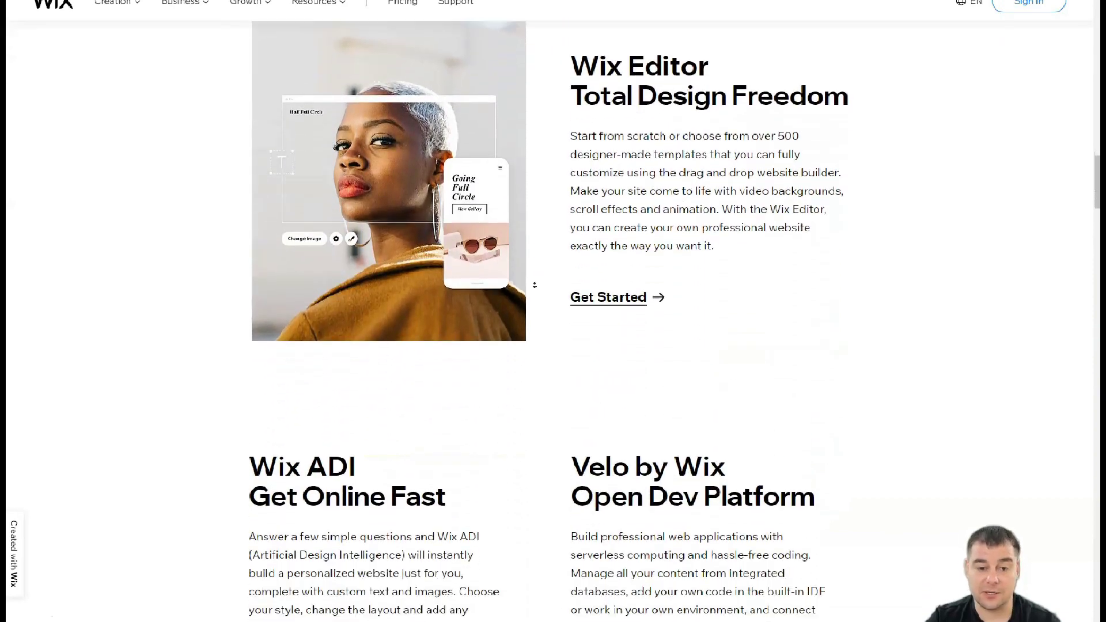
{"action": "scroll", "coordinate": [535, 284], "scroll_direction": "down", "scroll_amount": 6}
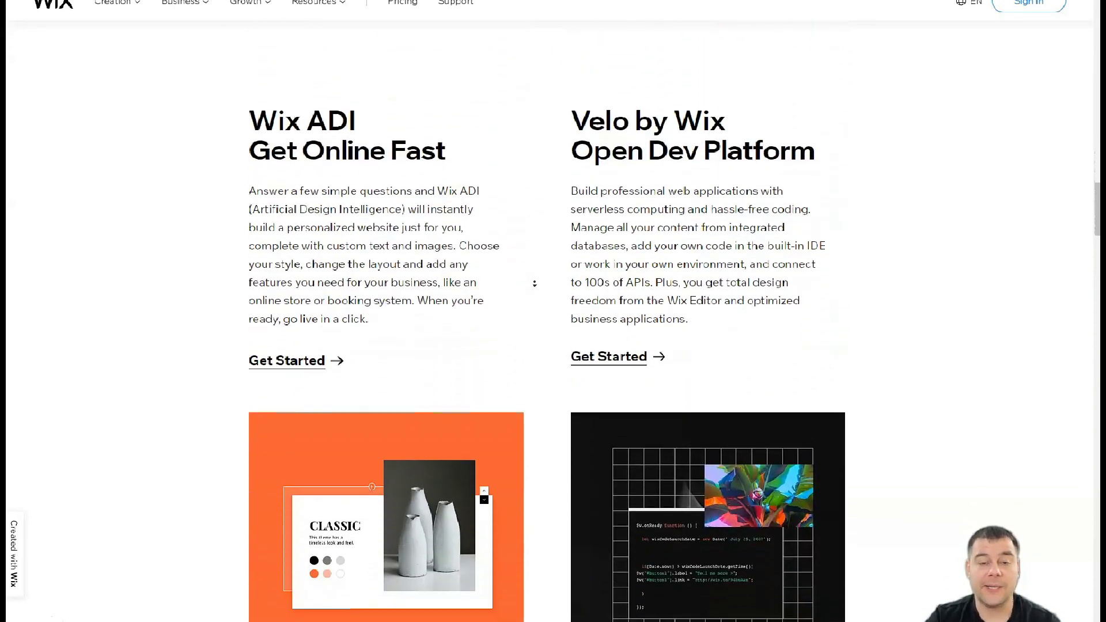
{"action": "scroll", "coordinate": [535, 284], "scroll_direction": "down", "scroll_amount": 6}
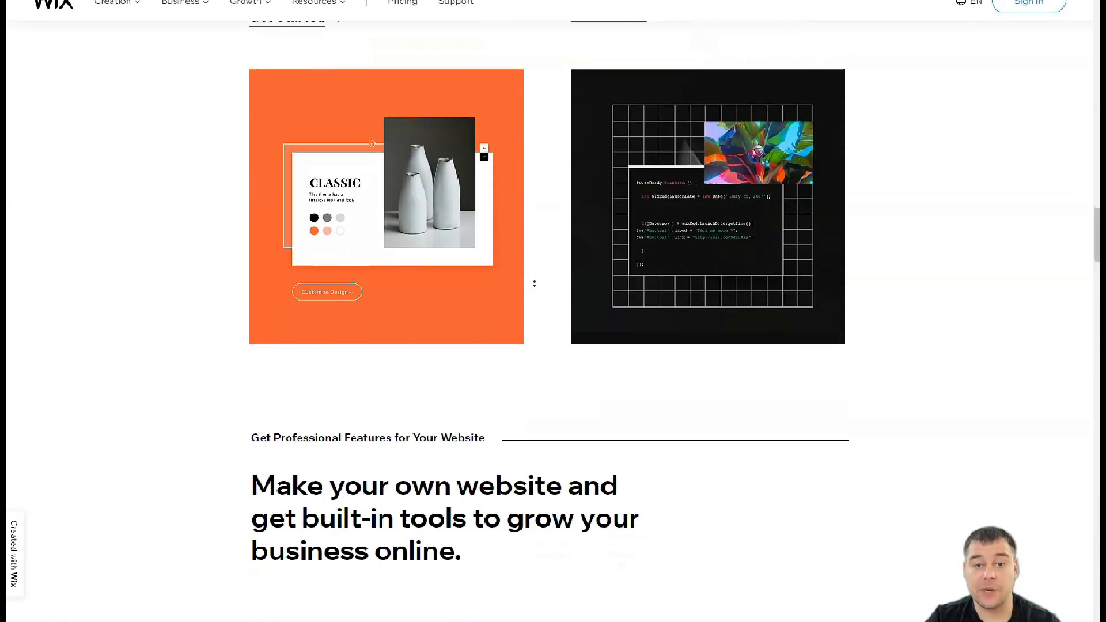
Step: Examine the homepage's professional features, business tools, six-step website guide, blog articles and FAQ through to the footer
{"action": "scroll", "coordinate": [534, 283], "scroll_direction": "down", "scroll_amount": 6}
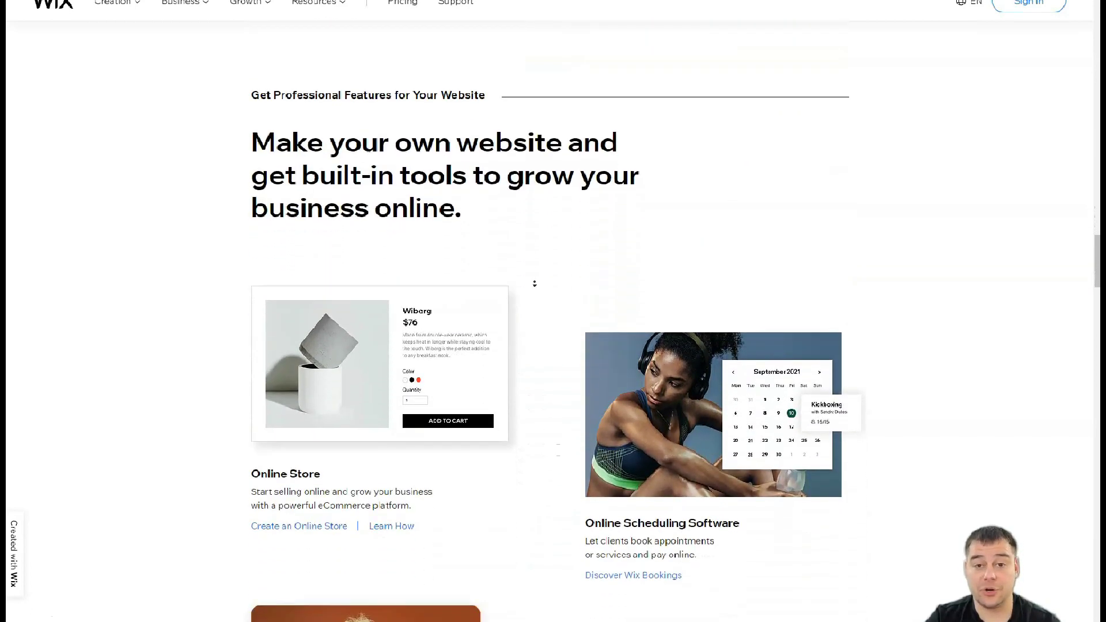
{"action": "scroll", "coordinate": [535, 284], "scroll_direction": "down", "scroll_amount": 6}
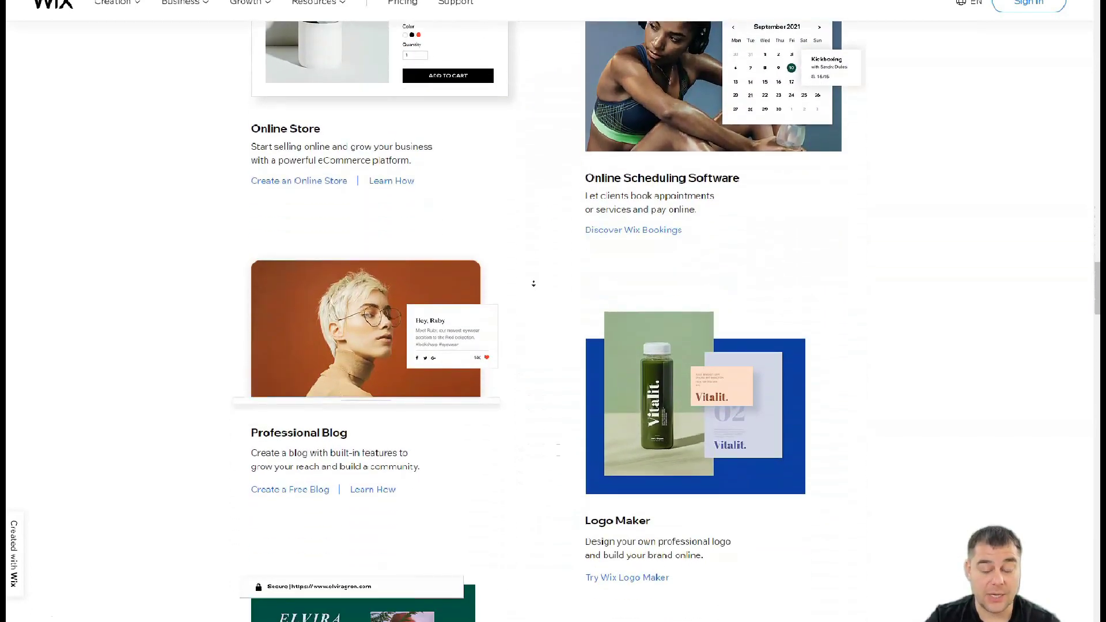
{"action": "scroll", "coordinate": [533, 283], "scroll_direction": "down", "scroll_amount": 6}
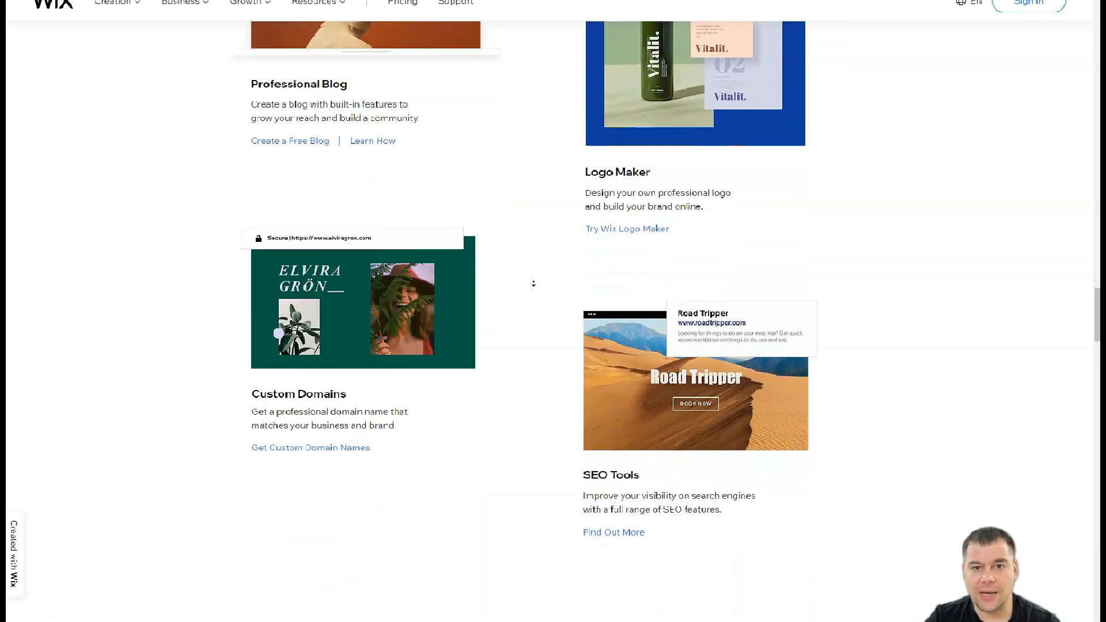
{"action": "scroll", "coordinate": [534, 283], "scroll_direction": "down", "scroll_amount": 6}
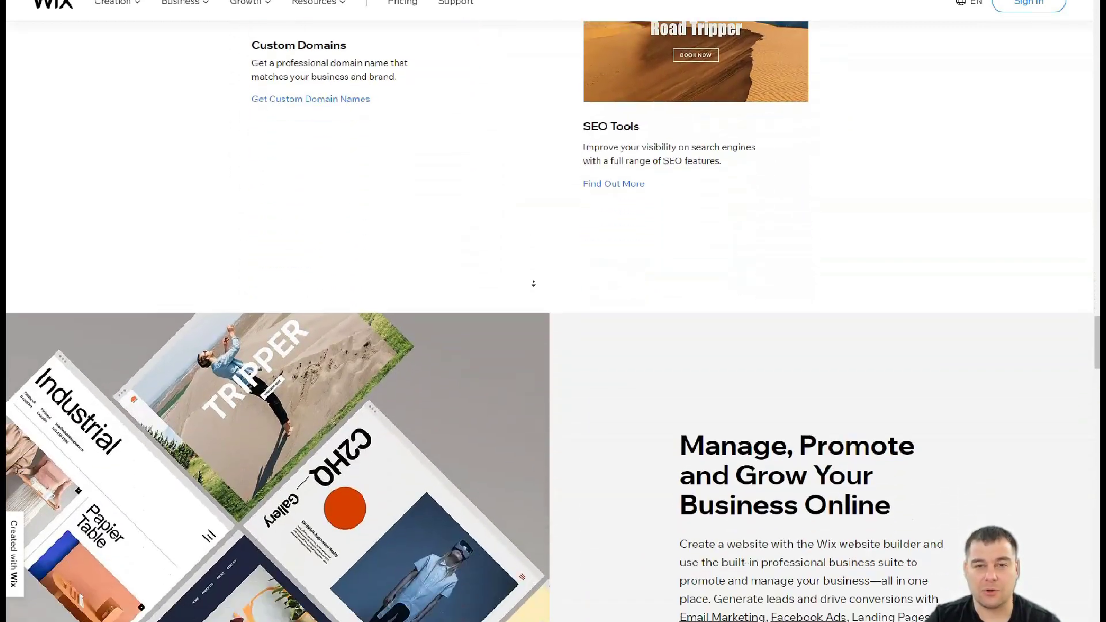
{"action": "scroll", "coordinate": [534, 283], "scroll_direction": "down", "scroll_amount": 6}
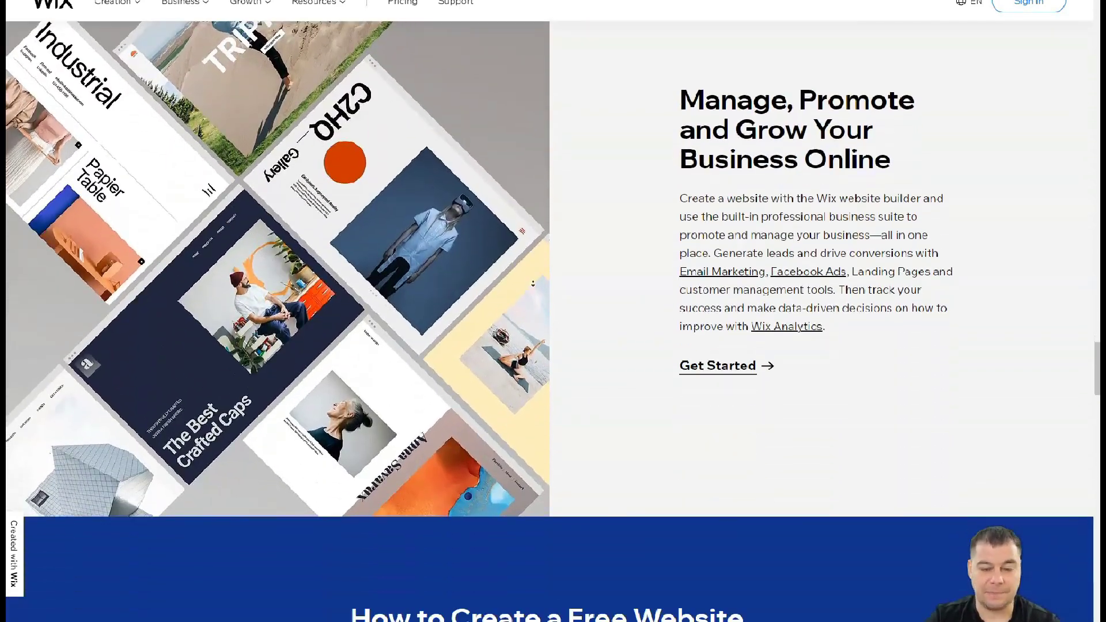
{"action": "scroll", "coordinate": [532, 283], "scroll_direction": "down", "scroll_amount": 6}
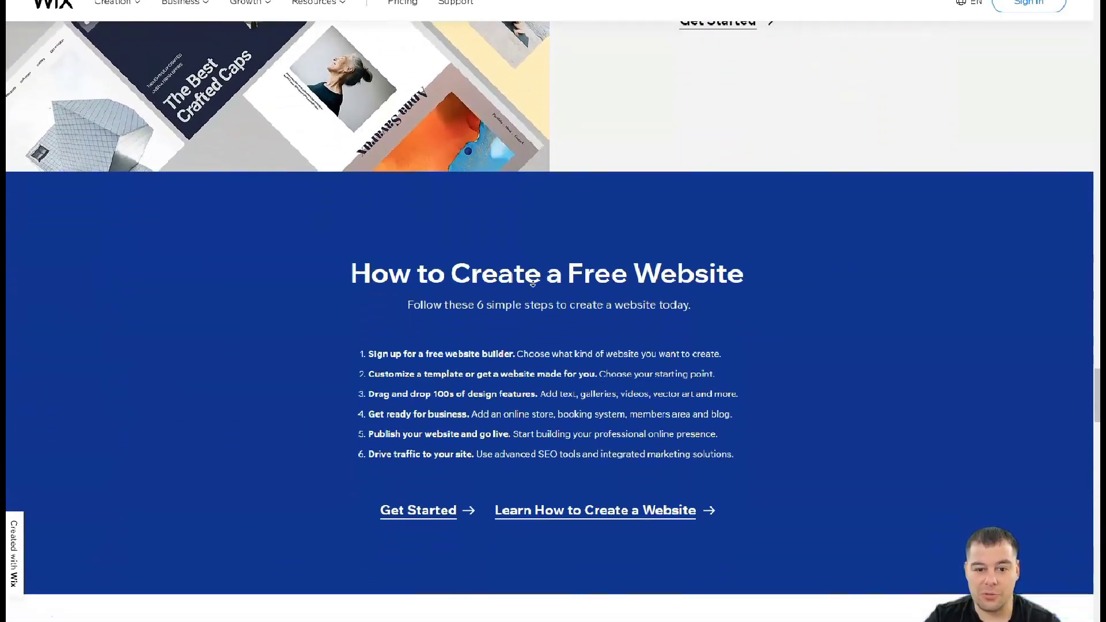
{"action": "scroll", "coordinate": [533, 283], "scroll_direction": "down", "scroll_amount": 6}
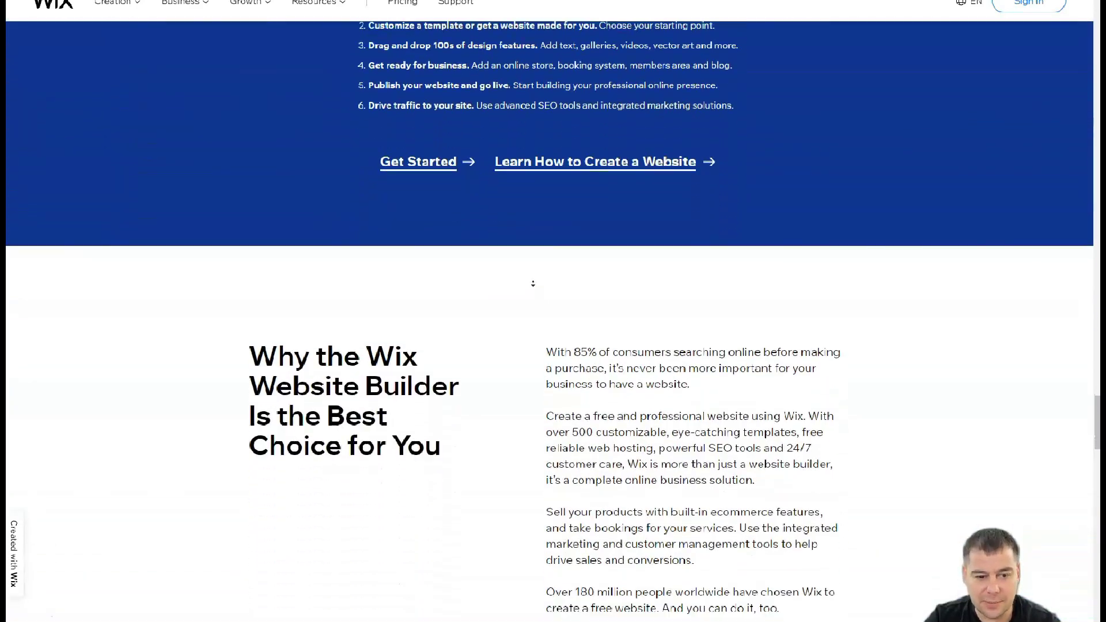
{"action": "scroll", "coordinate": [533, 283], "scroll_direction": "down", "scroll_amount": 6}
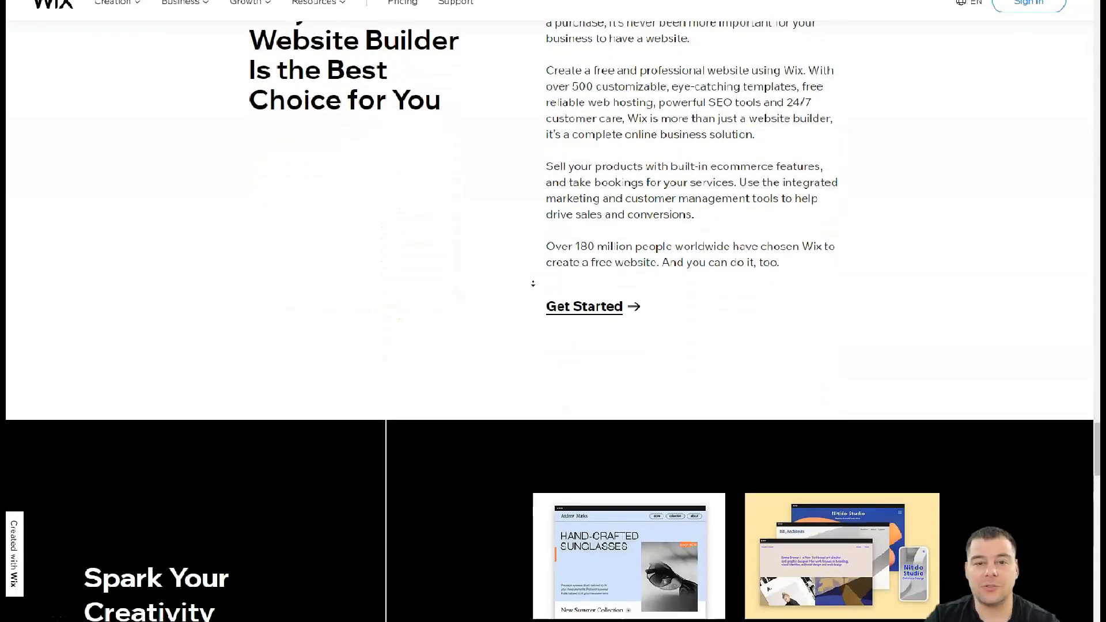
{"action": "scroll", "coordinate": [533, 284], "scroll_direction": "down", "scroll_amount": 5}
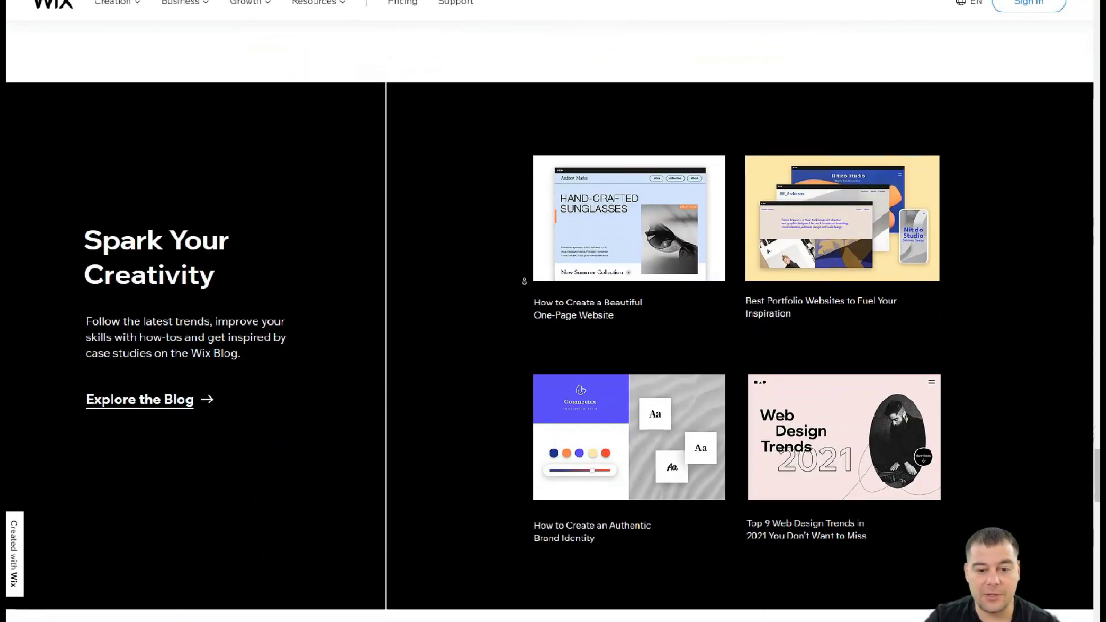
{"action": "scroll", "coordinate": [524, 281], "scroll_direction": "down", "scroll_amount": 5}
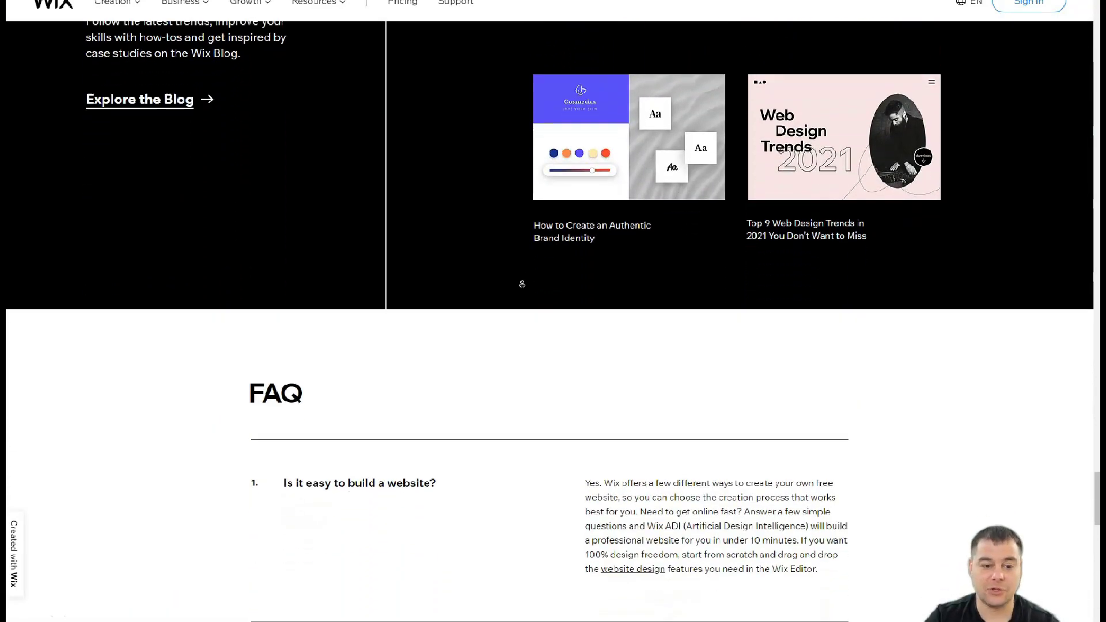
{"action": "scroll", "coordinate": [522, 284], "scroll_direction": "down", "scroll_amount": 6}
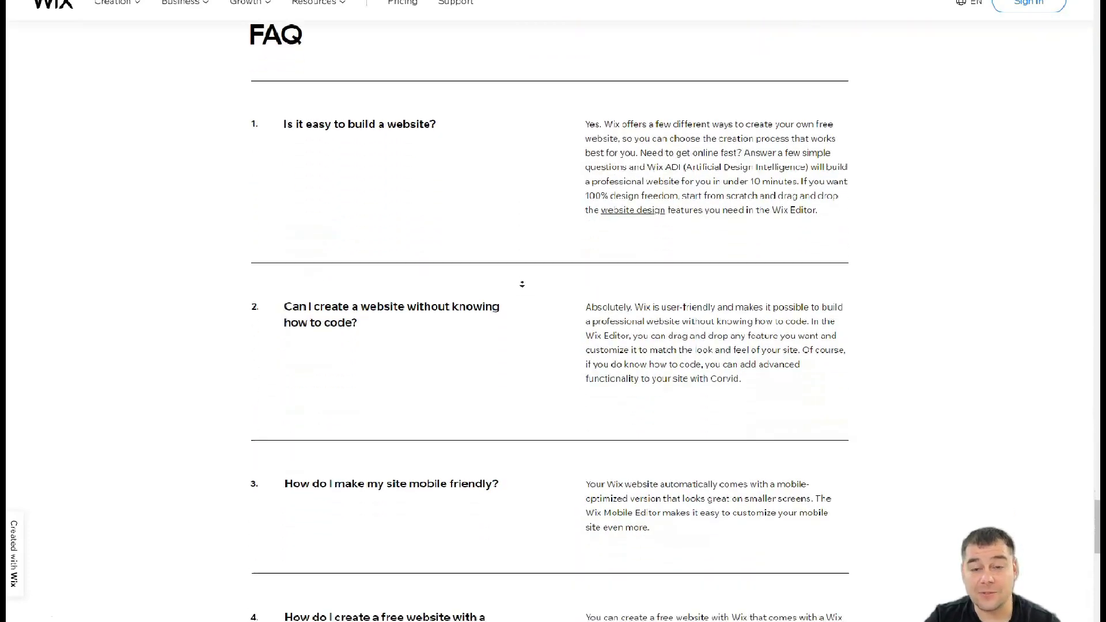
{"action": "scroll", "coordinate": [522, 284], "scroll_direction": "down", "scroll_amount": 5}
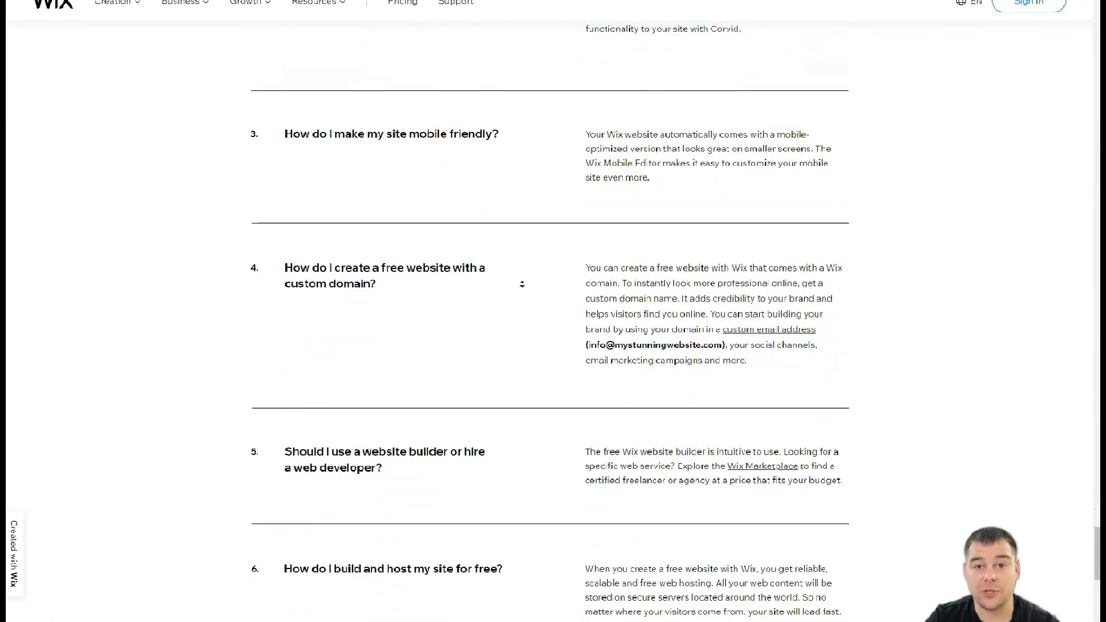
{"action": "scroll", "coordinate": [522, 284], "scroll_direction": "down", "scroll_amount": 6}
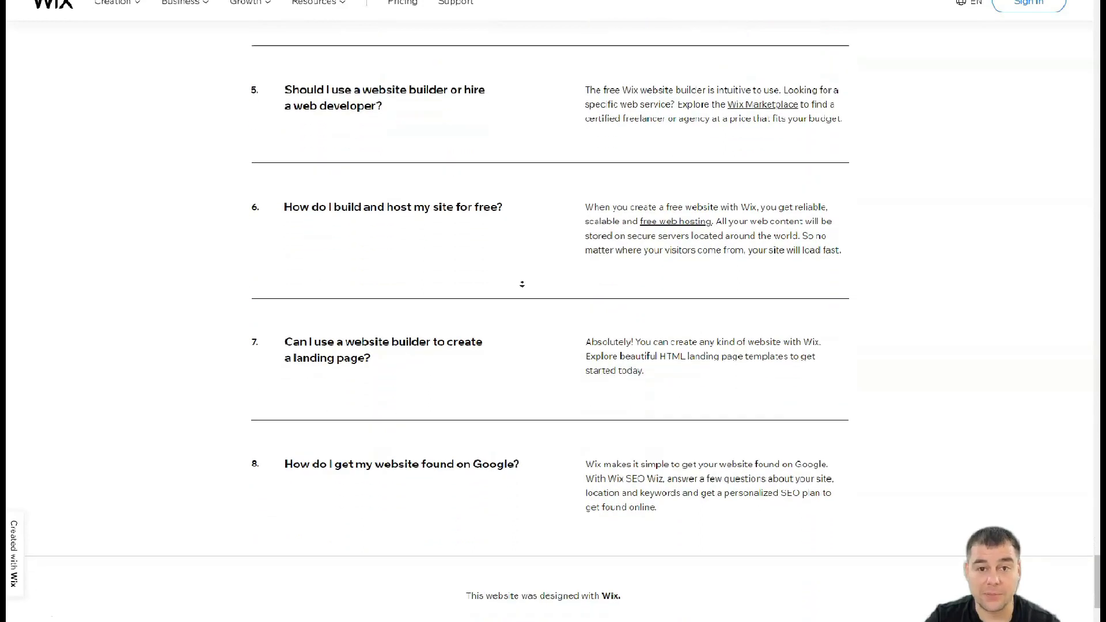
{"action": "scroll", "coordinate": [522, 284], "scroll_direction": "down", "scroll_amount": 4}
{"action": "left_click", "coordinate": [520, 252]}
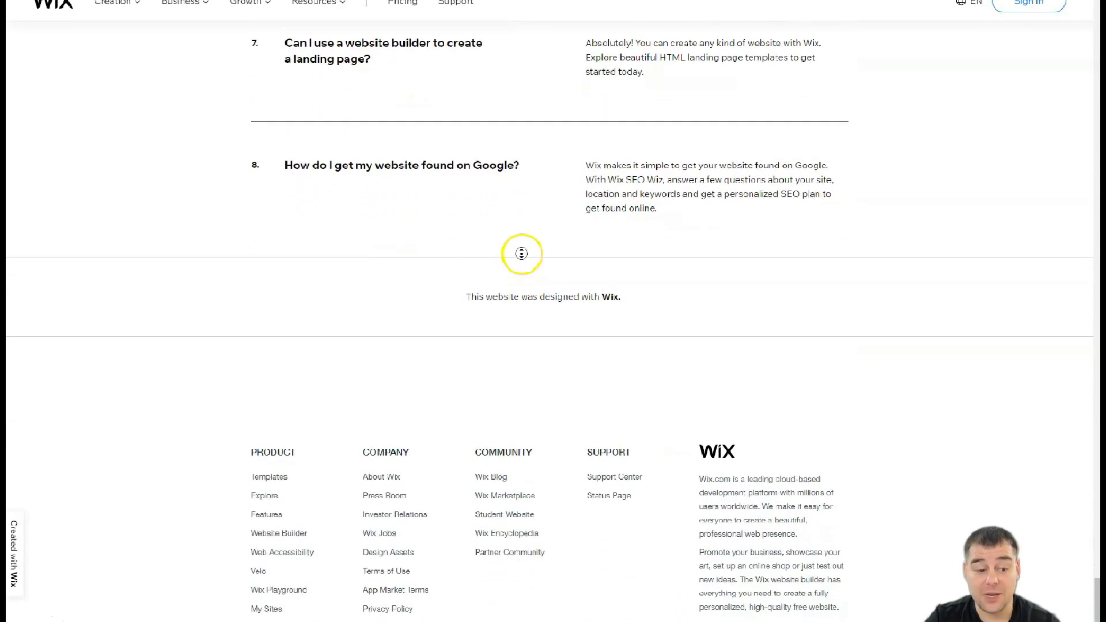
Step: Review the homepage in reverse, from the FAQ back up past the Wix Editor section
{"action": "scroll", "coordinate": [532, 218], "scroll_direction": "up", "scroll_amount": 8}
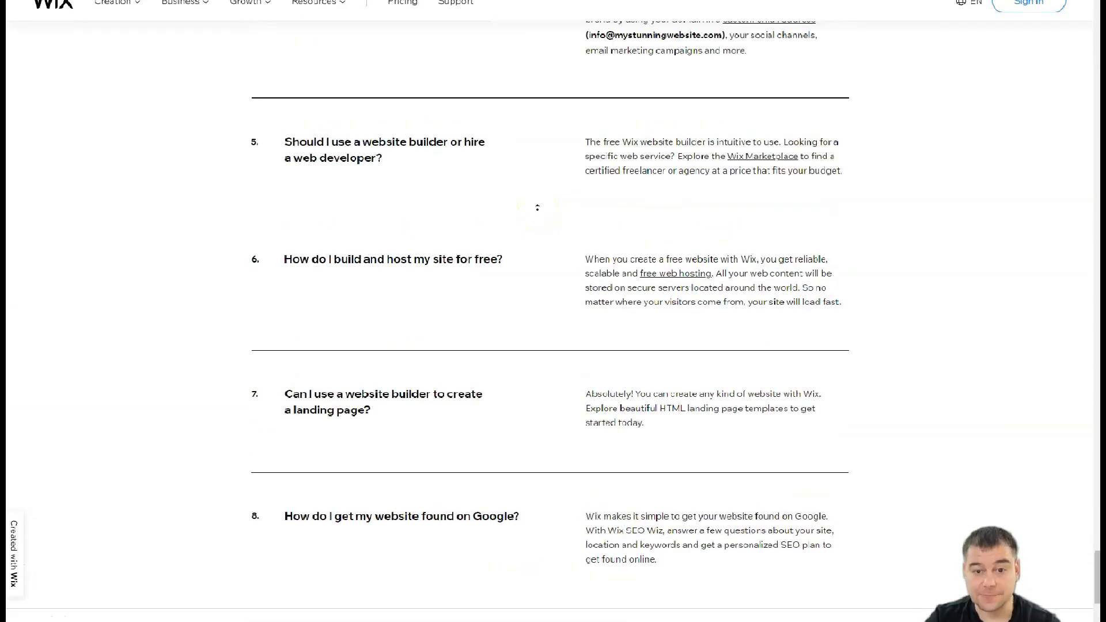
{"action": "scroll", "coordinate": [536, 208], "scroll_direction": "up", "scroll_amount": 9}
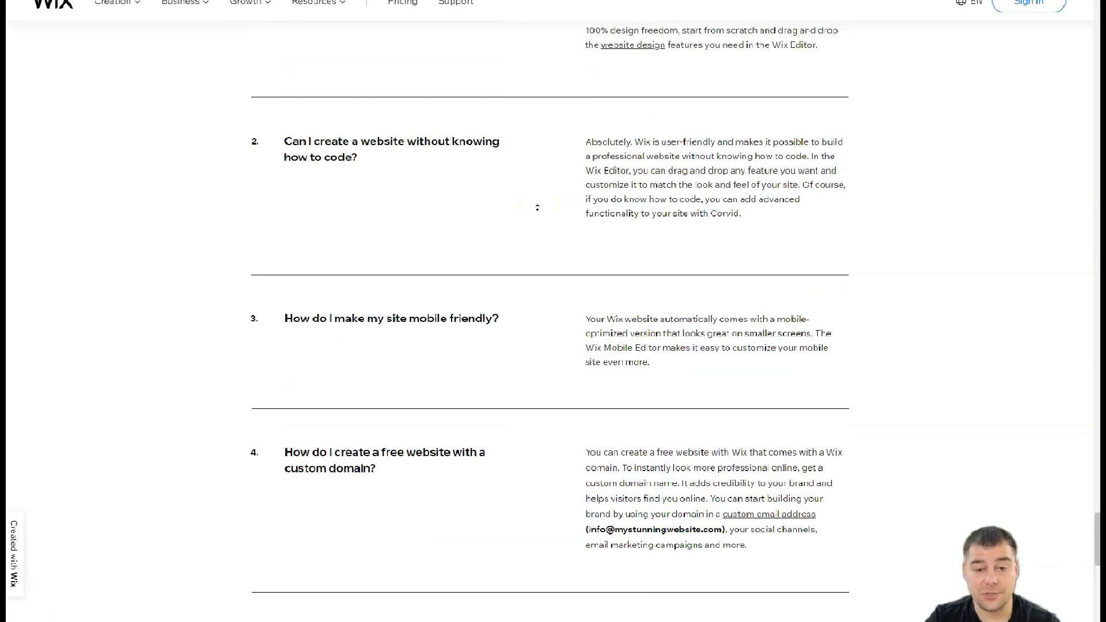
{"action": "scroll", "coordinate": [536, 208], "scroll_direction": "up", "scroll_amount": 9}
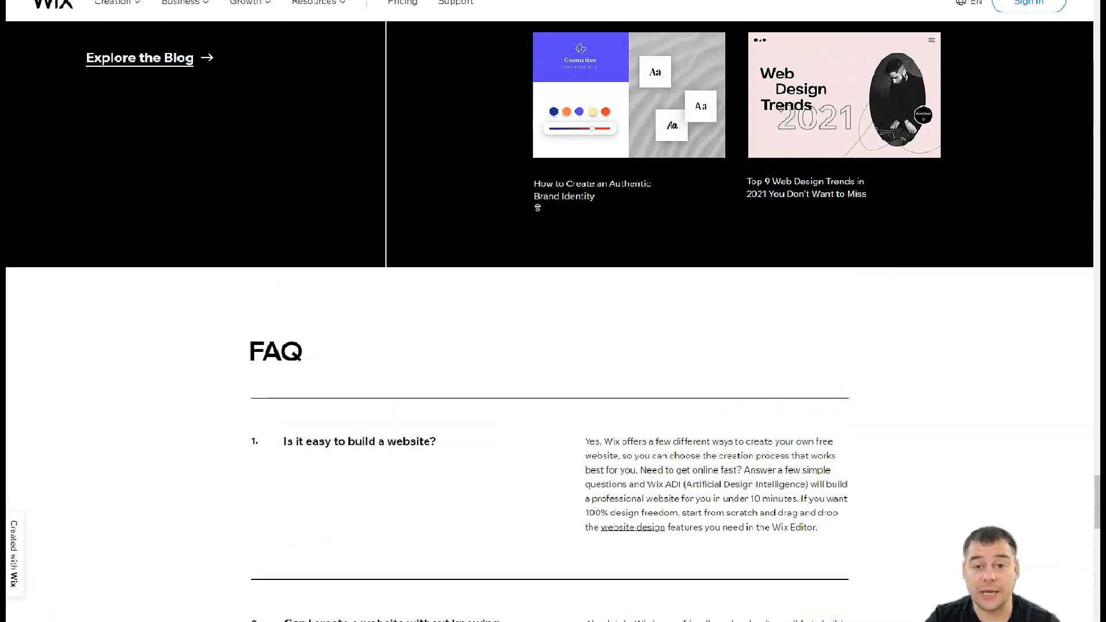
{"action": "scroll", "coordinate": [537, 208], "scroll_direction": "up", "scroll_amount": 9}
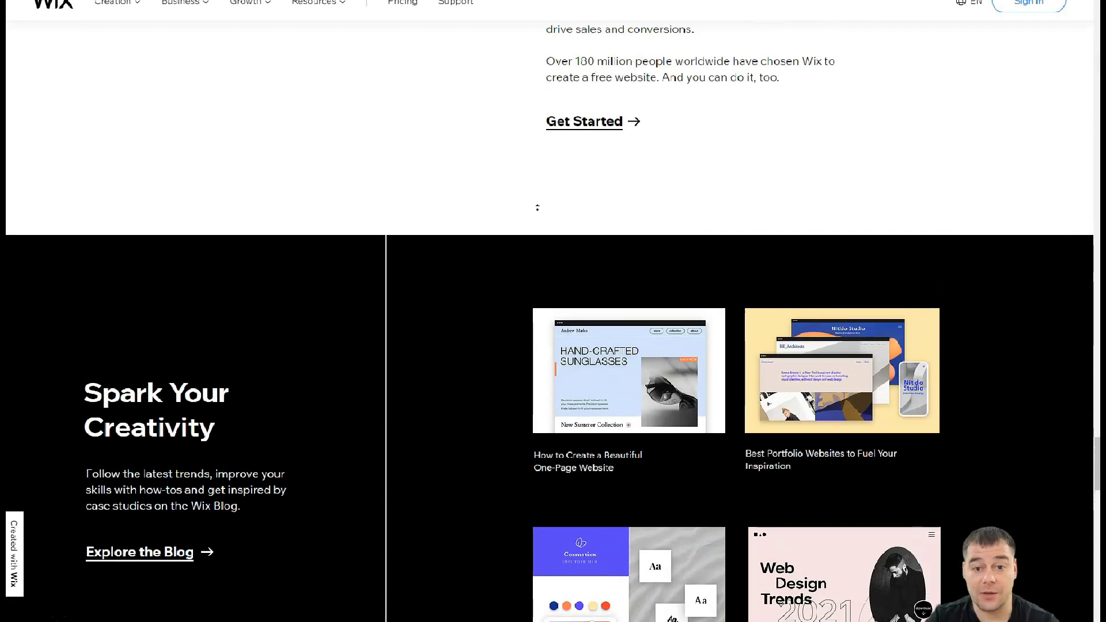
{"action": "scroll", "coordinate": [535, 206], "scroll_direction": "up", "scroll_amount": 9}
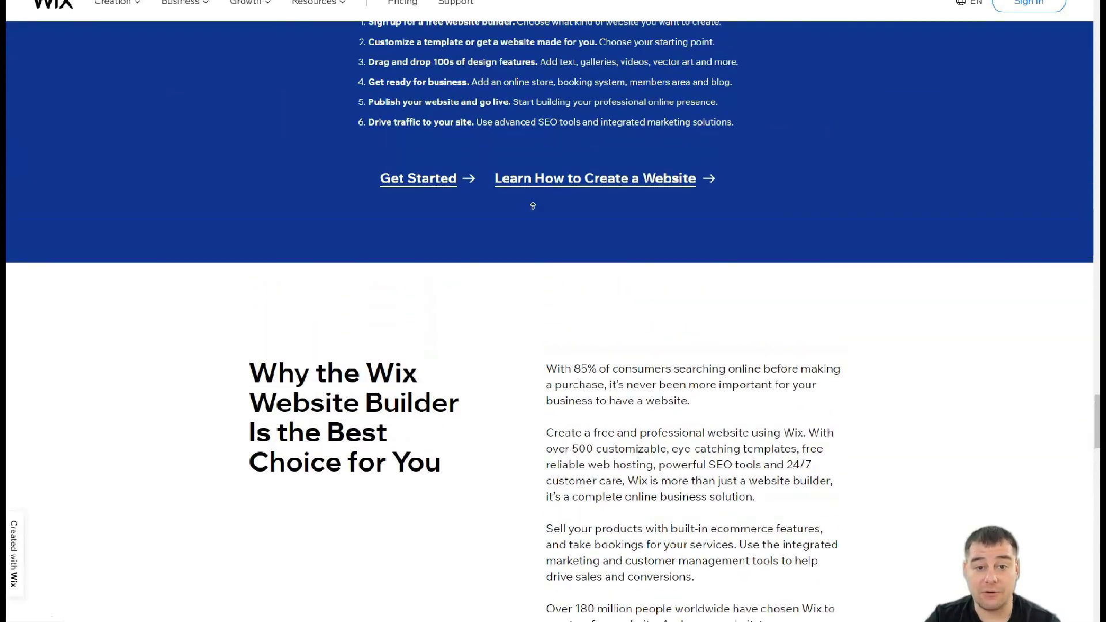
{"action": "scroll", "coordinate": [533, 206], "scroll_direction": "up", "scroll_amount": 9}
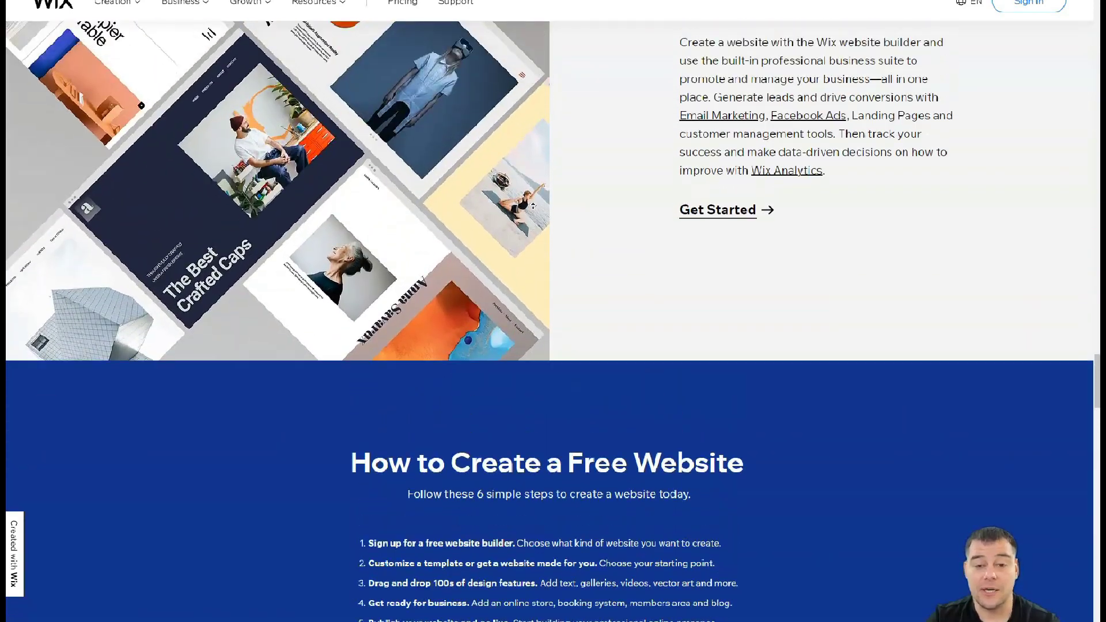
{"action": "scroll", "coordinate": [533, 204], "scroll_direction": "up", "scroll_amount": 9}
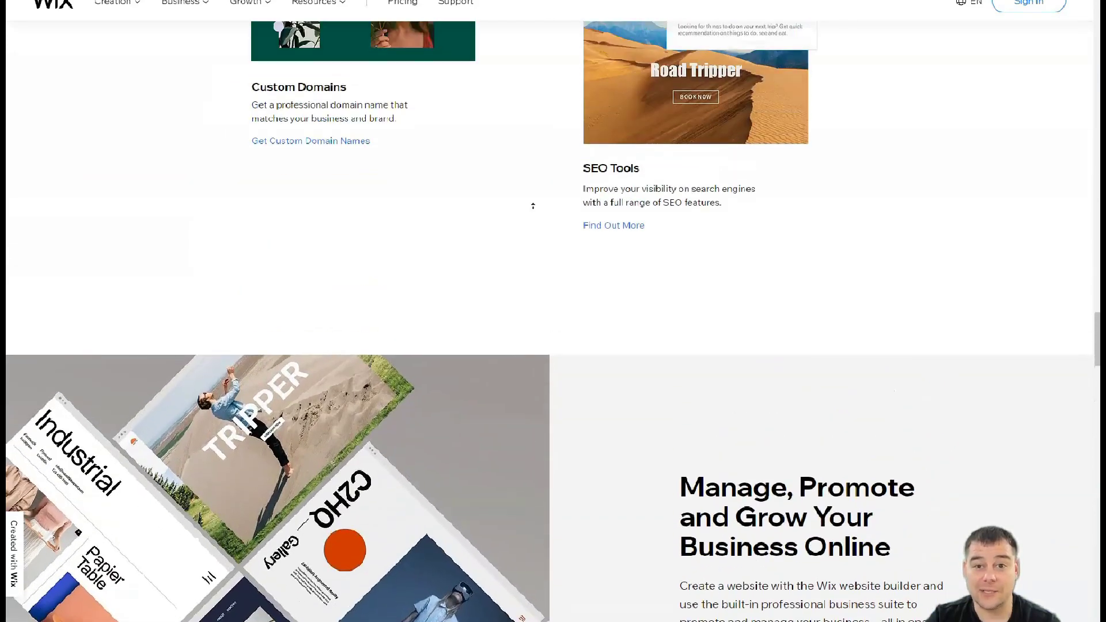
{"action": "scroll", "coordinate": [533, 203], "scroll_direction": "up", "scroll_amount": 10}
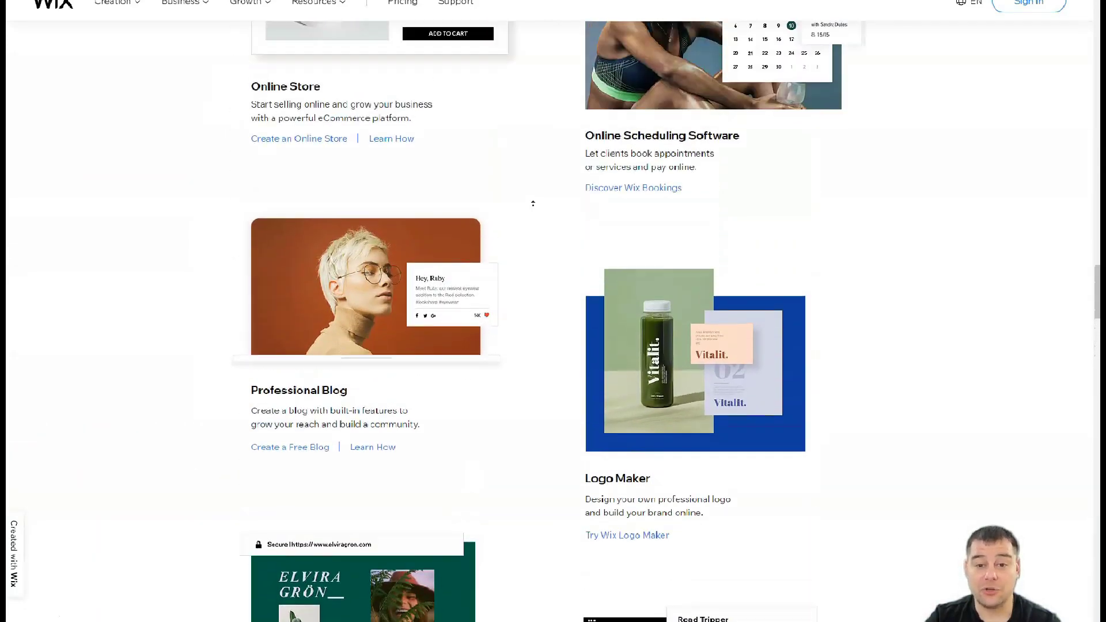
{"action": "scroll", "coordinate": [532, 203], "scroll_direction": "up", "scroll_amount": 9}
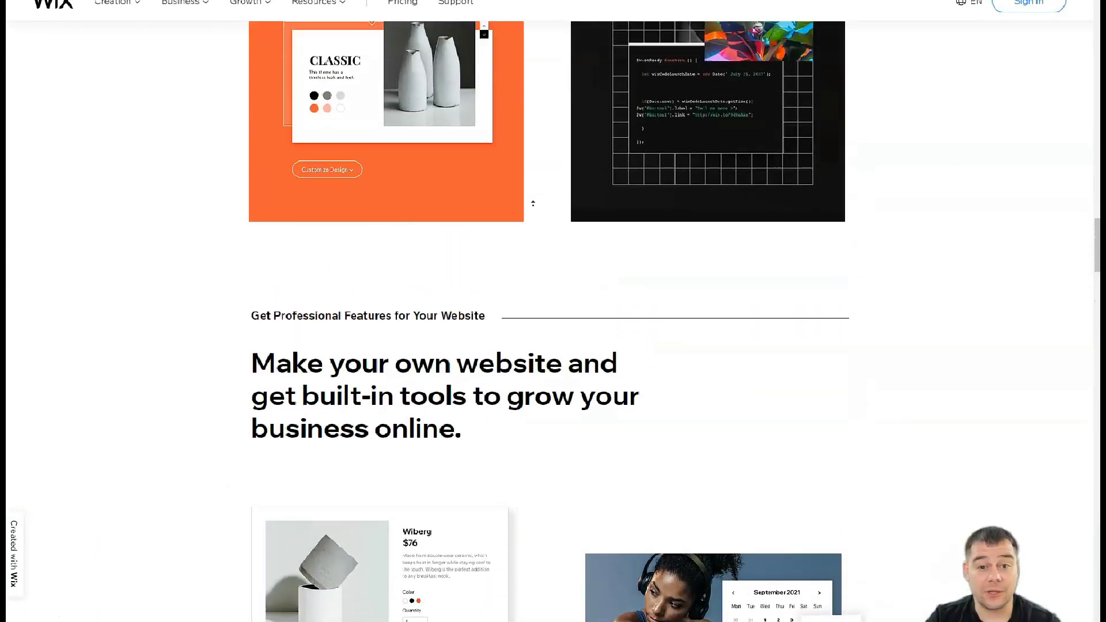
{"action": "scroll", "coordinate": [534, 201], "scroll_direction": "up", "scroll_amount": 20}
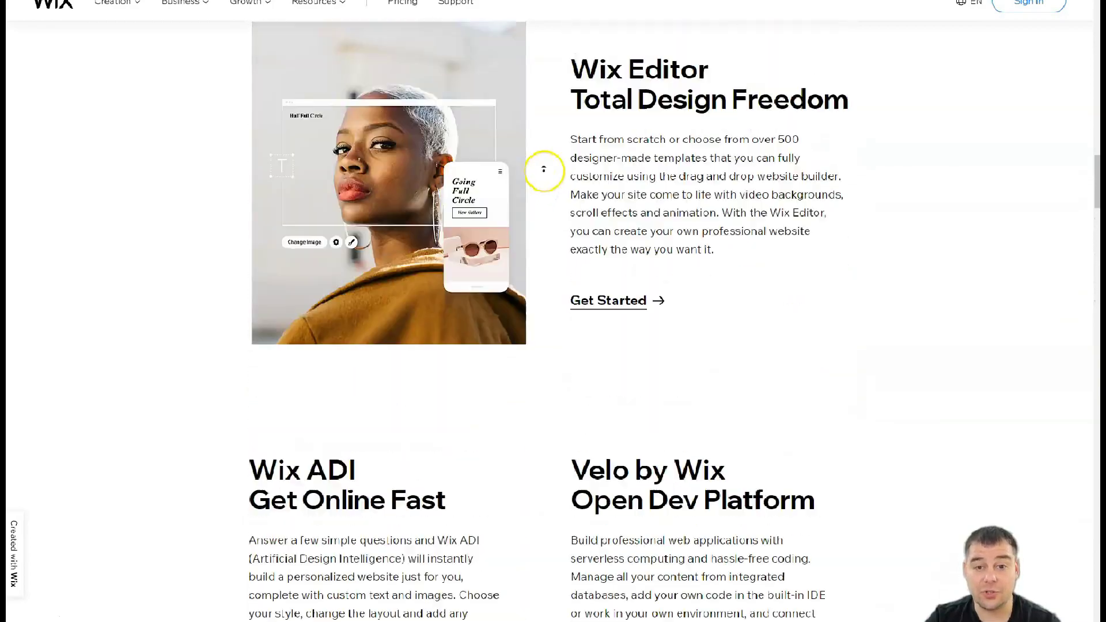
{"action": "scroll", "coordinate": [550, 101], "scroll_direction": "up", "scroll_amount": 10}
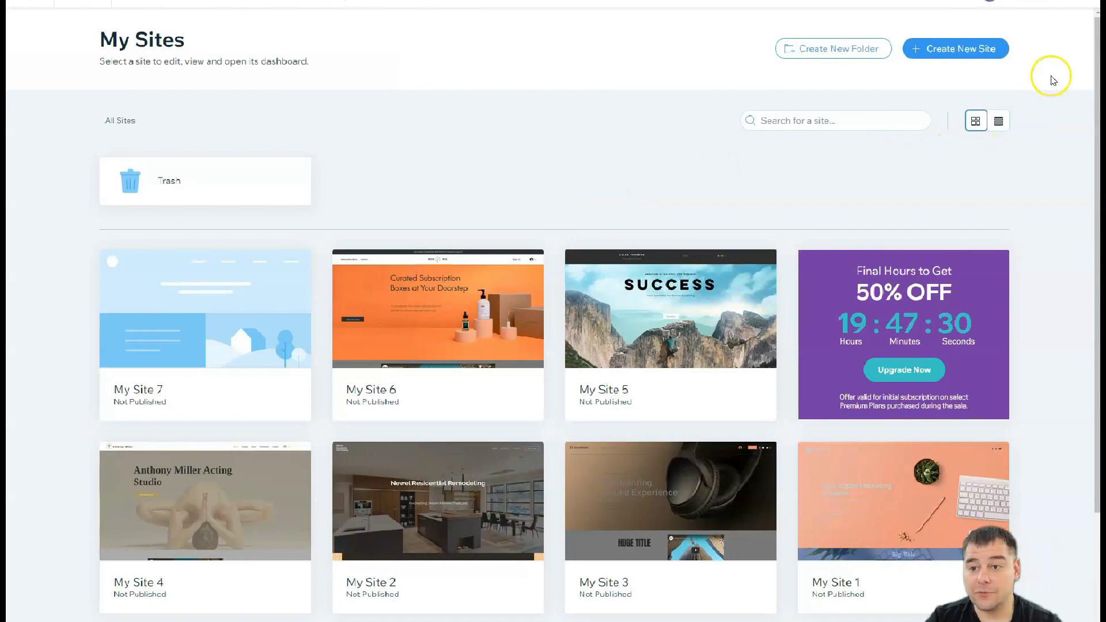
Step: Start creating a new site and choose Other as the kind of website
{"action": "left_click", "coordinate": [939, 55]}
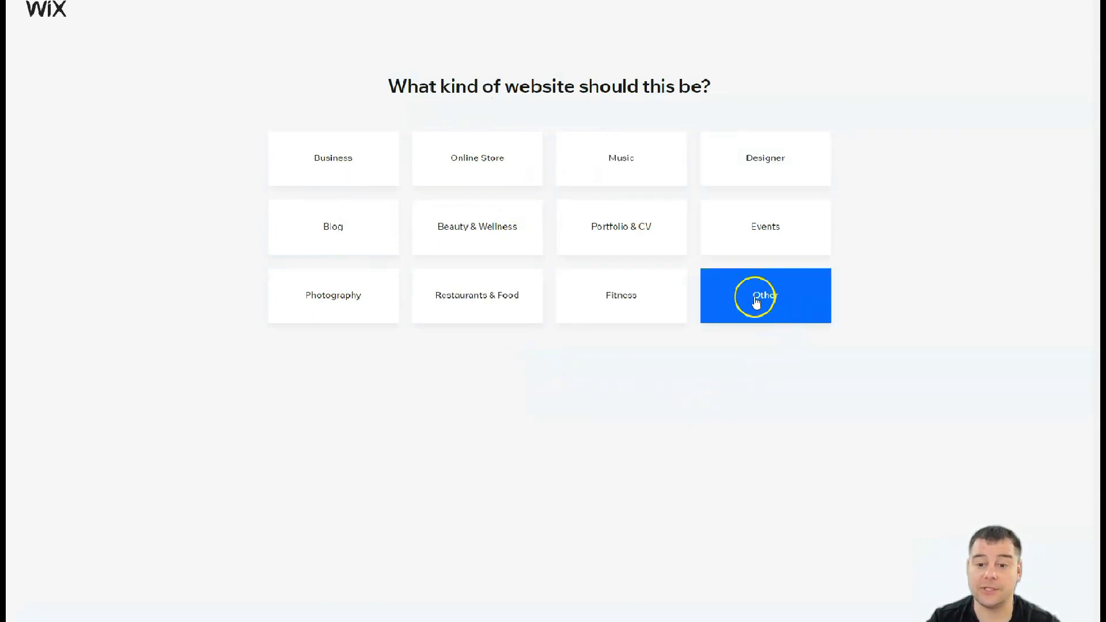
{"action": "left_click", "coordinate": [762, 316]}
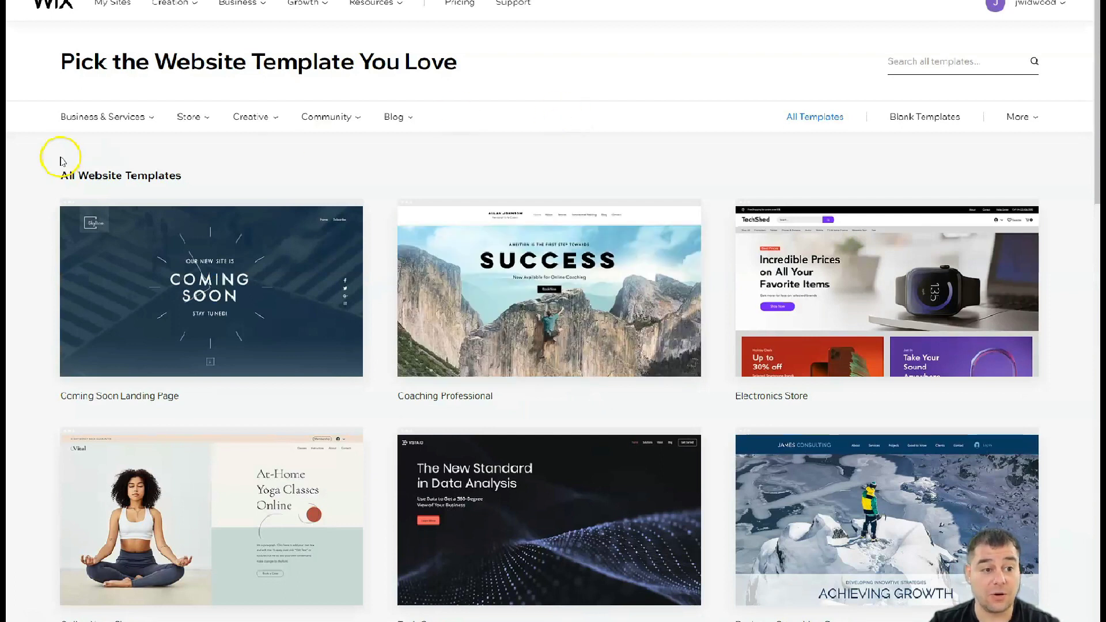
Step: Review the subcategories under the Business & Services, Store, Creative, Community and Blog template categories
{"action": "mouse_move", "coordinate": [148, 122]}
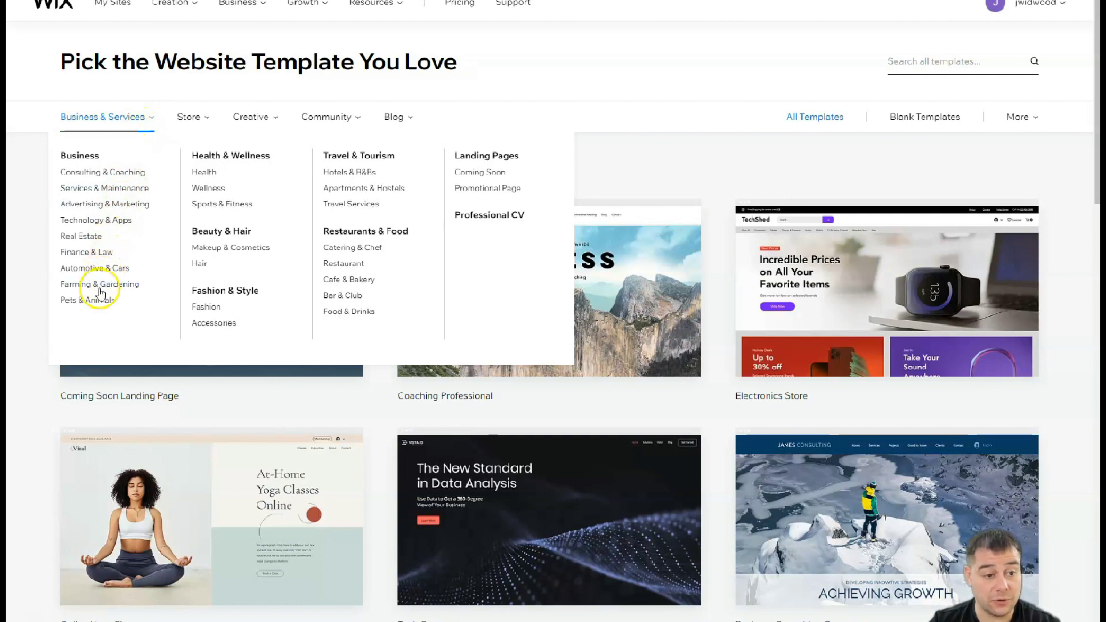
{"action": "mouse_move", "coordinate": [192, 115]}
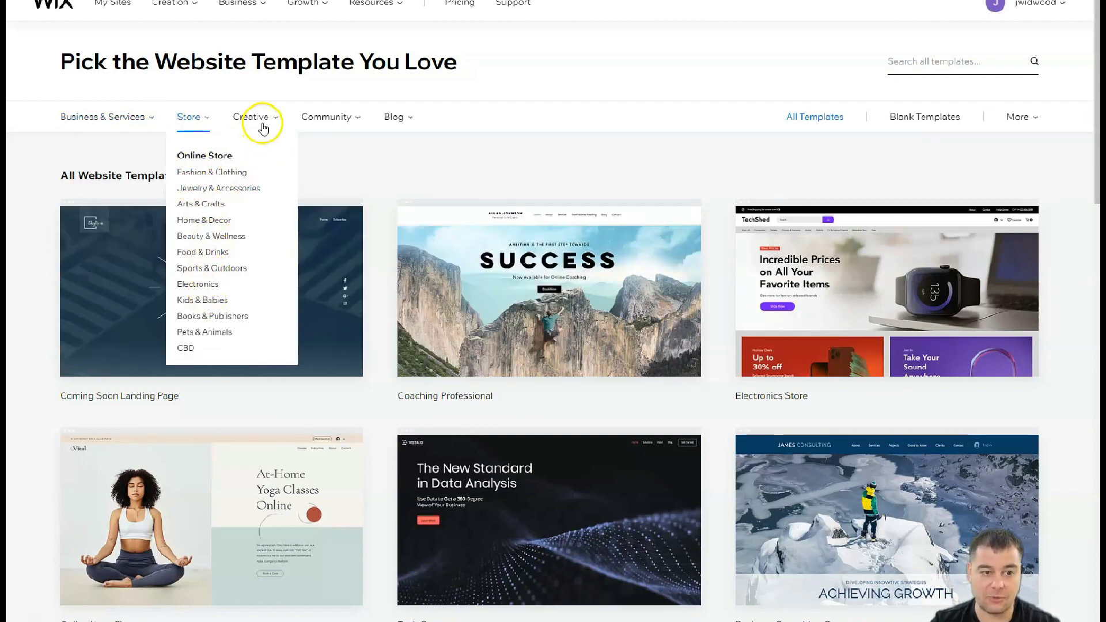
{"action": "mouse_move", "coordinate": [269, 121]}
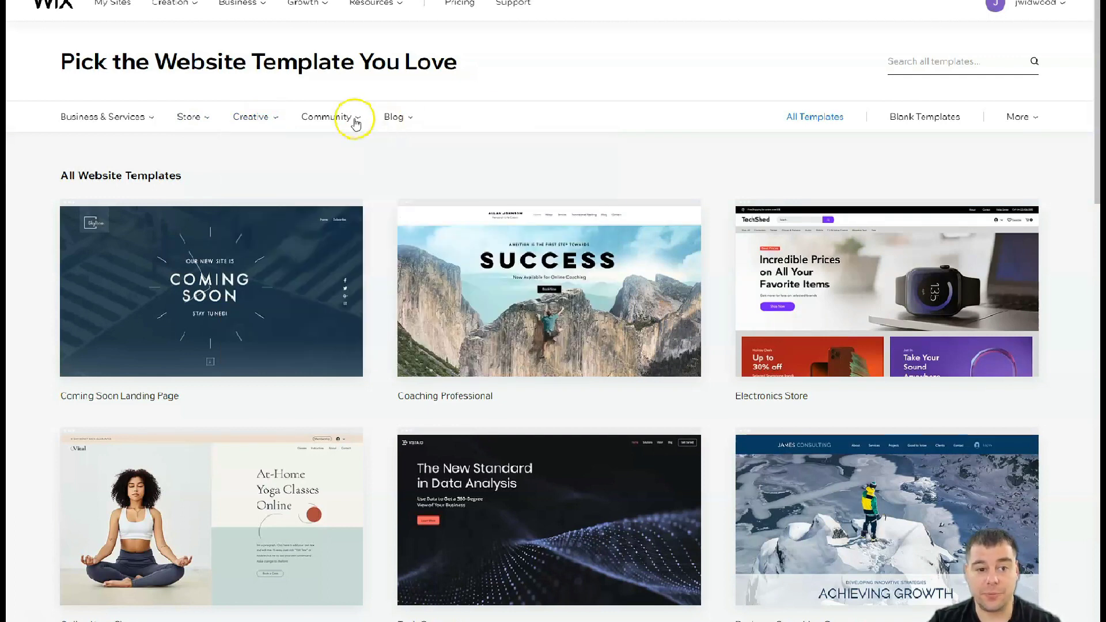
{"action": "mouse_move", "coordinate": [350, 122]}
{"action": "mouse_move", "coordinate": [407, 119]}
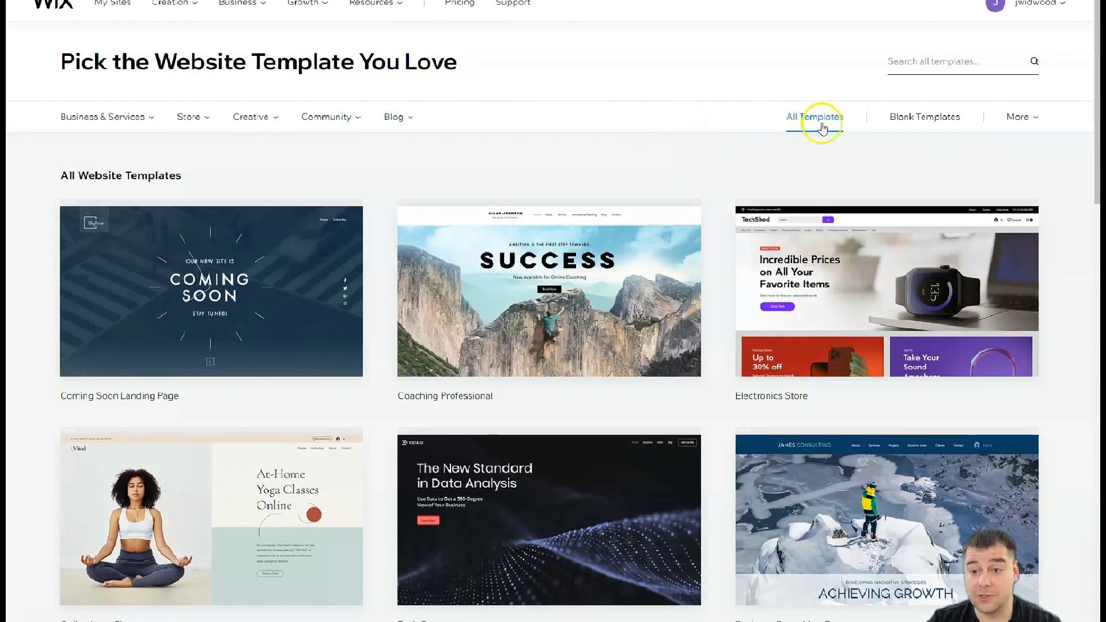
Step: Browse the layouts offered among the blank website templates
{"action": "left_click", "coordinate": [932, 118]}
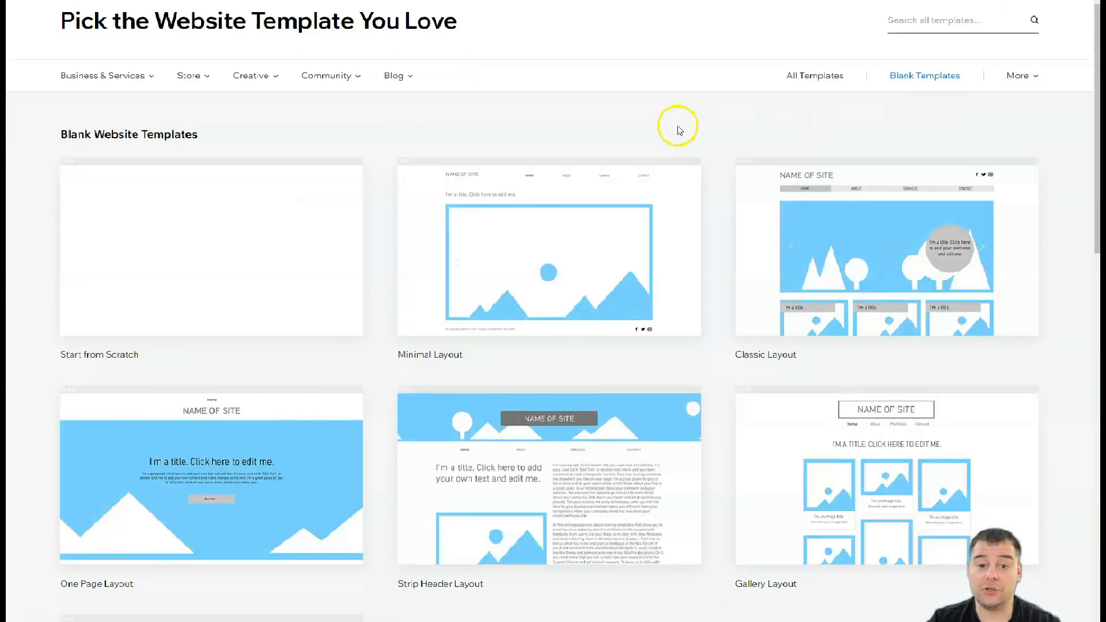
{"action": "mouse_move", "coordinate": [759, 256]}
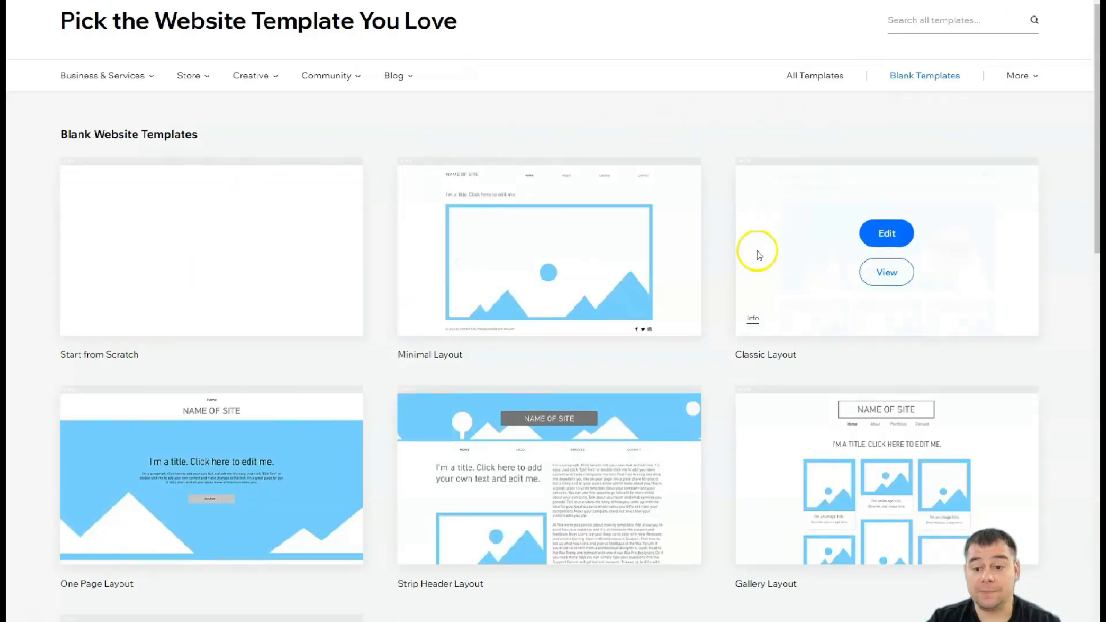
{"action": "scroll", "coordinate": [743, 248], "scroll_direction": "down", "scroll_amount": 4}
{"action": "scroll", "coordinate": [632, 343], "scroll_direction": "up", "scroll_amount": 5}
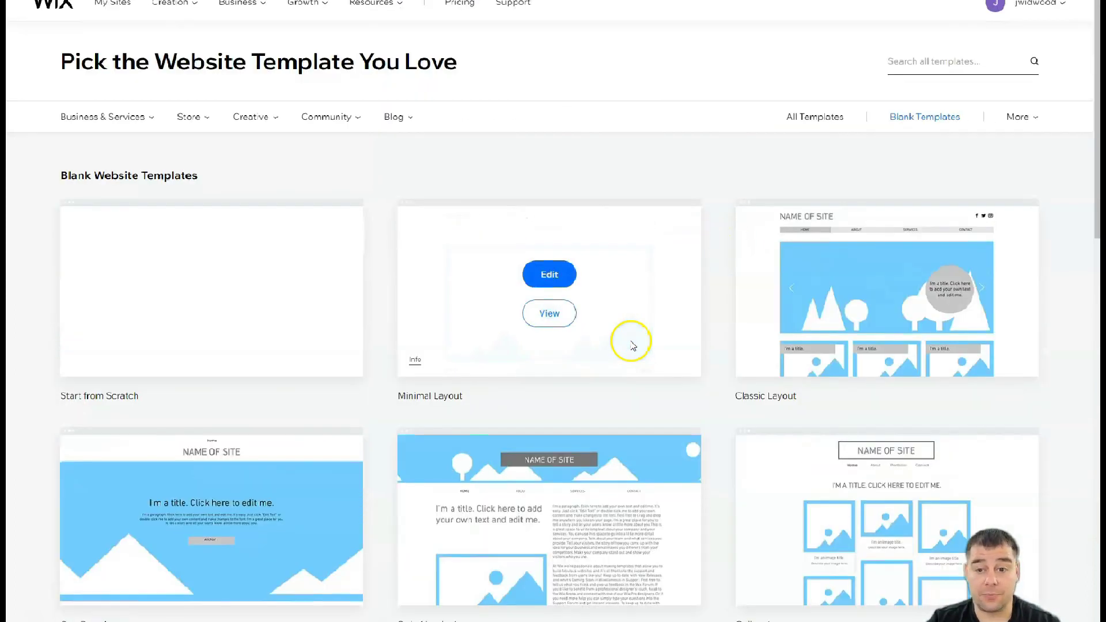
Step: Return to all website templates and open the Tech Company template for editing
{"action": "left_click", "coordinate": [815, 116]}
{"action": "mouse_move", "coordinate": [520, 461]}
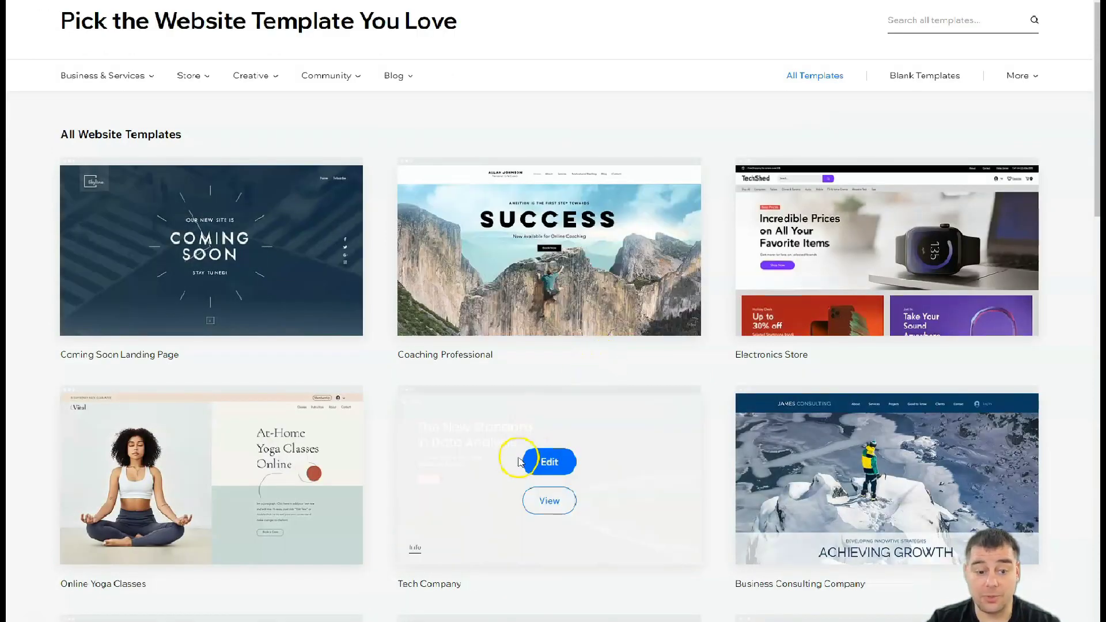
{"action": "left_click", "coordinate": [549, 463]}
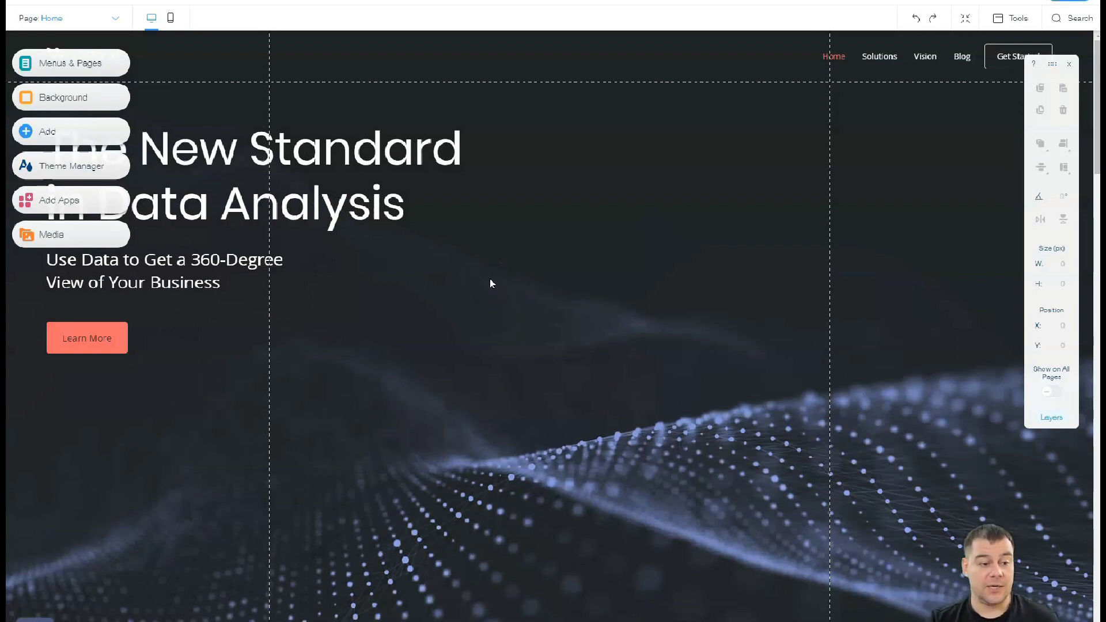
Step: Review the template's site menu pages, then the editor's site actions and settings options such as Connect Domain
{"action": "left_click", "coordinate": [68, 57]}
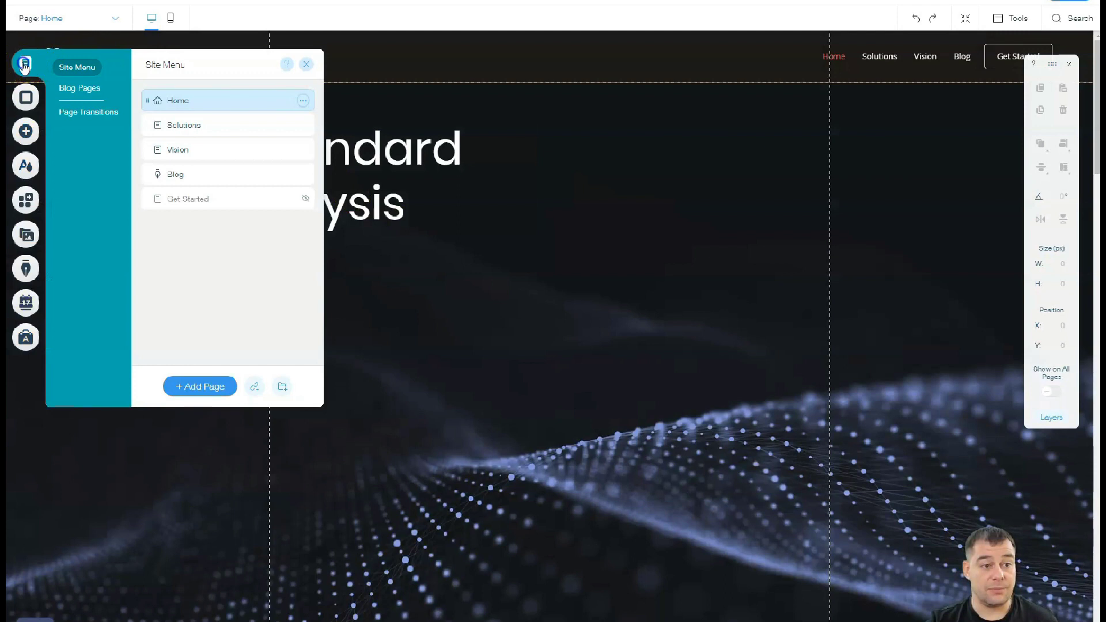
{"action": "left_click", "coordinate": [417, 273]}
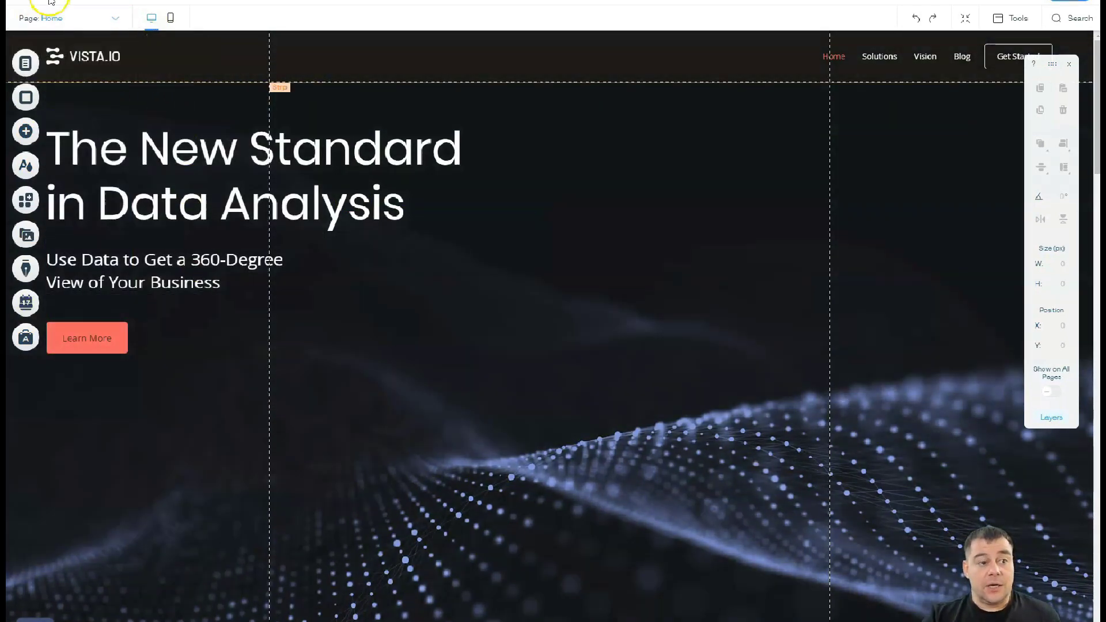
{"action": "left_click", "coordinate": [68, 1]}
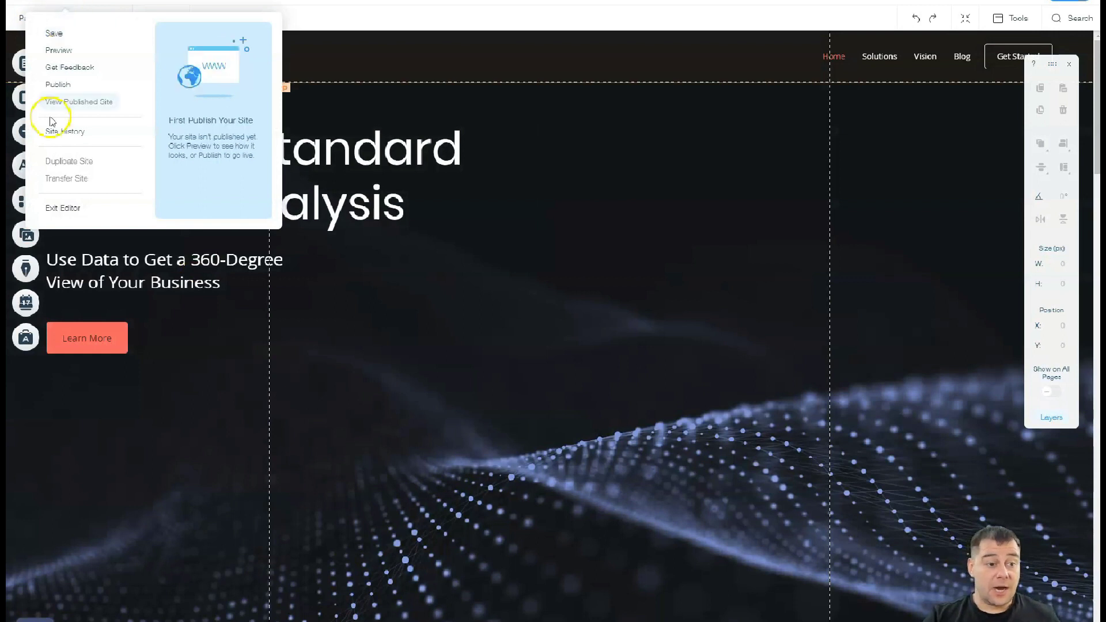
{"action": "left_click", "coordinate": [98, 2]}
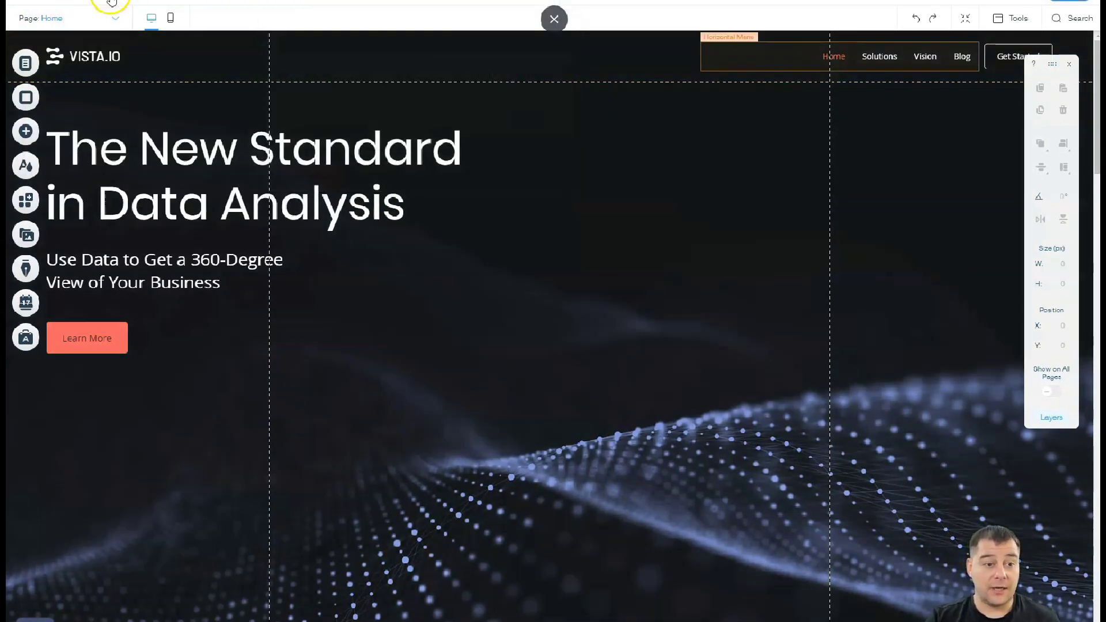
{"action": "left_click", "coordinate": [105, 1]}
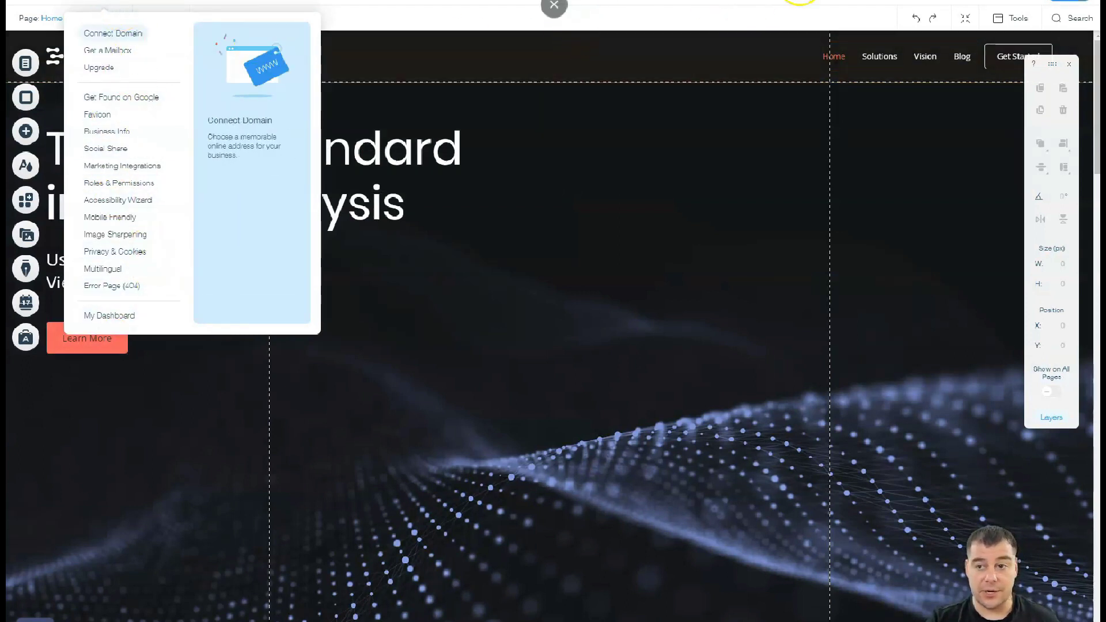
Step: Zoom out the home page and examine its sections from the header down to the footer
{"action": "left_click", "coordinate": [965, 20]}
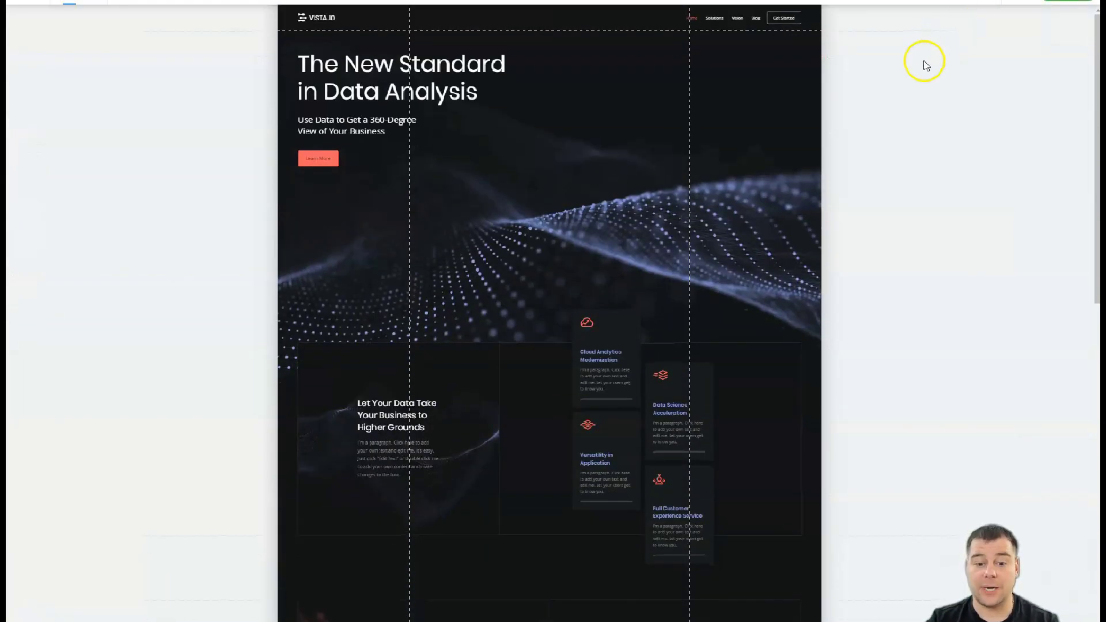
{"action": "left_click", "coordinate": [541, 256]}
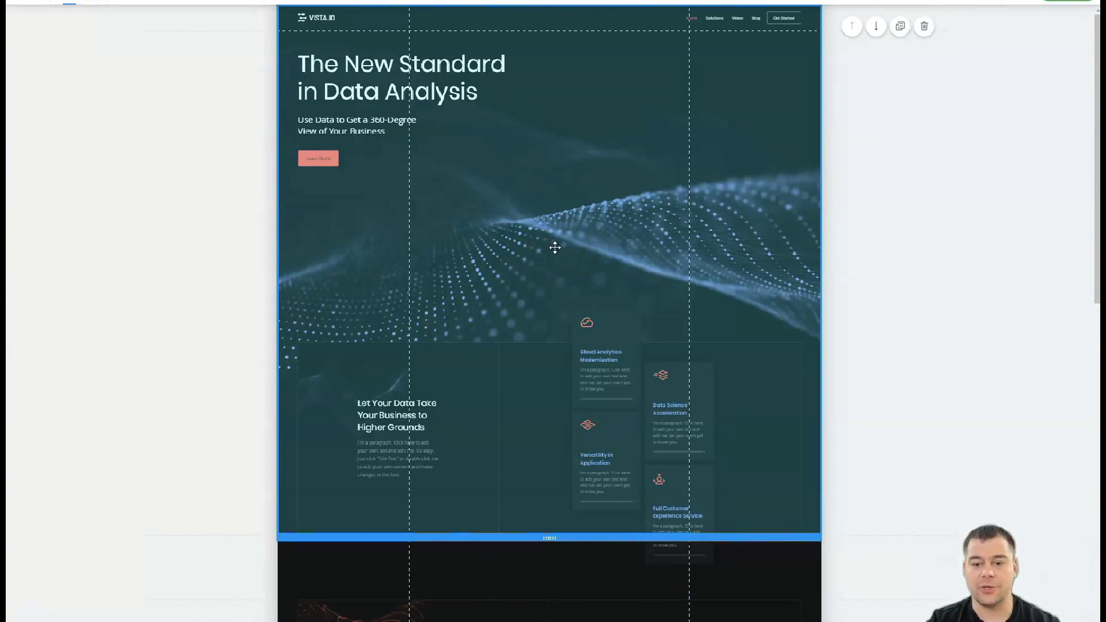
{"action": "scroll", "coordinate": [554, 247], "scroll_direction": "down", "scroll_amount": 3}
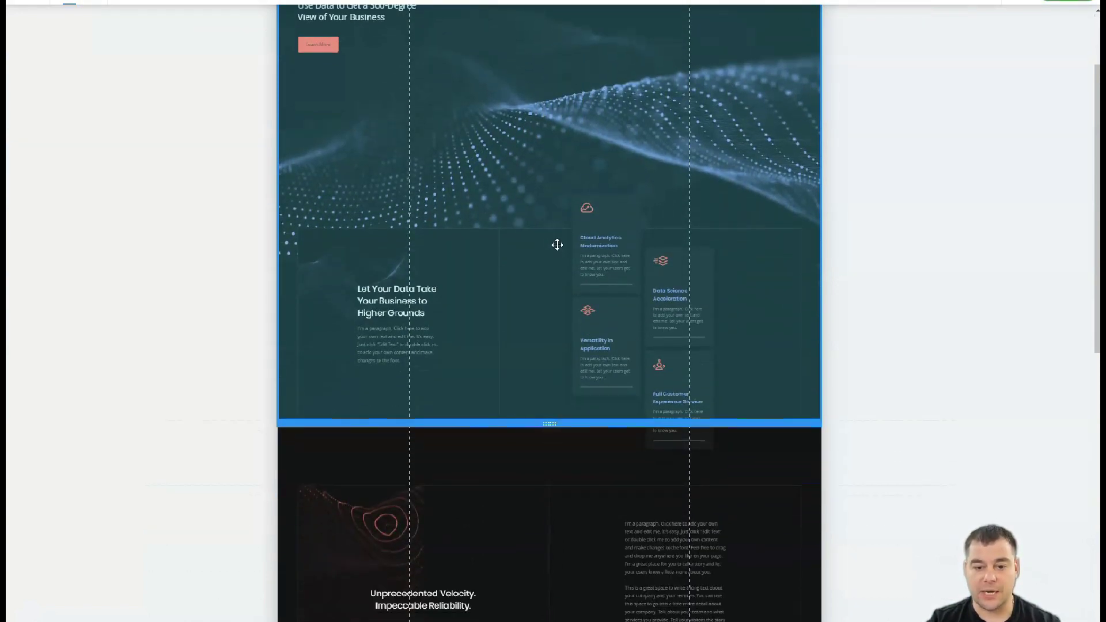
{"action": "scroll", "coordinate": [556, 245], "scroll_direction": "down", "scroll_amount": 3}
{"action": "left_click", "coordinate": [531, 328]}
{"action": "left_click", "coordinate": [530, 291]}
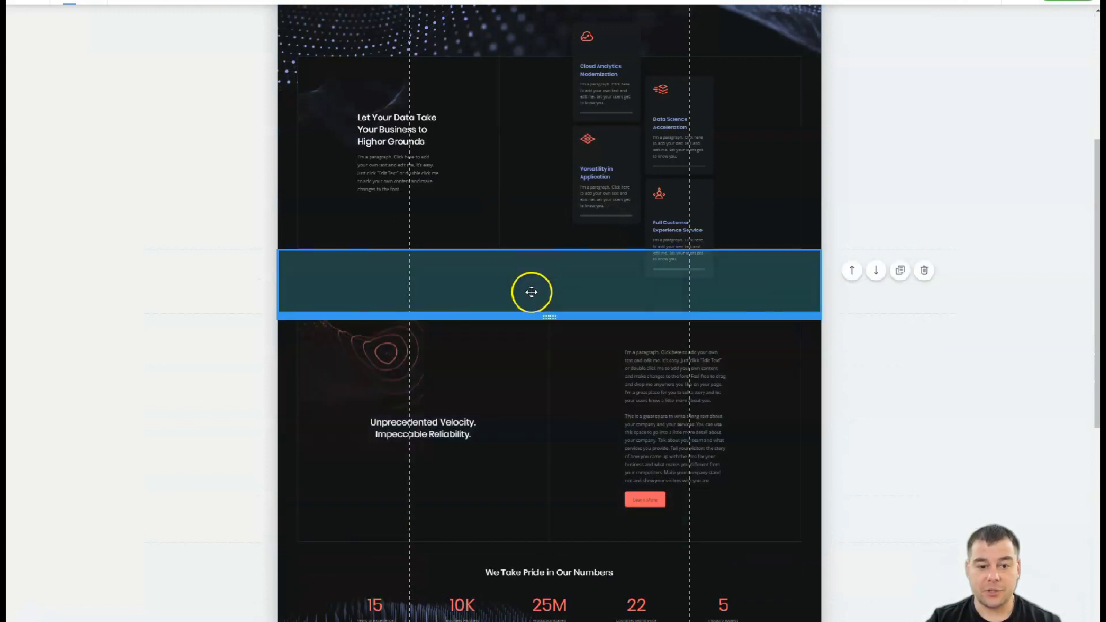
{"action": "scroll", "coordinate": [521, 271], "scroll_direction": "down", "scroll_amount": 2}
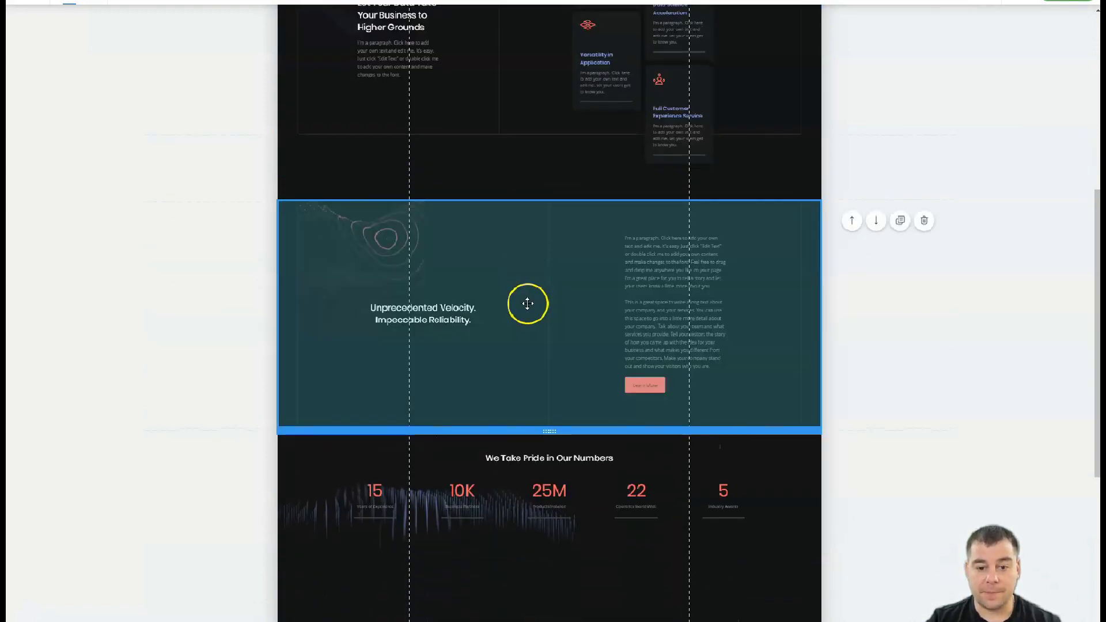
{"action": "scroll", "coordinate": [526, 304], "scroll_direction": "down", "scroll_amount": 4}
{"action": "scroll", "coordinate": [527, 304], "scroll_direction": "down", "scroll_amount": 4}
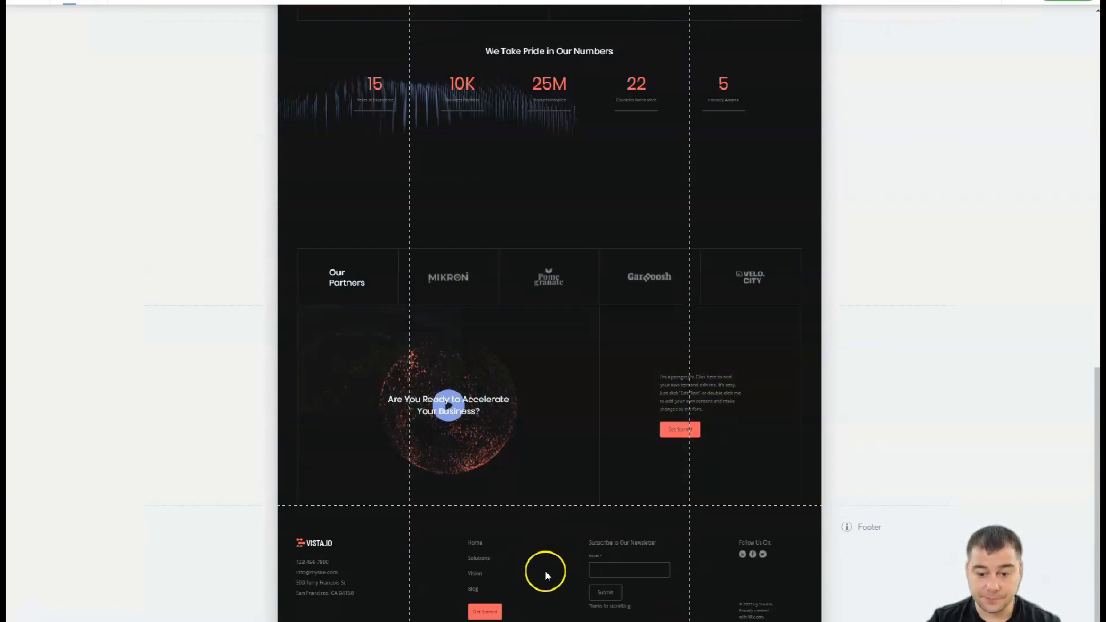
{"action": "scroll", "coordinate": [568, 291], "scroll_direction": "up", "scroll_amount": 20}
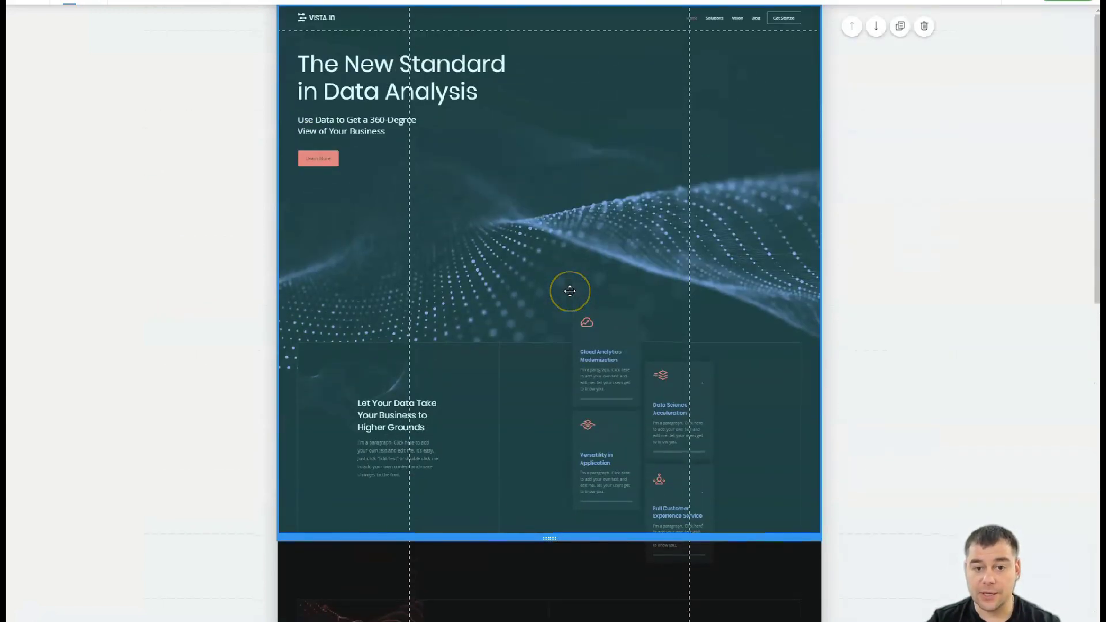
{"action": "scroll", "coordinate": [569, 295], "scroll_direction": "down", "scroll_amount": 6}
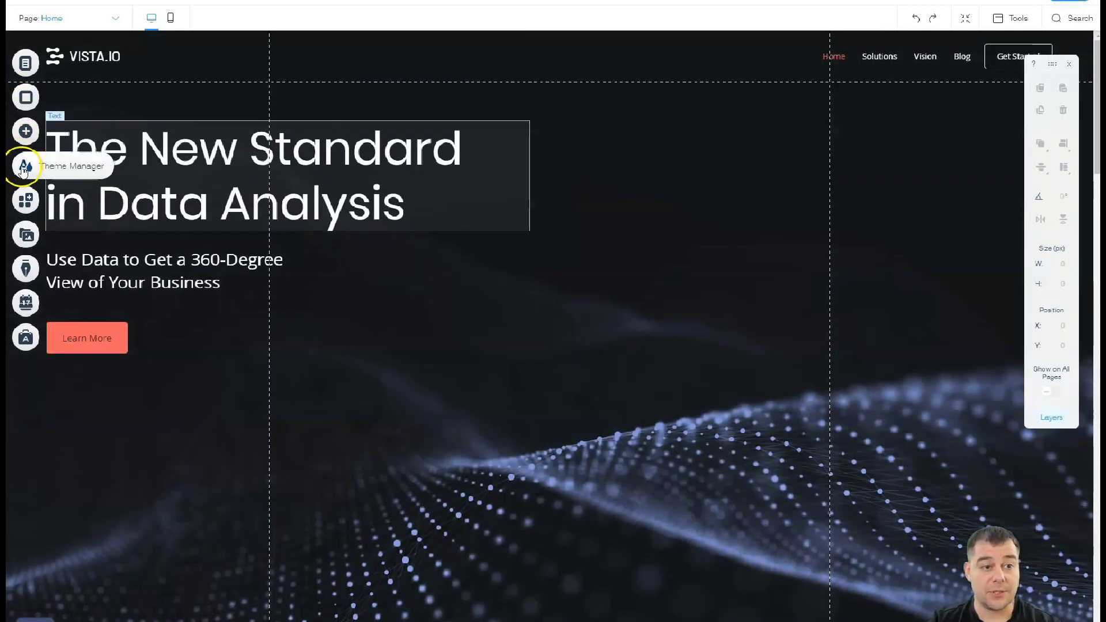
Step: Open the site's color themes and preview the first featured themes on the home page
{"action": "left_click", "coordinate": [23, 168]}
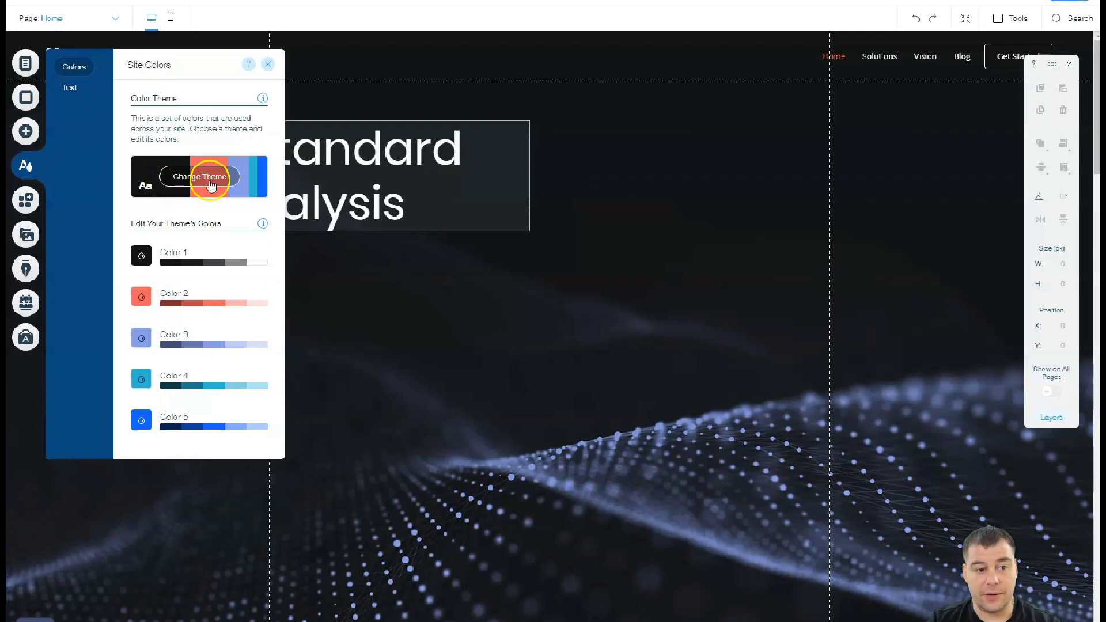
{"action": "left_click", "coordinate": [206, 182]}
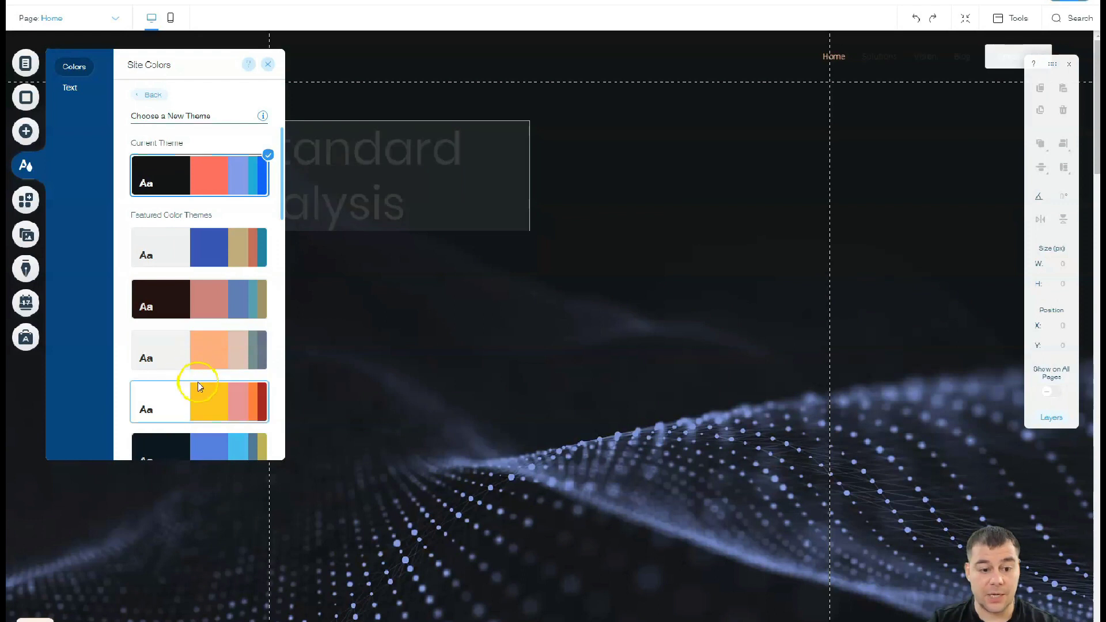
{"action": "scroll", "coordinate": [510, 283], "scroll_direction": "down", "scroll_amount": 6}
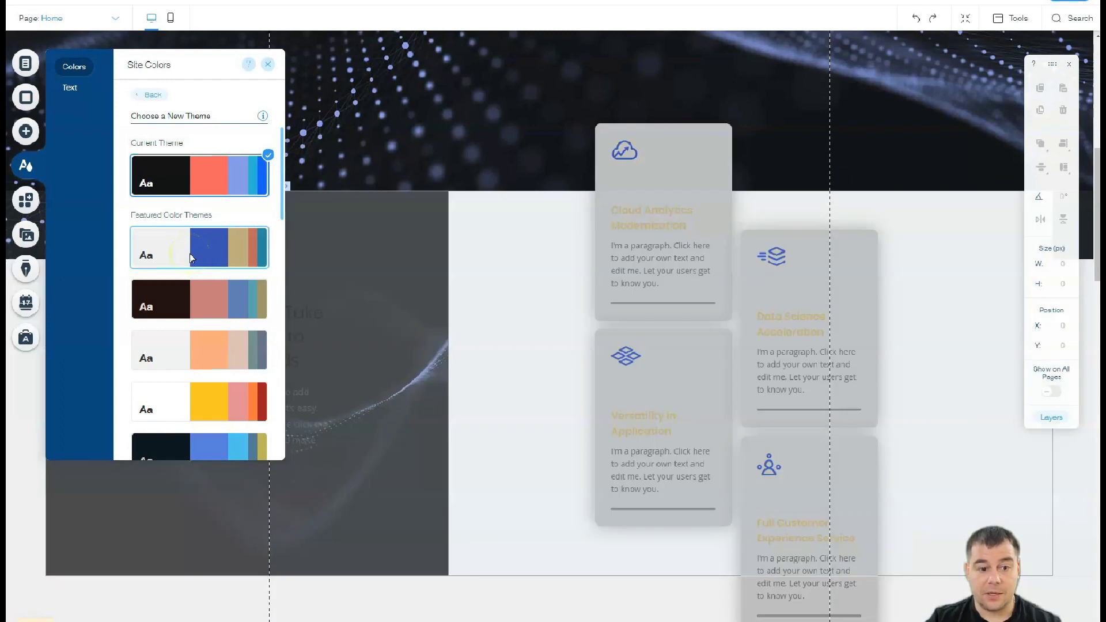
{"action": "left_click", "coordinate": [188, 306]}
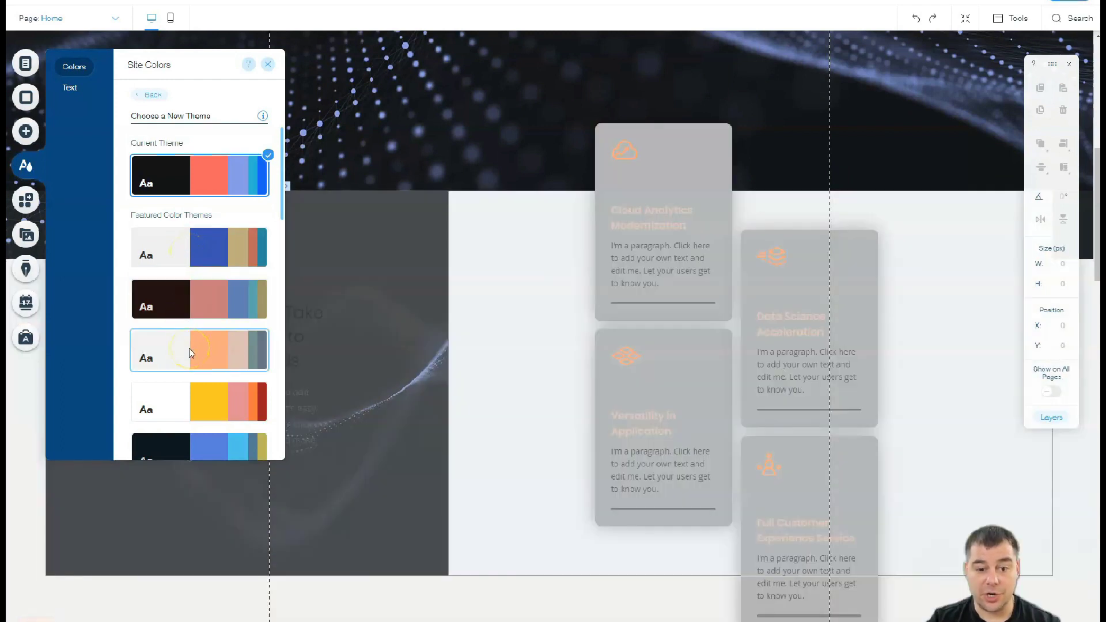
{"action": "left_click", "coordinate": [187, 401]}
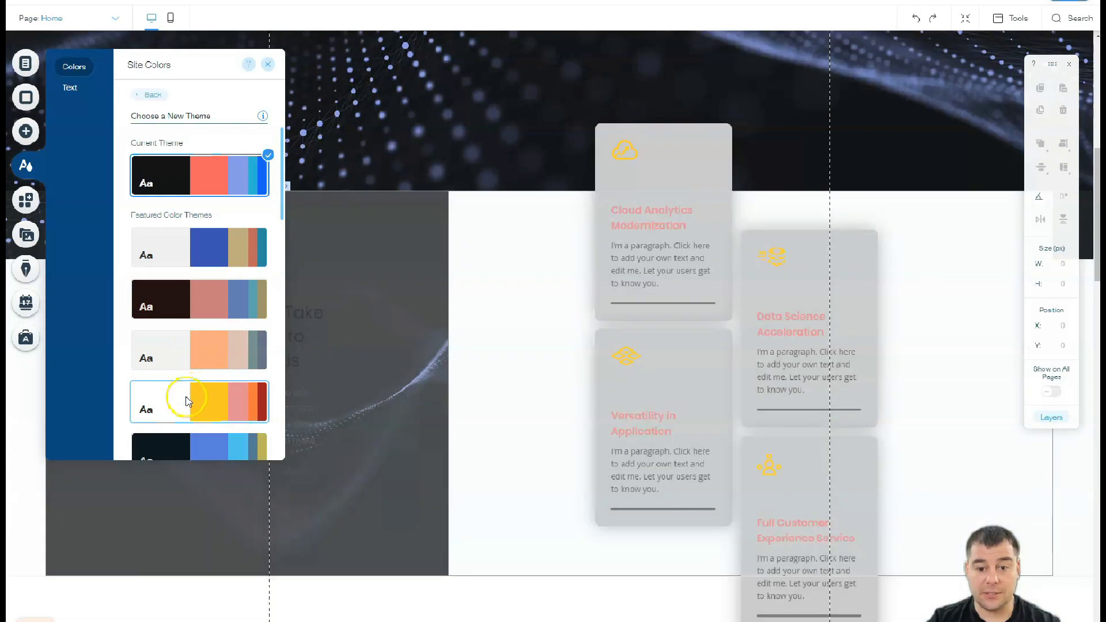
{"action": "left_click", "coordinate": [189, 444]}
{"action": "scroll", "coordinate": [190, 444], "scroll_direction": "down", "scroll_amount": 3}
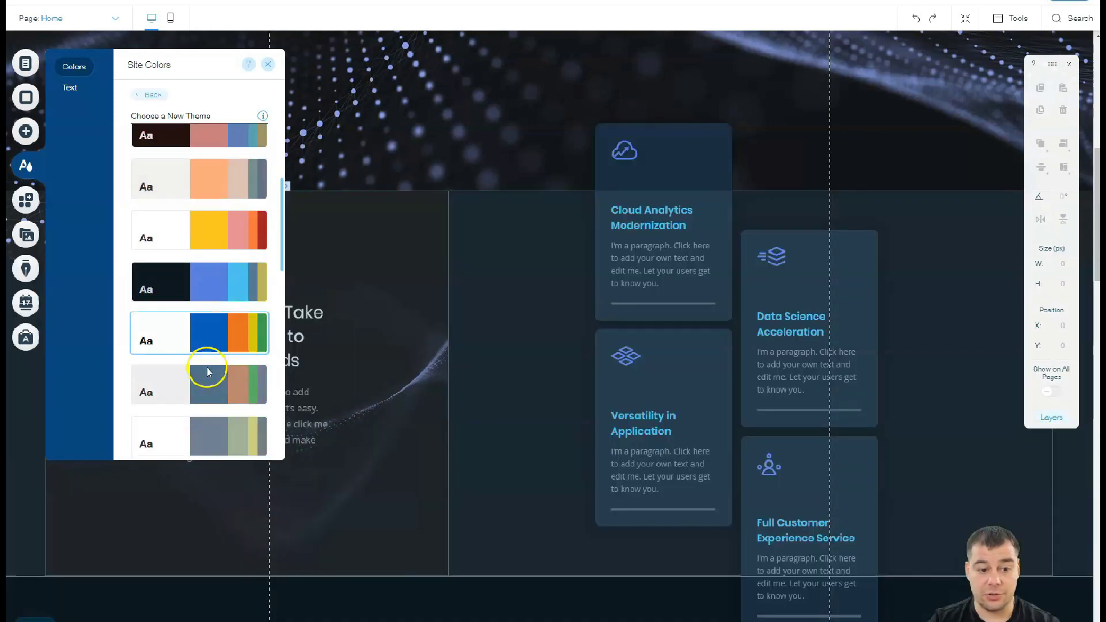
Step: Compare further featured color themes on the home page's service cards, including the dark navy, white-blue-orange and gray-blue ones
{"action": "left_click", "coordinate": [185, 340]}
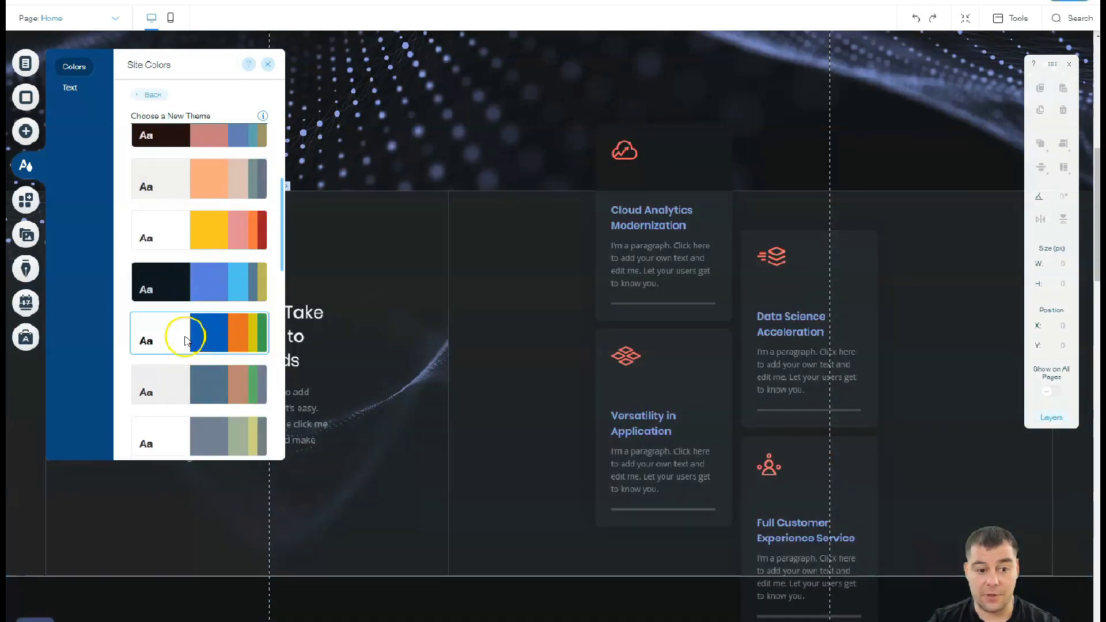
{"action": "left_click", "coordinate": [195, 294]}
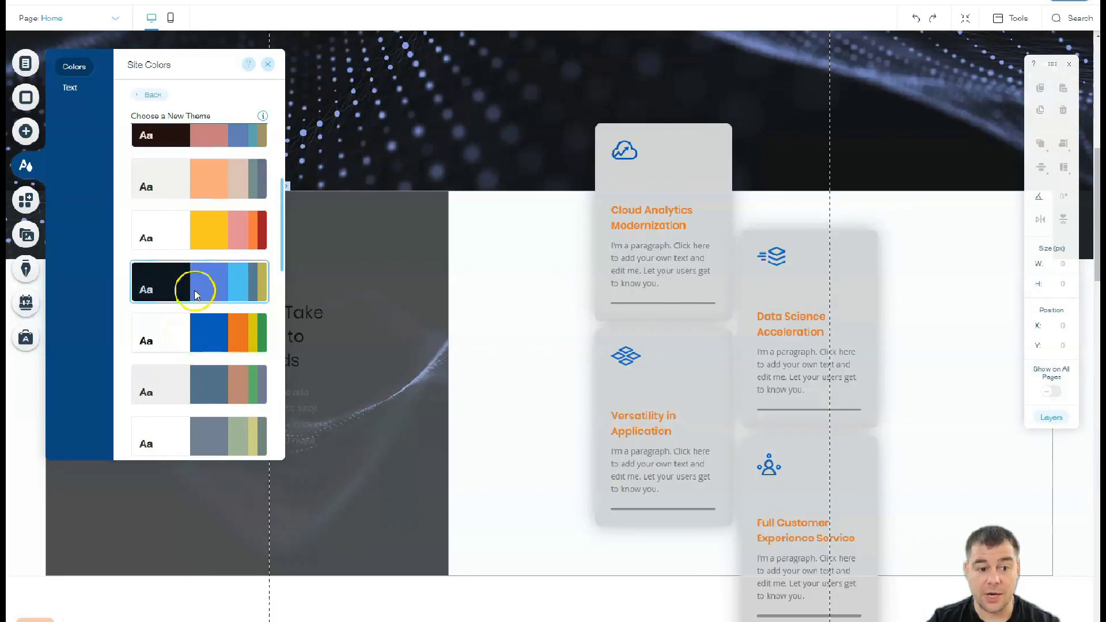
{"action": "left_click", "coordinate": [206, 238]}
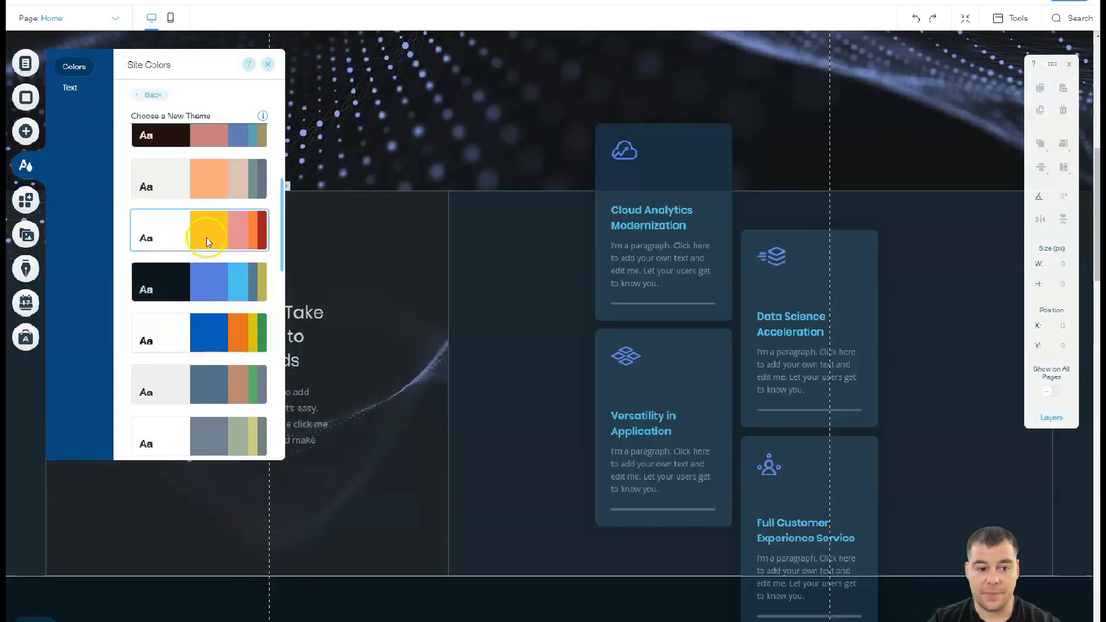
{"action": "left_click", "coordinate": [201, 304]}
{"action": "left_click", "coordinate": [192, 334]}
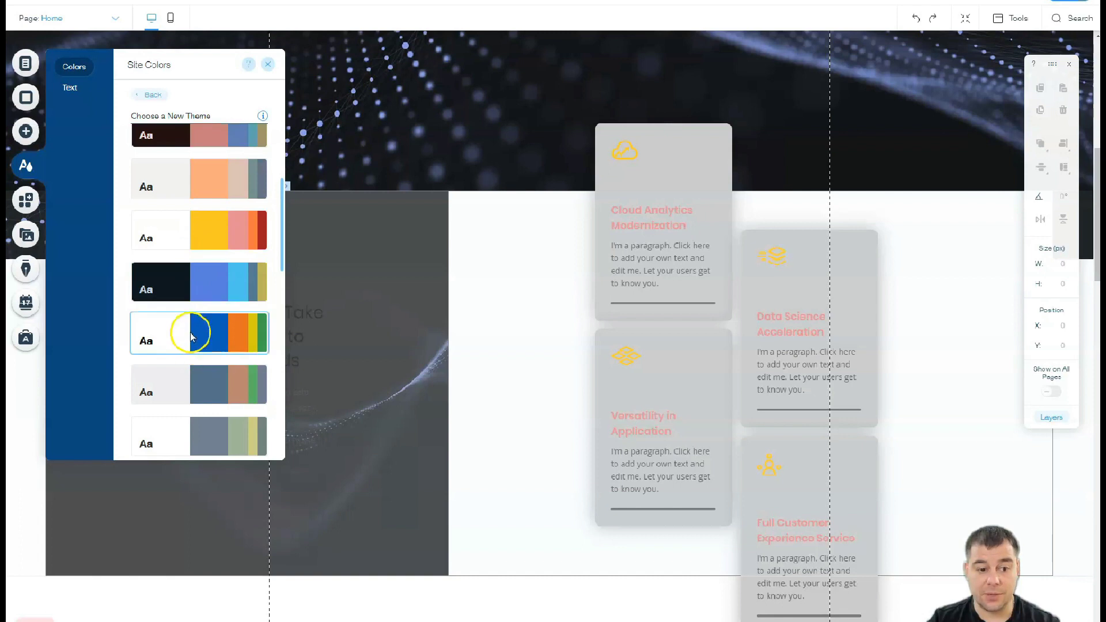
{"action": "left_click", "coordinate": [196, 392]}
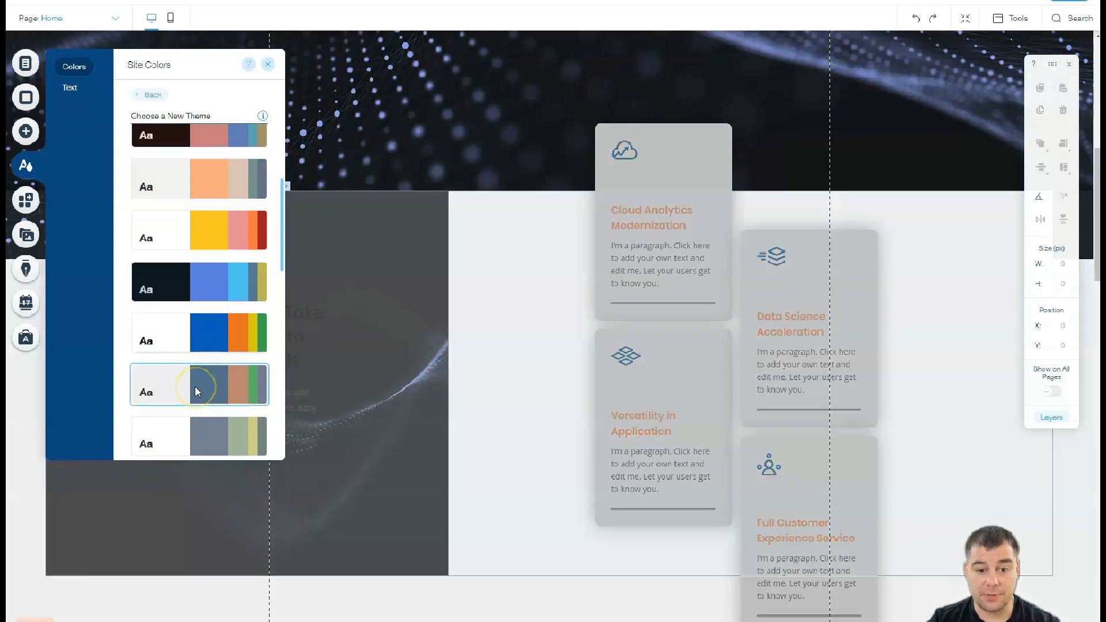
{"action": "scroll", "coordinate": [198, 397], "scroll_direction": "down", "scroll_amount": 1}
{"action": "left_click", "coordinate": [194, 383]}
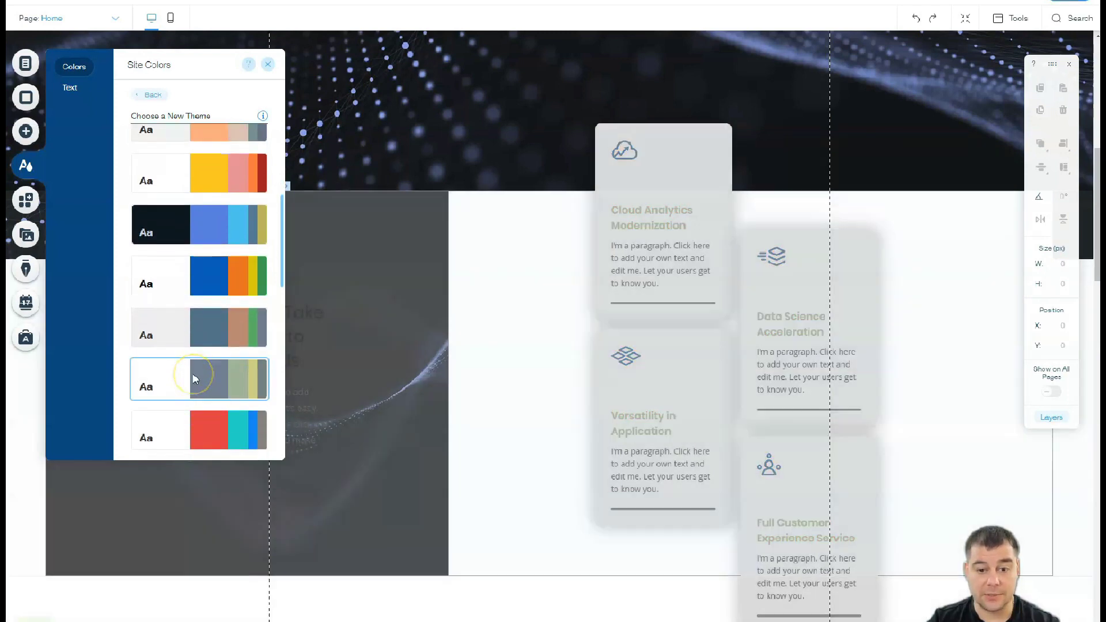
{"action": "left_click", "coordinate": [214, 144]}
{"action": "left_click", "coordinate": [203, 180]}
Step: Apply the featured color theme with dark brown, dusty pink and blue to the site and leave the theme settings
{"action": "scroll", "coordinate": [203, 184], "scroll_direction": "up", "scroll_amount": 2}
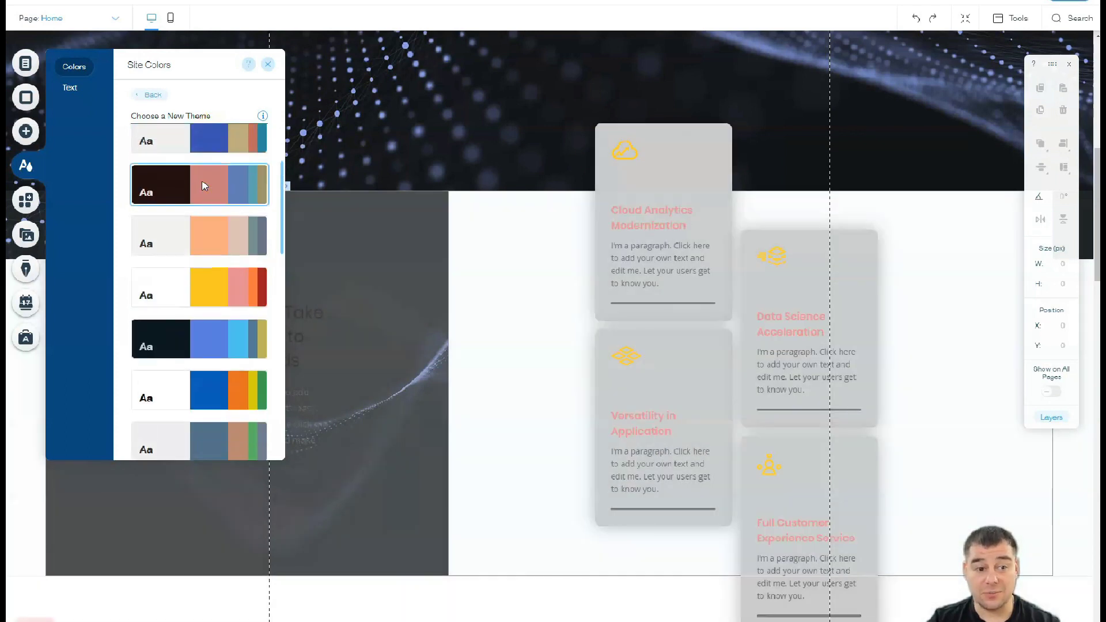
{"action": "left_click", "coordinate": [199, 157]}
{"action": "left_click", "coordinate": [190, 185]}
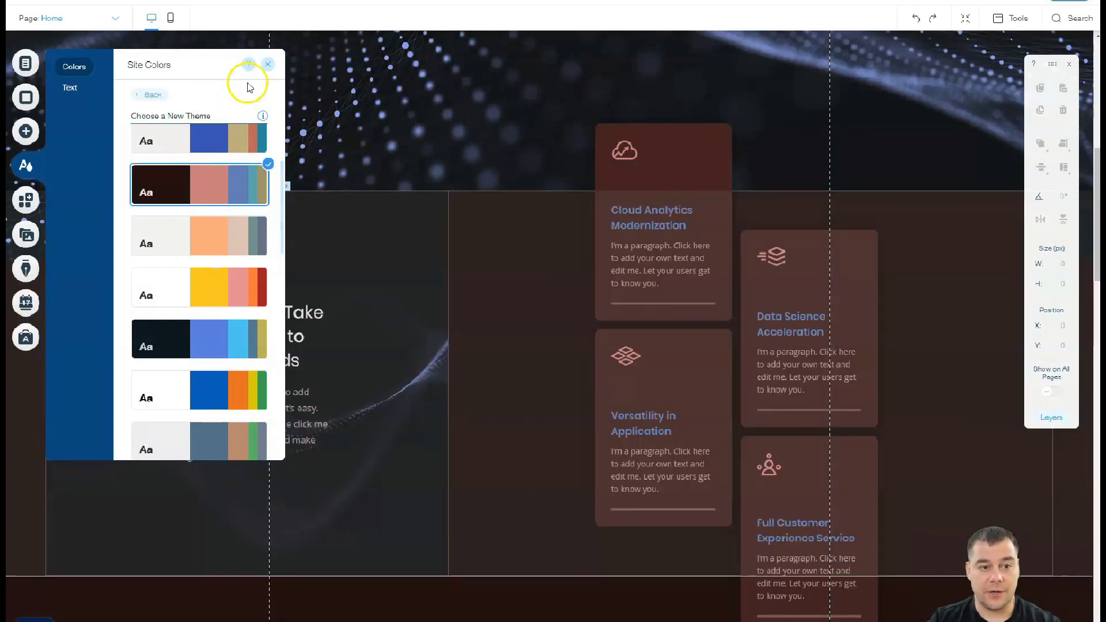
{"action": "left_click", "coordinate": [268, 64]}
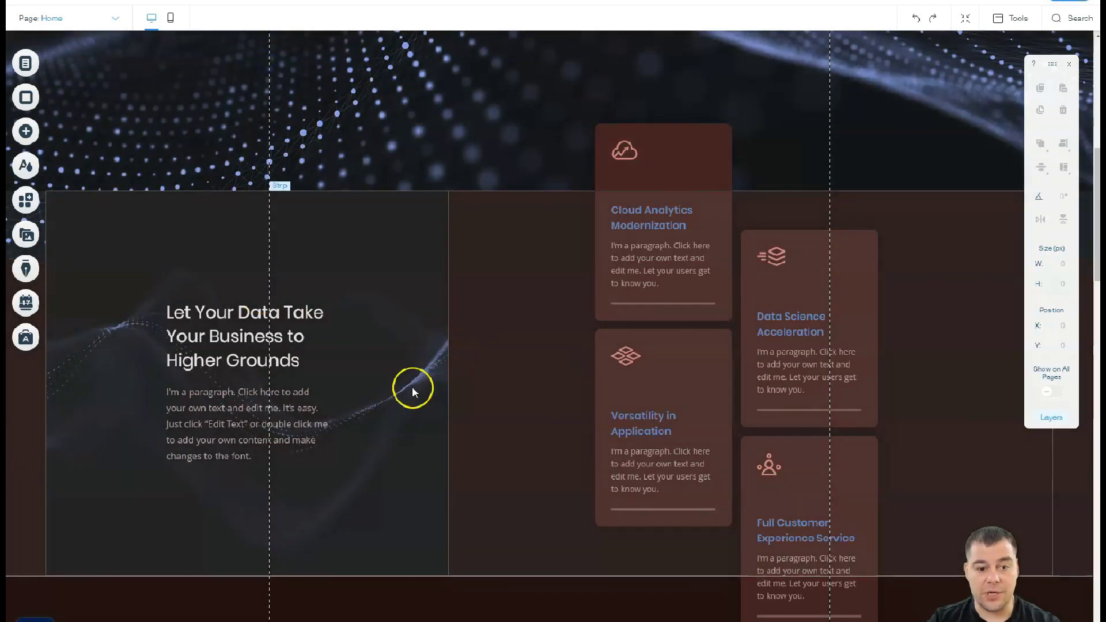
Step: Examine how the new color theme looks across the home page, down to the footer and back to the header
{"action": "scroll", "coordinate": [570, 348], "scroll_direction": "down", "scroll_amount": 10}
{"action": "scroll", "coordinate": [564, 337], "scroll_direction": "down", "scroll_amount": 10}
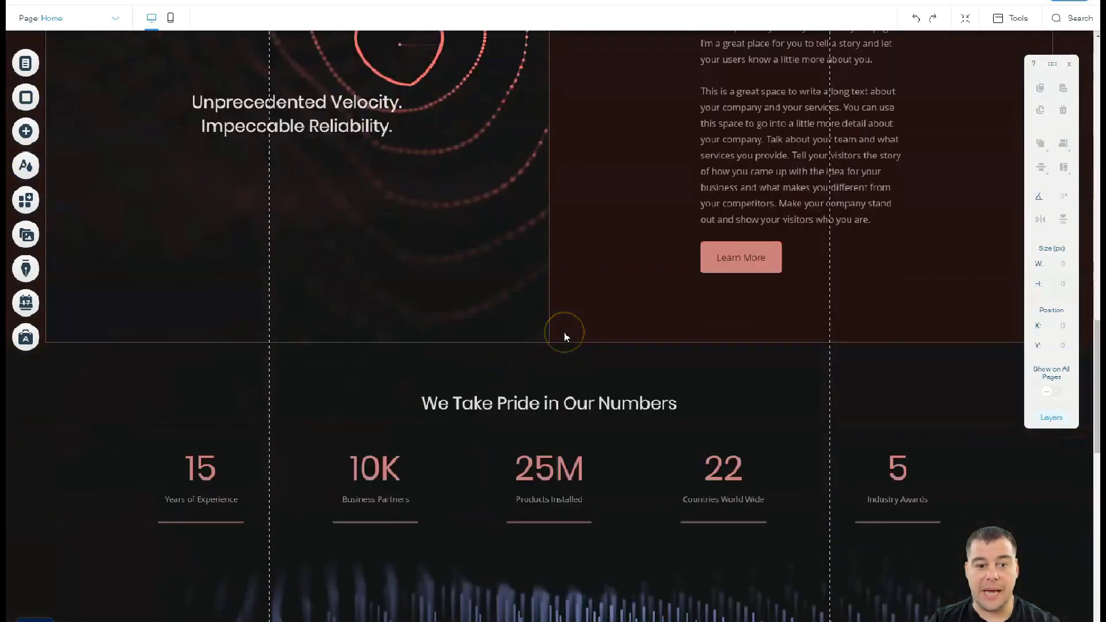
{"action": "scroll", "coordinate": [564, 337], "scroll_direction": "down", "scroll_amount": 10}
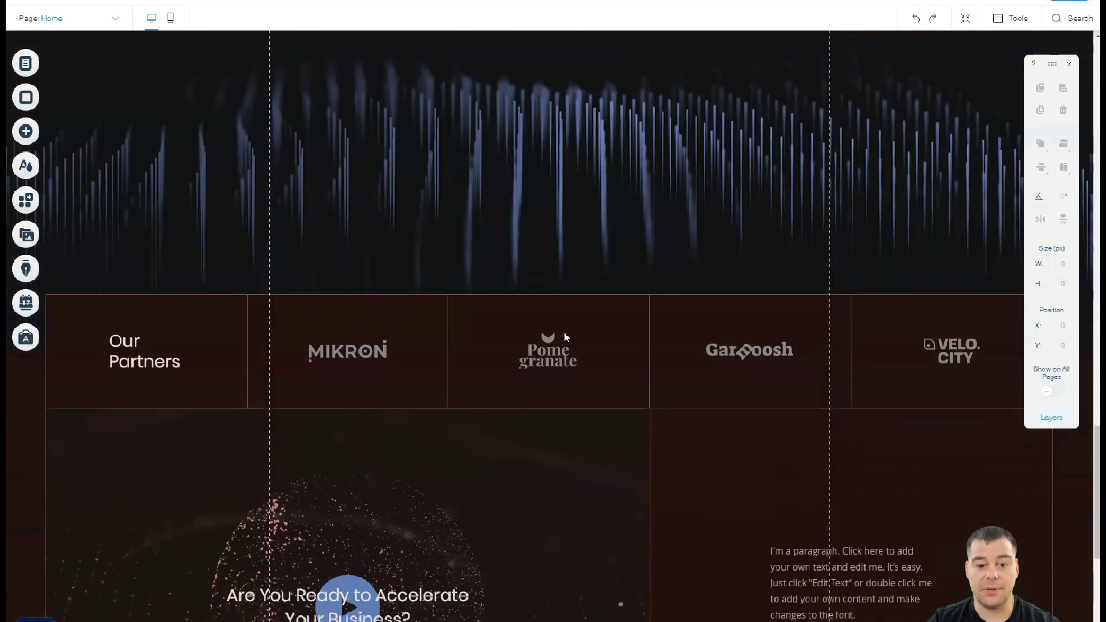
{"action": "scroll", "coordinate": [565, 337], "scroll_direction": "down", "scroll_amount": 1}
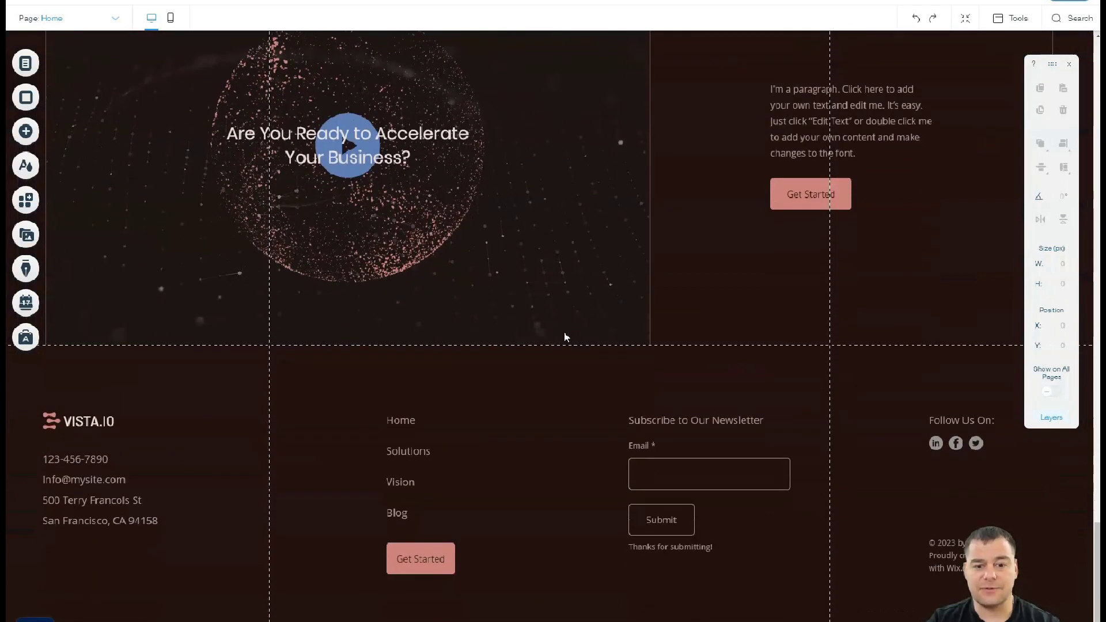
{"action": "scroll", "coordinate": [565, 337], "scroll_direction": "up", "scroll_amount": 20}
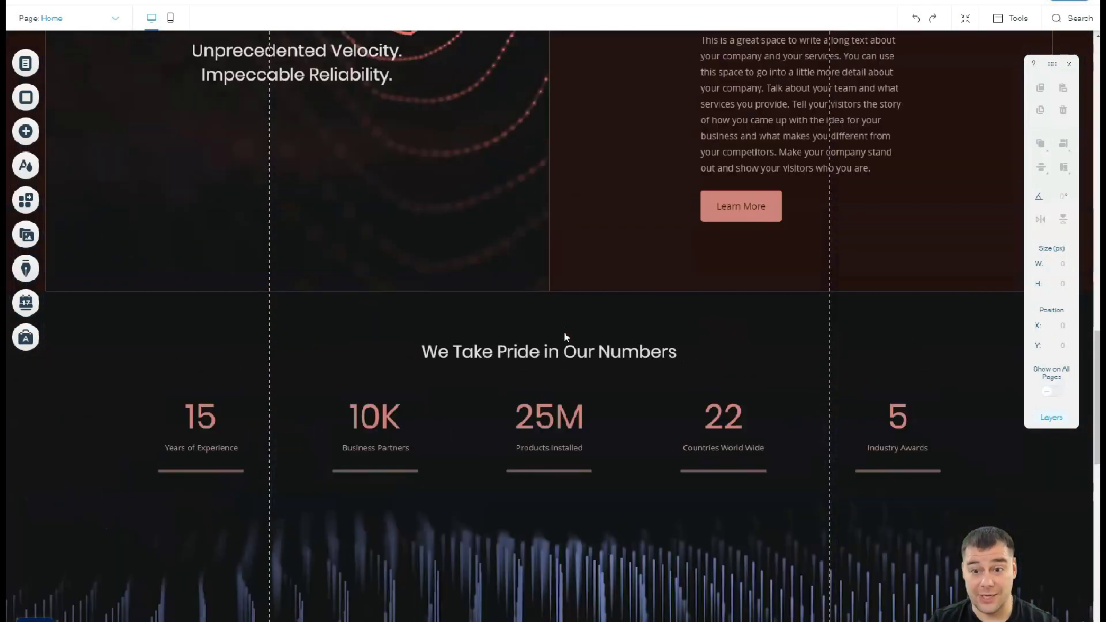
{"action": "scroll", "coordinate": [564, 337], "scroll_direction": "up", "scroll_amount": 15}
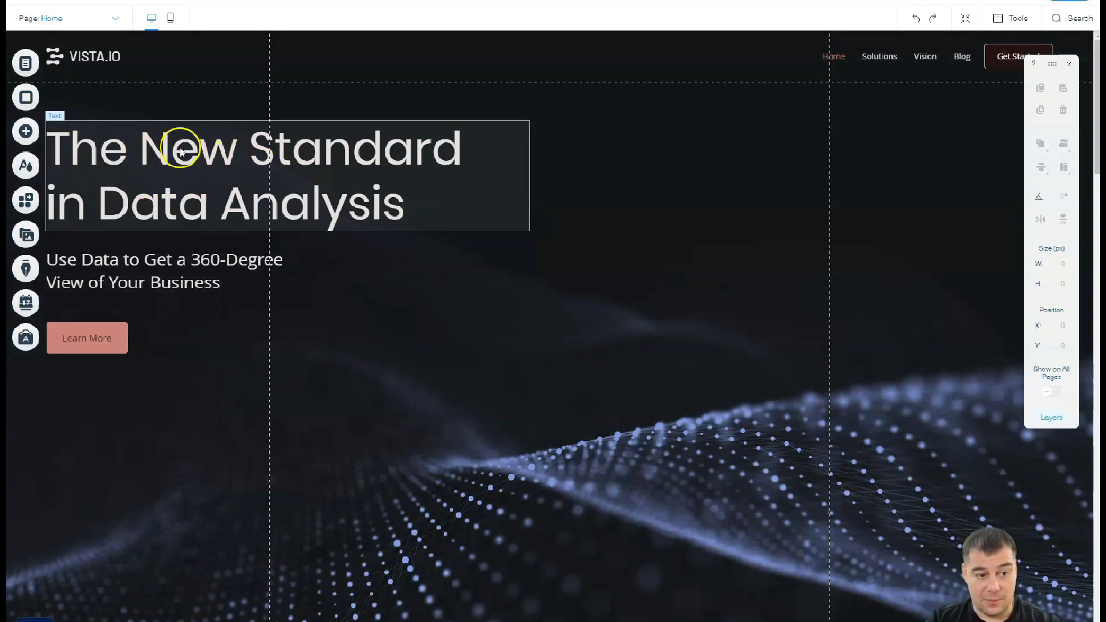
Step: Move the hero headline, its subtitle and the Learn More button toward the page center, with the button at about X 431, Y 622
{"action": "mouse_move", "coordinate": [348, 154]}
{"action": "left_mouse_down"}
{"action": "mouse_move", "coordinate": [490, 145]}
{"action": "mouse_move", "coordinate": [440, 141]}
{"action": "left_mouse_up"}
{"action": "left_click_drag", "start_coordinate": [138, 234], "coordinate": [308, 263]}
{"action": "mouse_move", "coordinate": [387, 284]}
{"action": "left_mouse_down"}
{"action": "mouse_move", "coordinate": [610, 232]}
{"action": "mouse_move", "coordinate": [693, 196]}
{"action": "mouse_move", "coordinate": [694, 182]}
{"action": "mouse_move", "coordinate": [556, 277]}
{"action": "mouse_move", "coordinate": [423, 275]}
{"action": "left_mouse_up"}
{"action": "left_click_drag", "start_coordinate": [92, 338], "coordinate": [551, 401]}
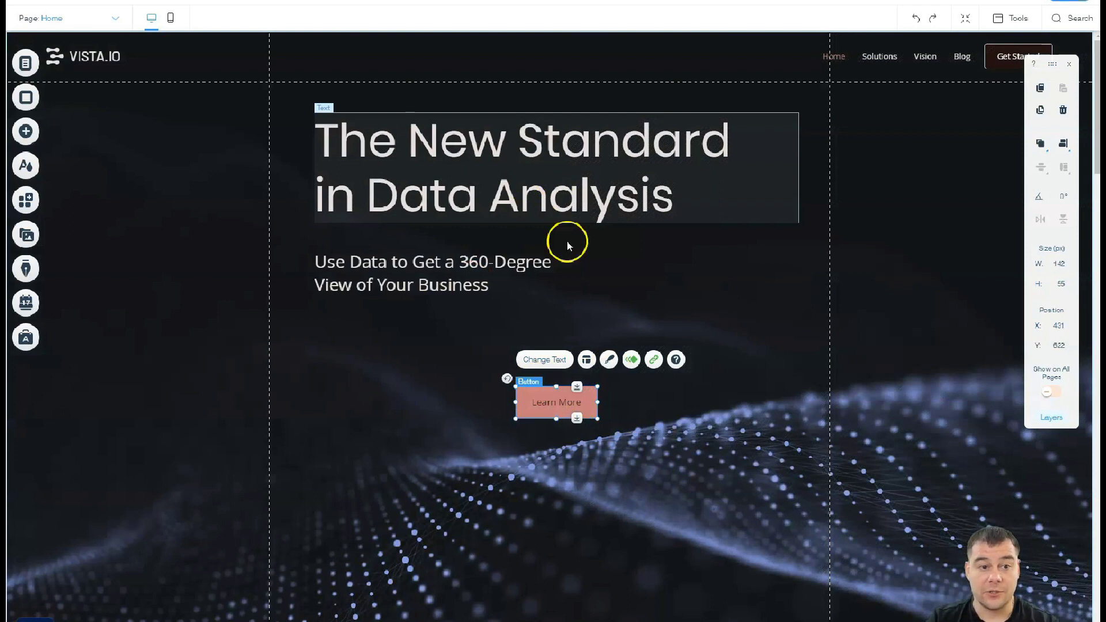
{"action": "scroll", "coordinate": [455, 345], "scroll_direction": "down", "scroll_amount": 3}
{"action": "scroll", "coordinate": [437, 318], "scroll_direction": "up", "scroll_amount": 3}
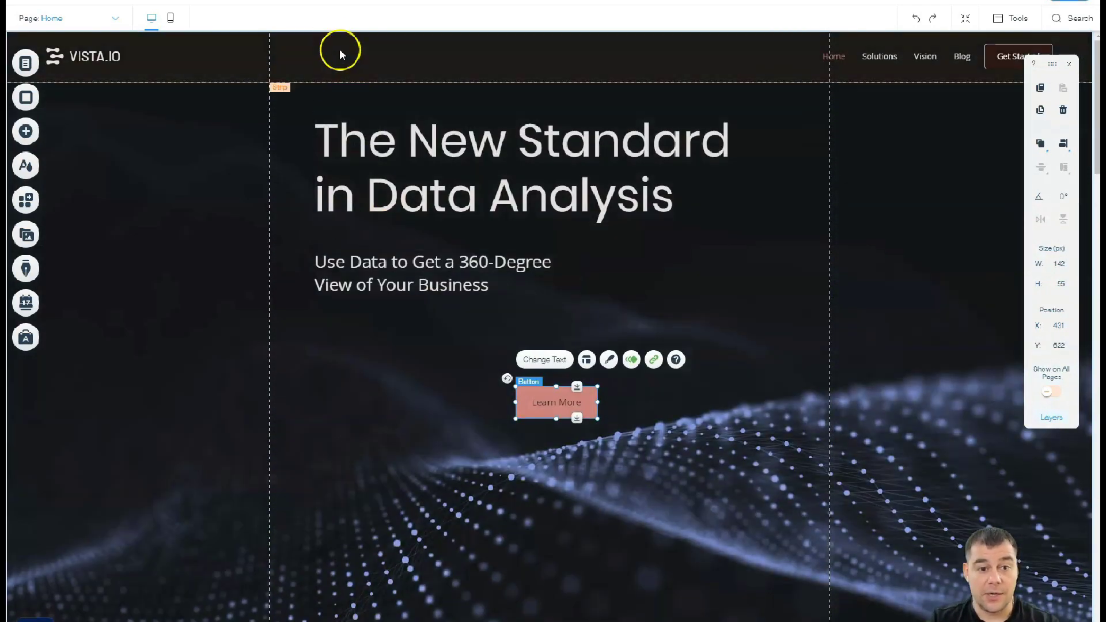
Step: Select the header strip, then review the Home page's settings for page info, layouts and permissions from the site menu
{"action": "left_click", "coordinate": [300, 59]}
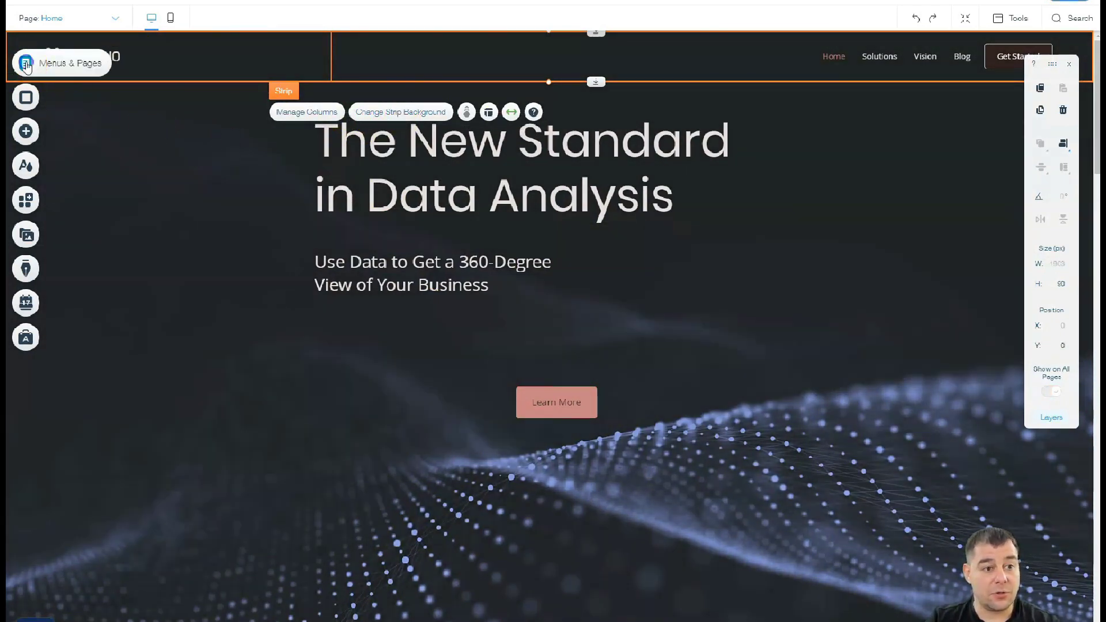
{"action": "left_click", "coordinate": [26, 65]}
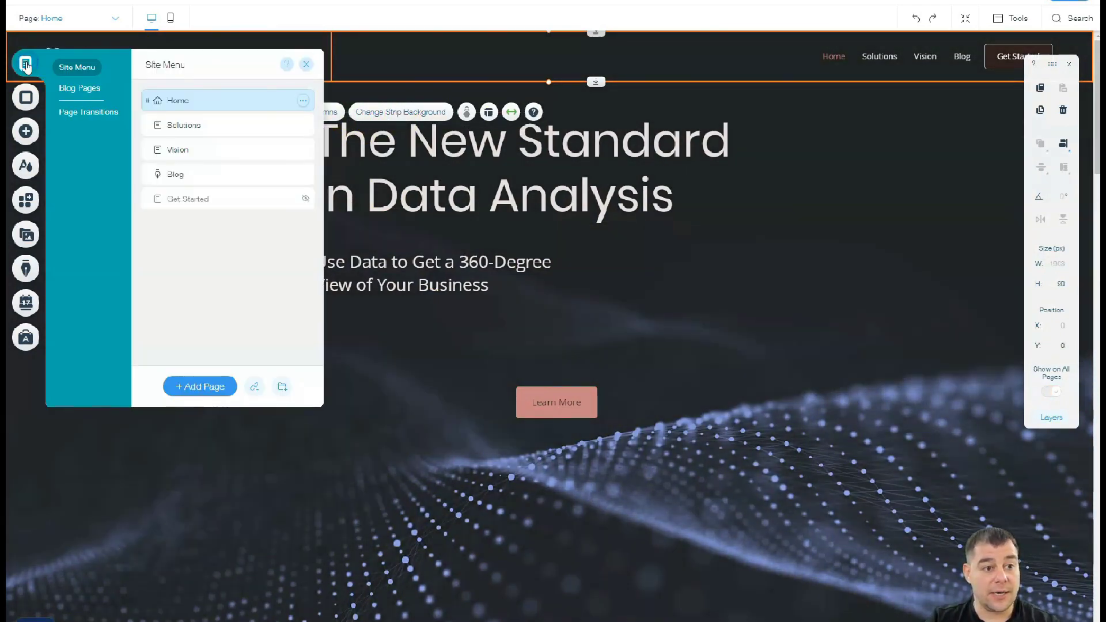
{"action": "left_click", "coordinate": [303, 102]}
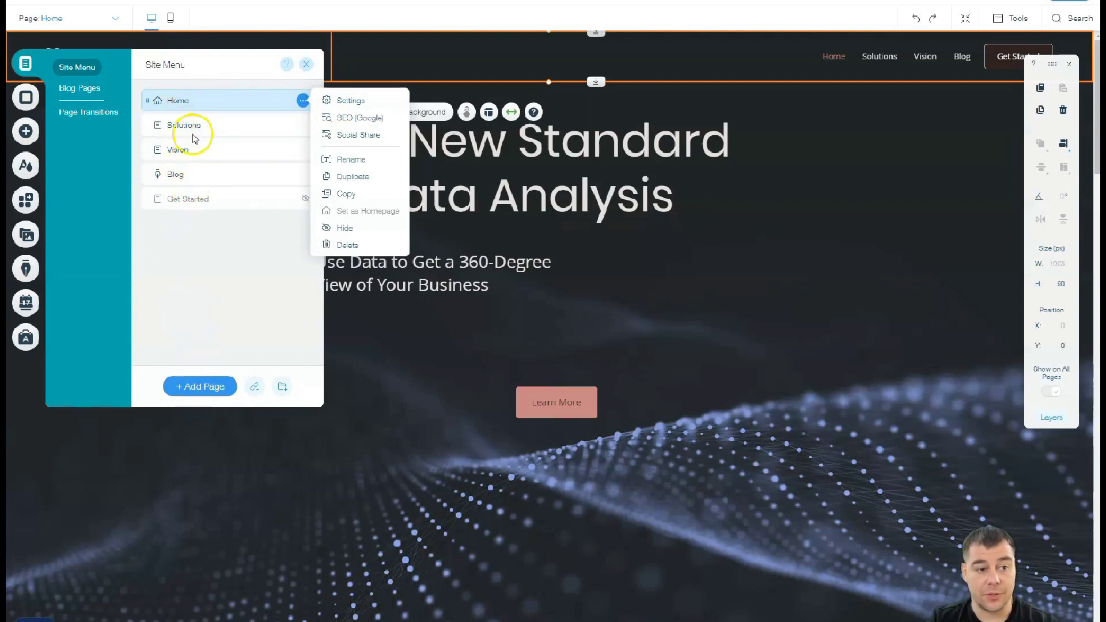
{"action": "left_click", "coordinate": [326, 102]}
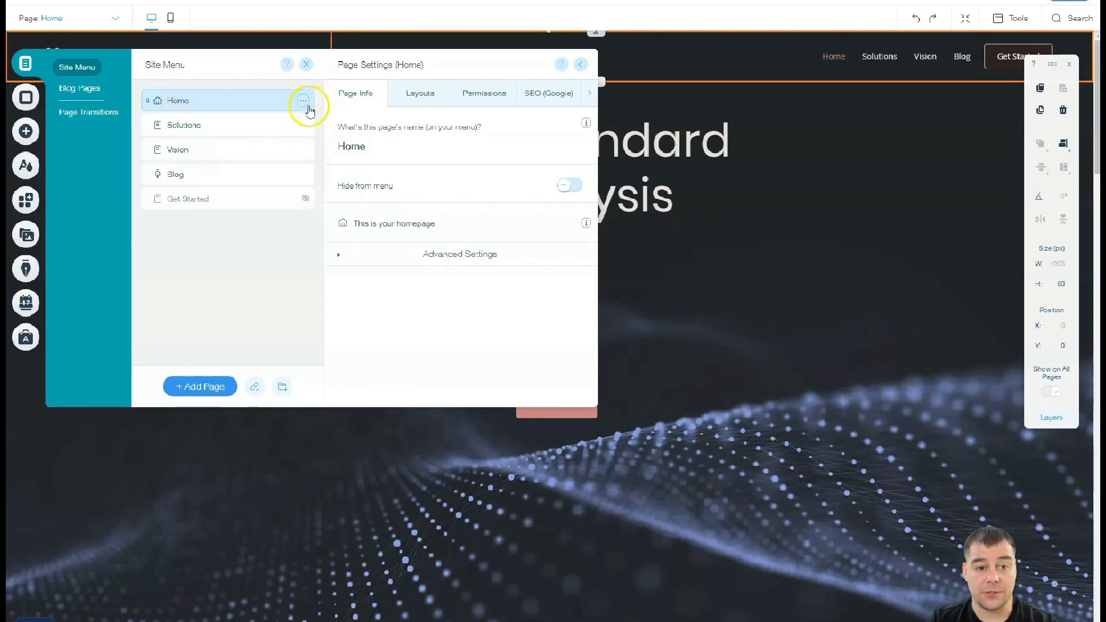
{"action": "left_click", "coordinate": [417, 97]}
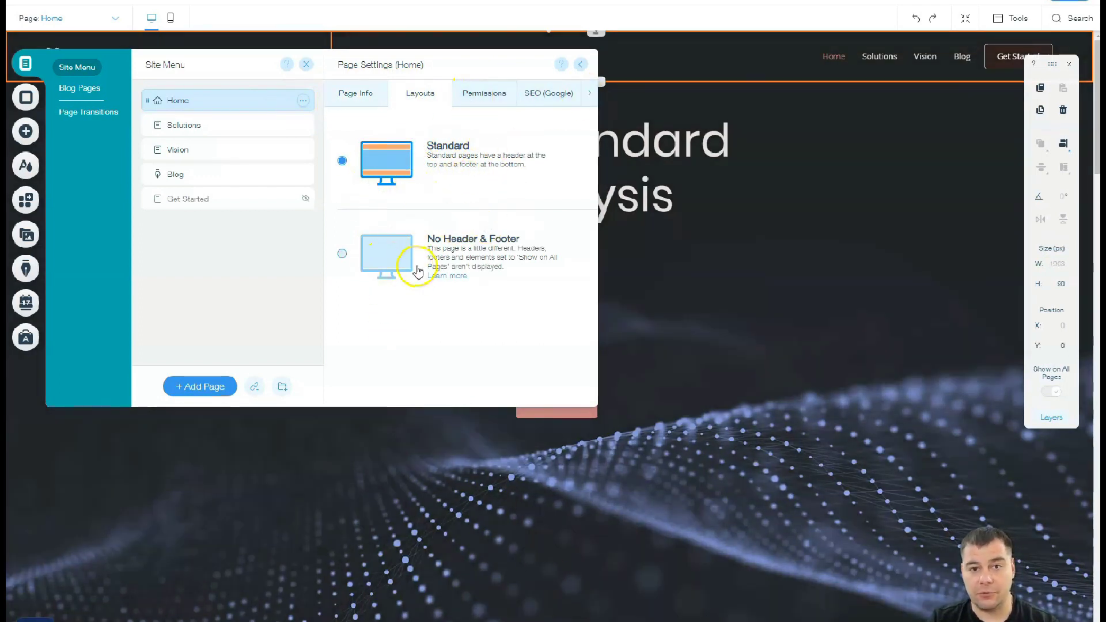
{"action": "left_click", "coordinate": [474, 100]}
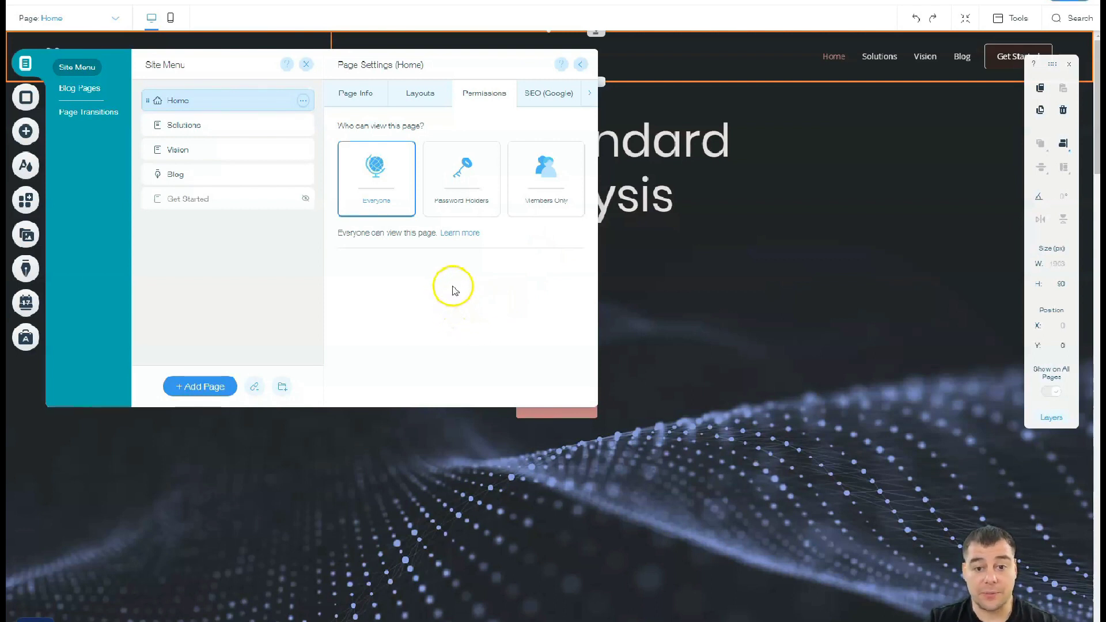
Step: Review the Home page's SEO (Google) settings and its Social Share settings
{"action": "left_click", "coordinate": [550, 99]}
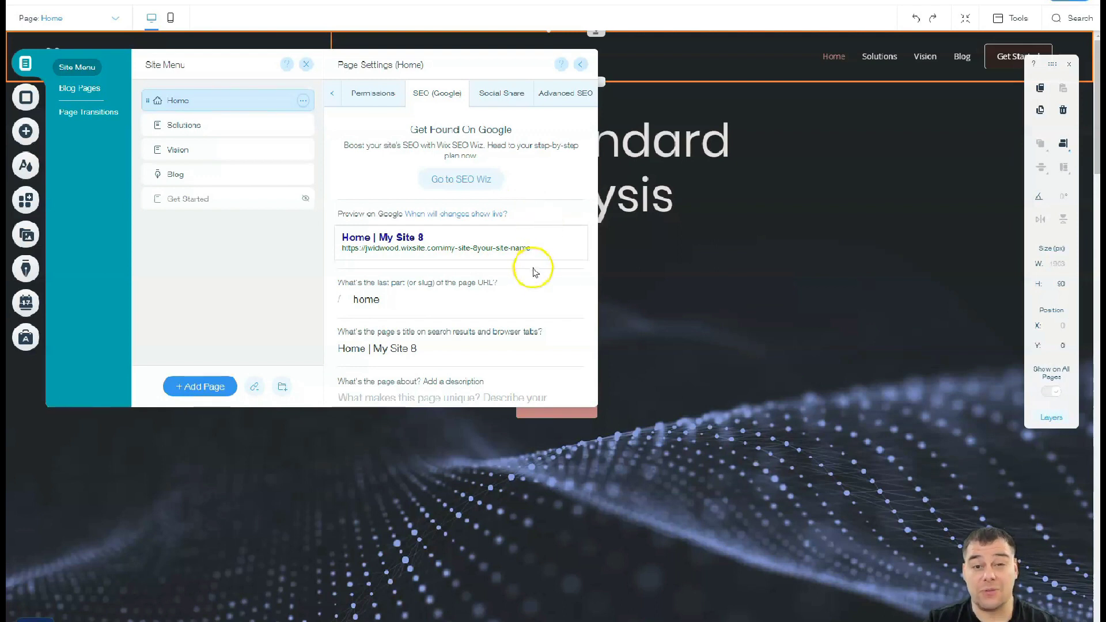
{"action": "scroll", "coordinate": [532, 273], "scroll_direction": "down", "scroll_amount": 1}
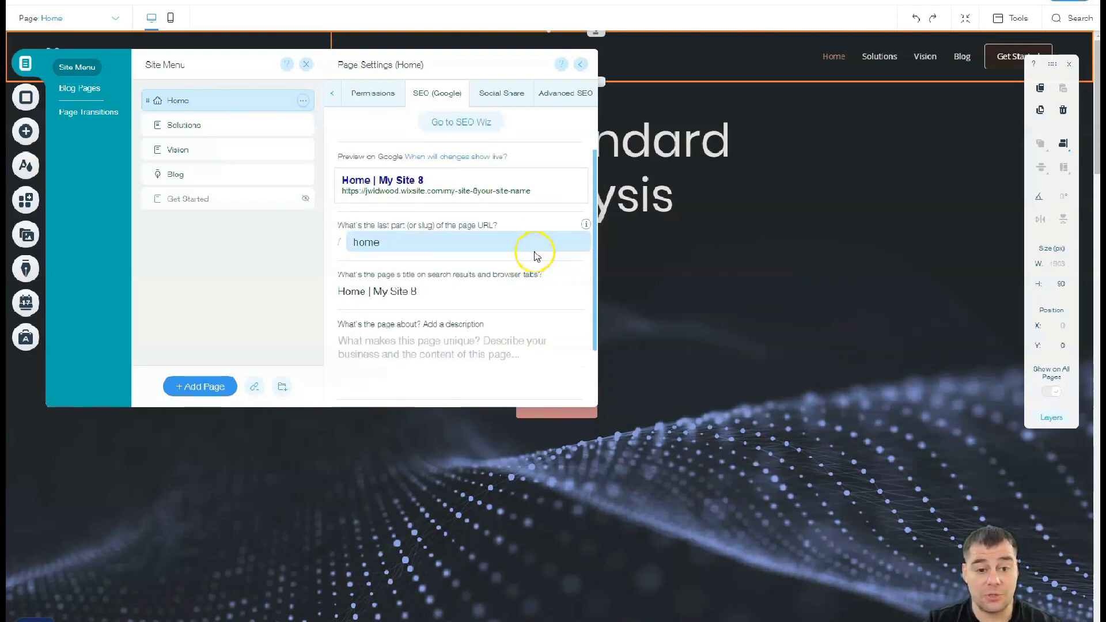
{"action": "scroll", "coordinate": [514, 274], "scroll_direction": "down", "scroll_amount": 1}
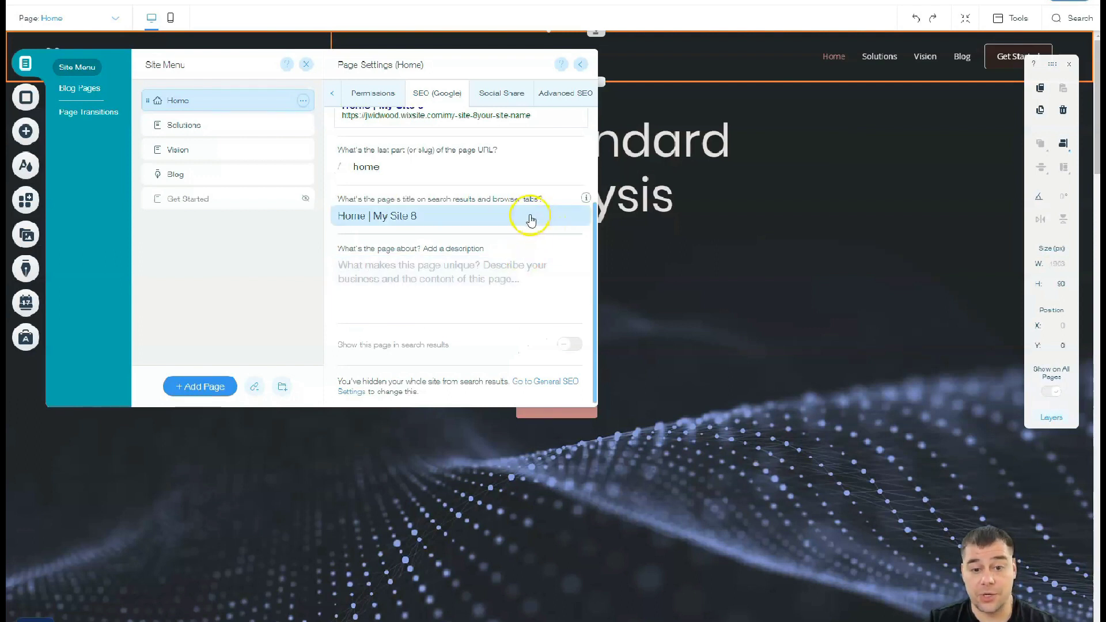
{"action": "scroll", "coordinate": [527, 221], "scroll_direction": "up", "scroll_amount": 1}
{"action": "scroll", "coordinate": [529, 219], "scroll_direction": "up", "scroll_amount": 1}
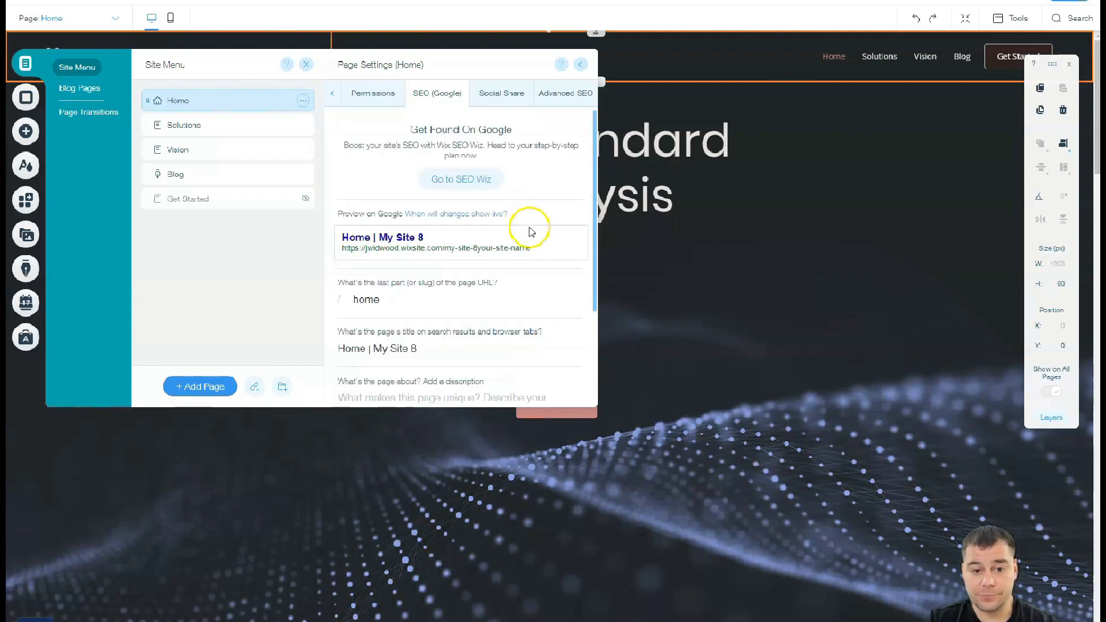
{"action": "left_click", "coordinate": [495, 97]}
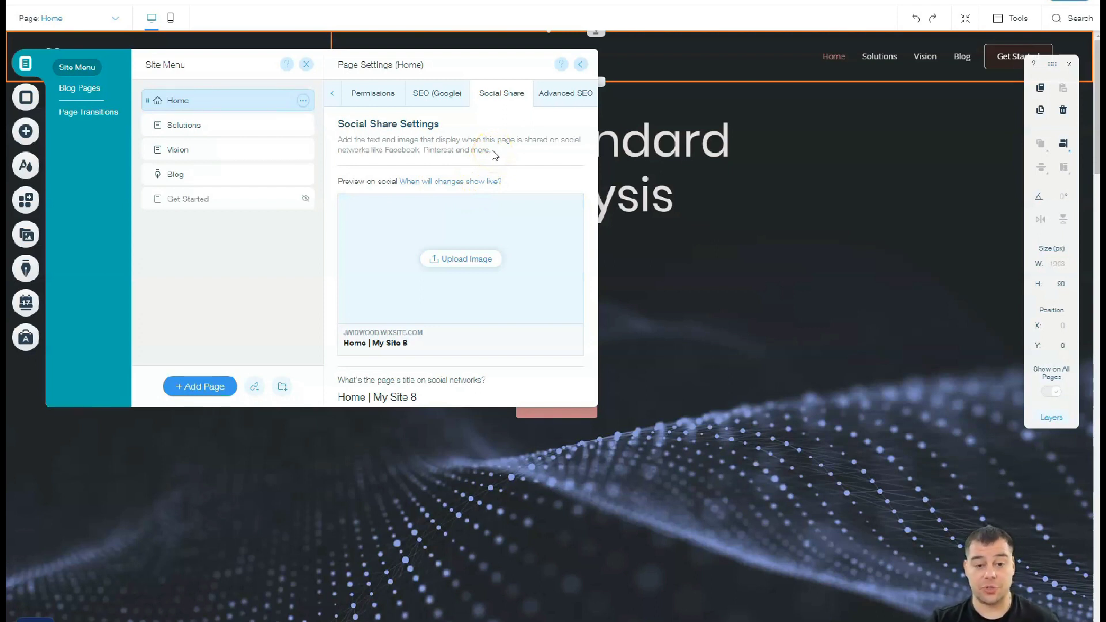
{"action": "left_click", "coordinate": [485, 250]}
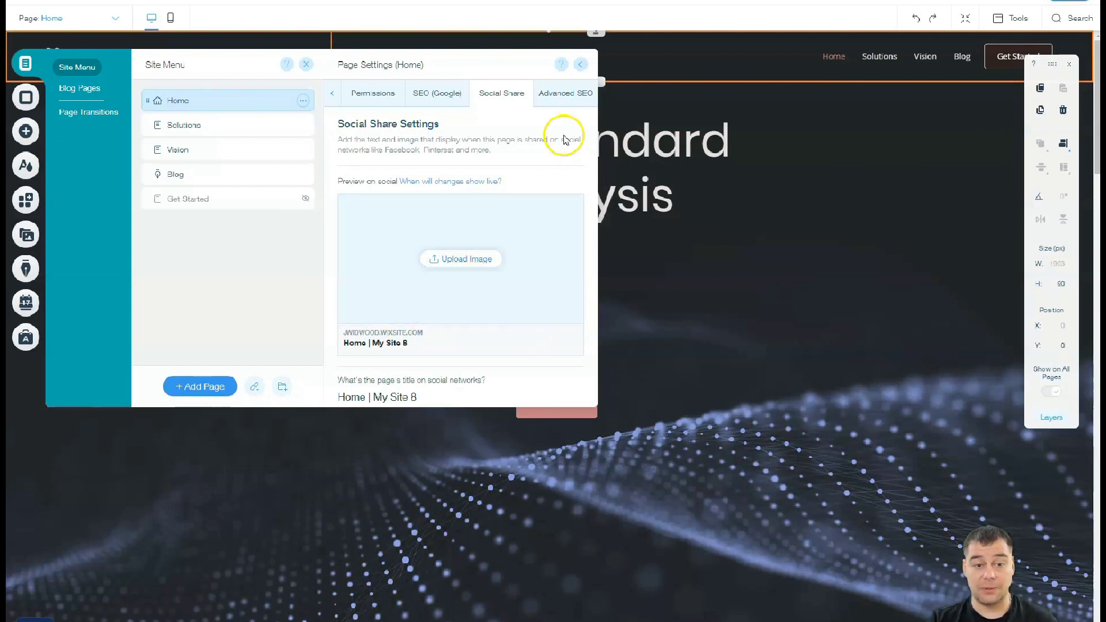
Step: Review the available page transition effects for the site
{"action": "left_click", "coordinate": [81, 115]}
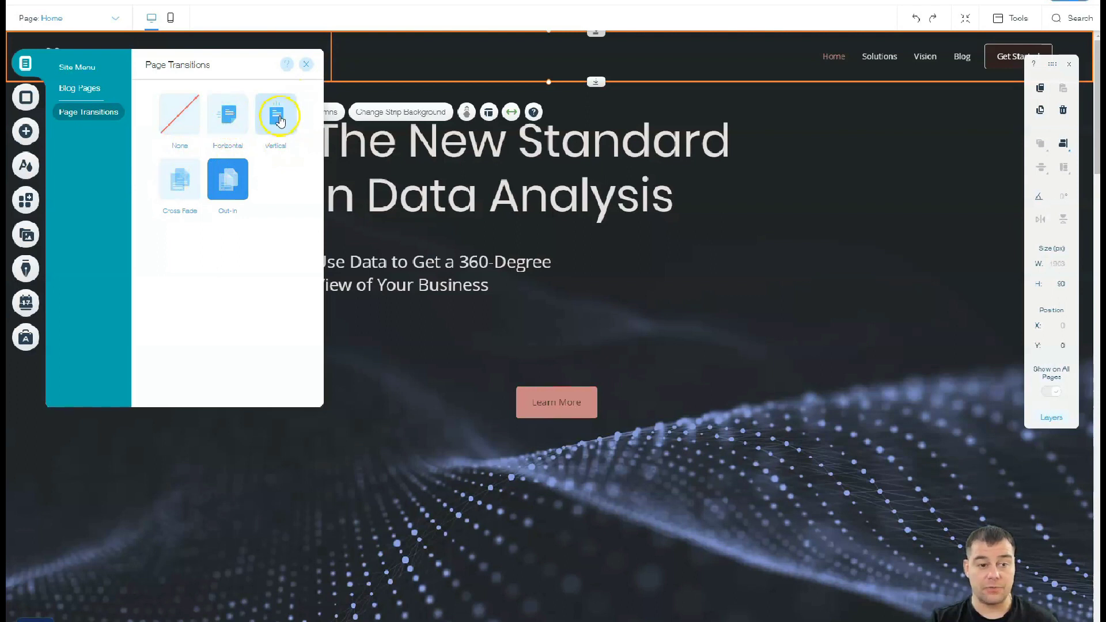
{"action": "left_click", "coordinate": [308, 64]}
Step: Review the Home page's background options, including the theme colors offered for a solid color background
{"action": "left_click", "coordinate": [26, 98]}
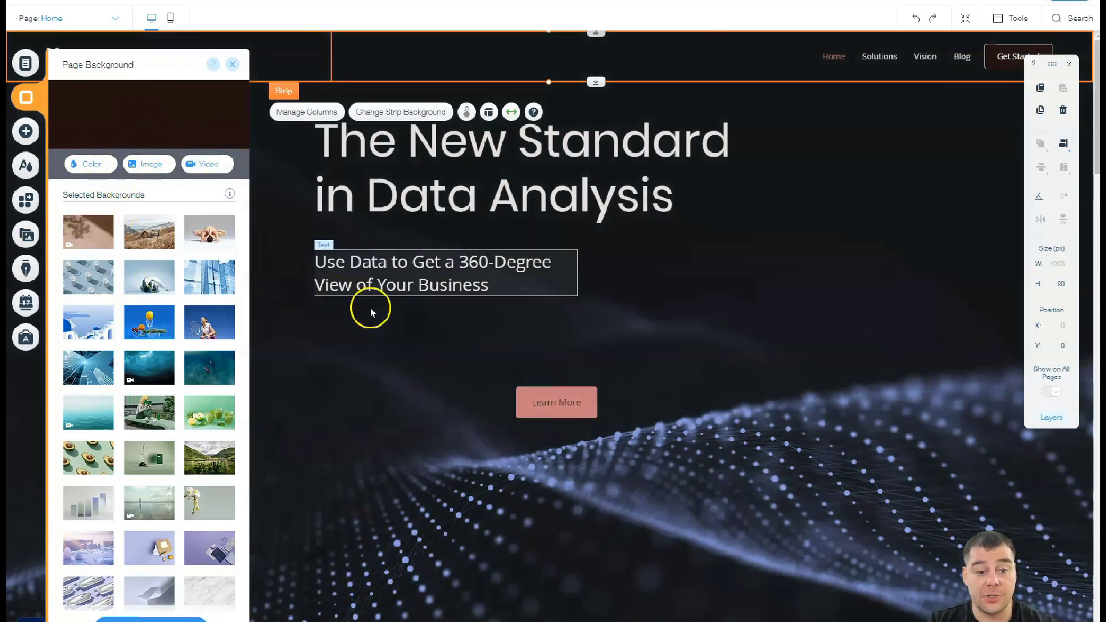
{"action": "scroll", "coordinate": [484, 323], "scroll_direction": "down", "scroll_amount": 5}
{"action": "scroll", "coordinate": [470, 346], "scroll_direction": "down", "scroll_amount": 4}
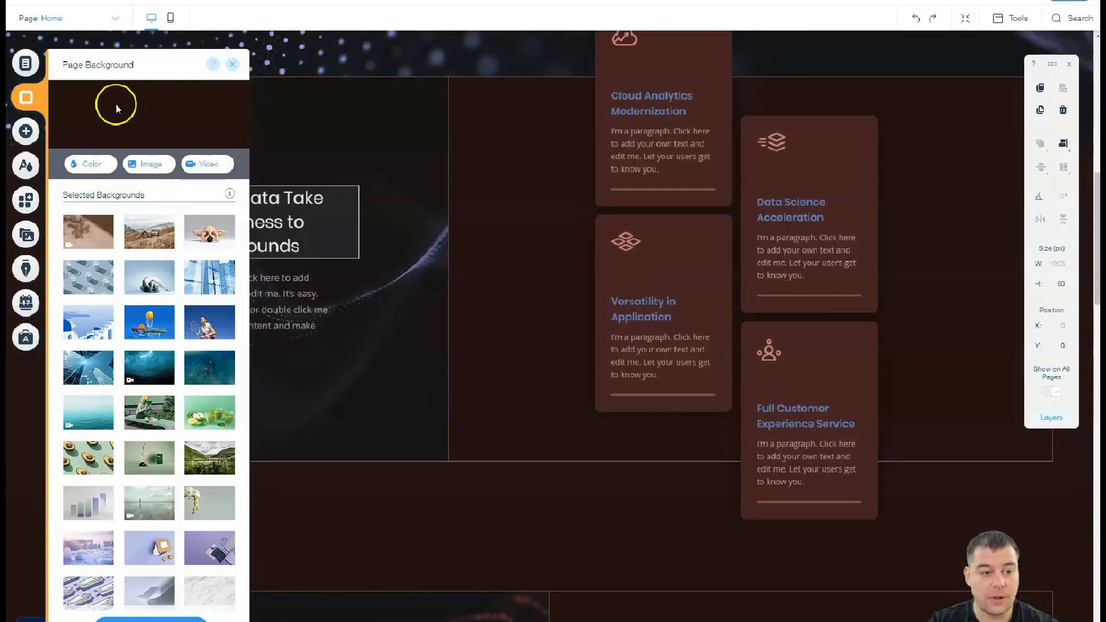
{"action": "left_click", "coordinate": [87, 161]}
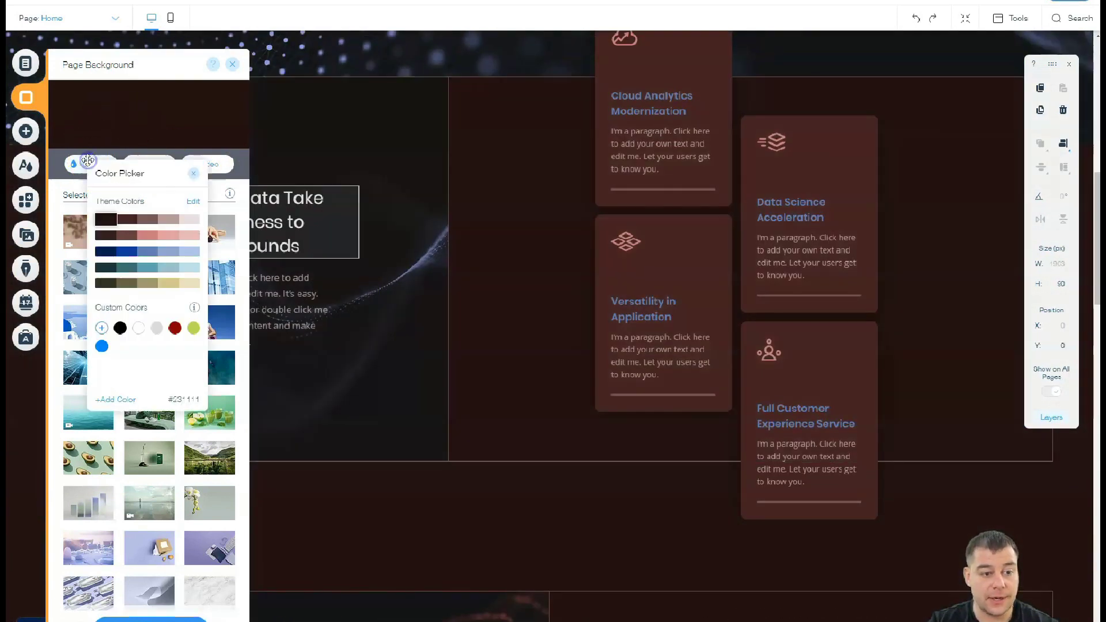
{"action": "left_click", "coordinate": [169, 221]}
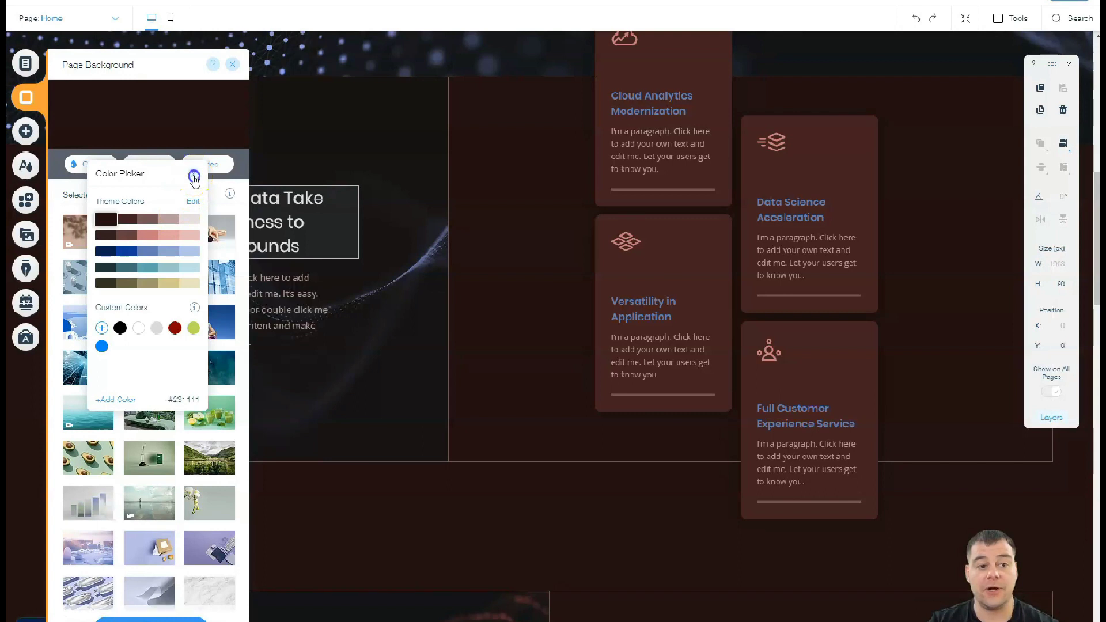
{"action": "left_click", "coordinate": [194, 178]}
{"action": "left_click", "coordinate": [232, 64]}
Step: Examine how the background and strips are arranged on the Home page from the hero to the footer and back
{"action": "scroll", "coordinate": [385, 316], "scroll_direction": "down", "scroll_amount": 1}
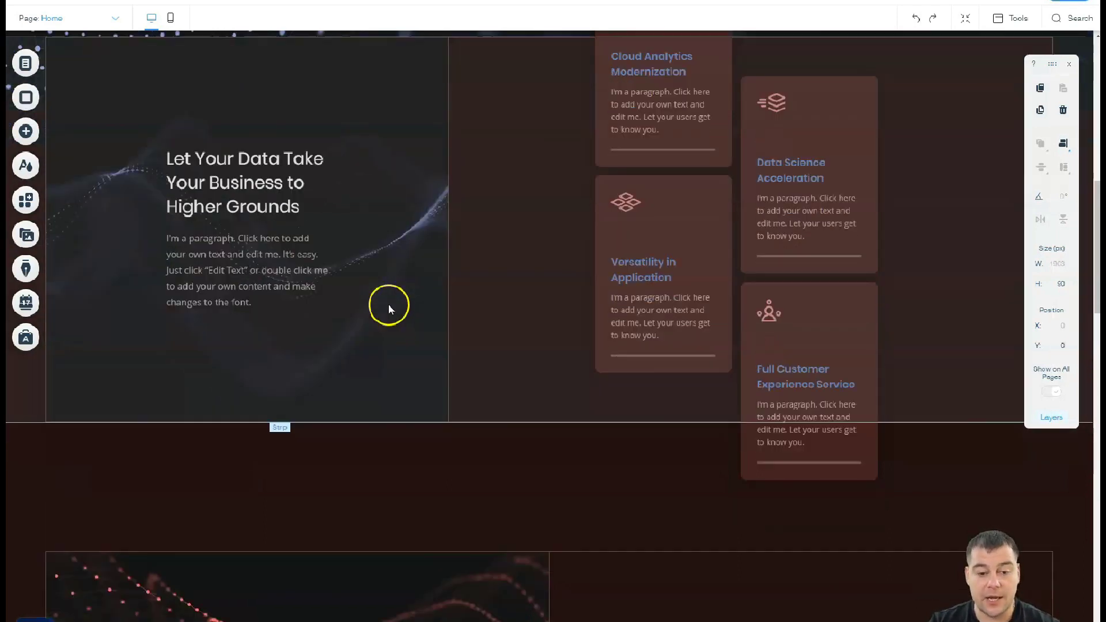
{"action": "scroll", "coordinate": [388, 303], "scroll_direction": "down", "scroll_amount": 4}
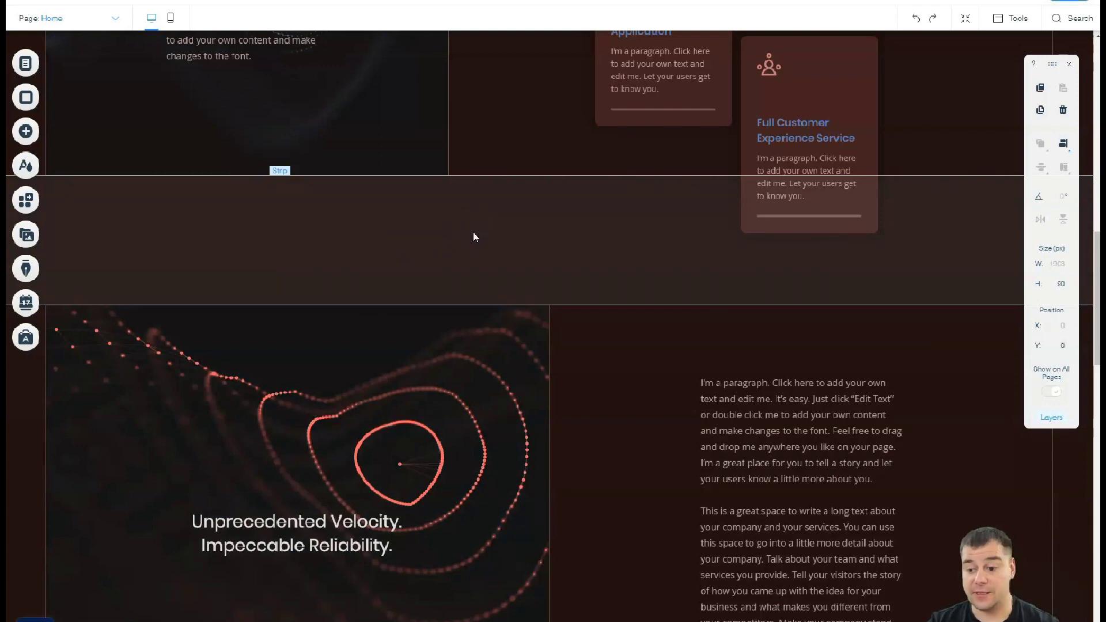
{"action": "scroll", "coordinate": [471, 235], "scroll_direction": "down", "scroll_amount": 8}
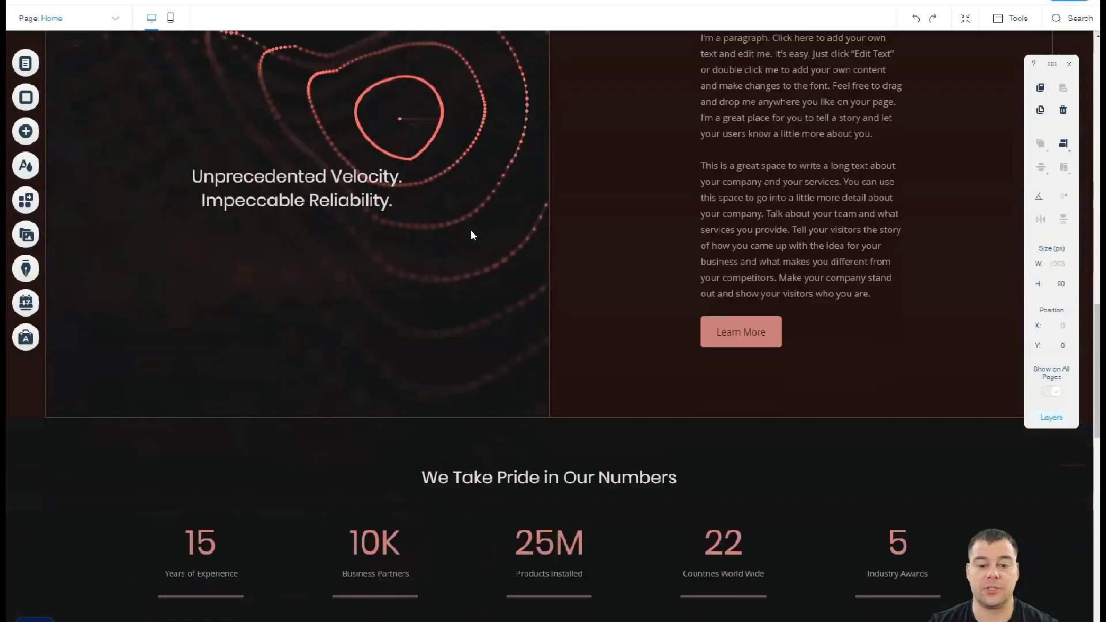
{"action": "scroll", "coordinate": [472, 235], "scroll_direction": "down", "scroll_amount": 3}
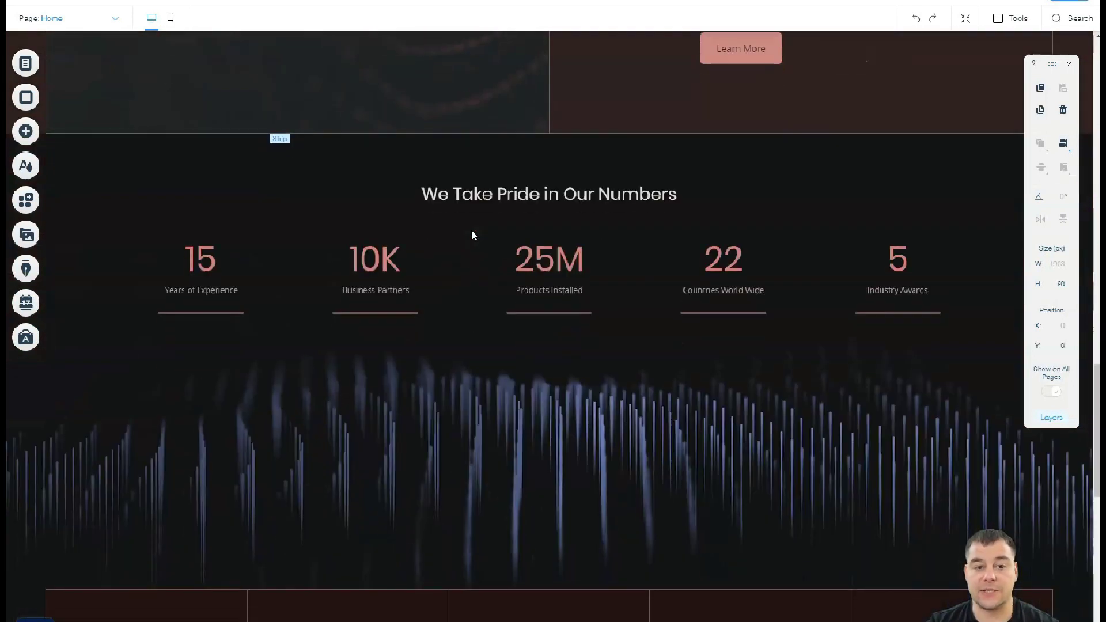
{"action": "scroll", "coordinate": [471, 235], "scroll_direction": "down", "scroll_amount": 5}
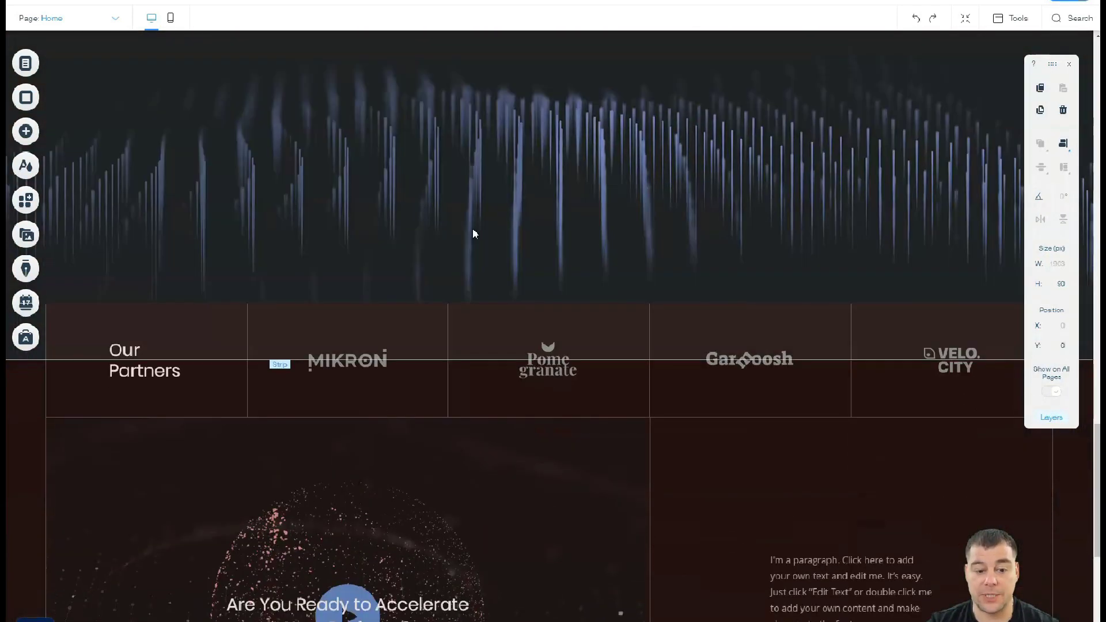
{"action": "scroll", "coordinate": [473, 233], "scroll_direction": "down", "scroll_amount": 7}
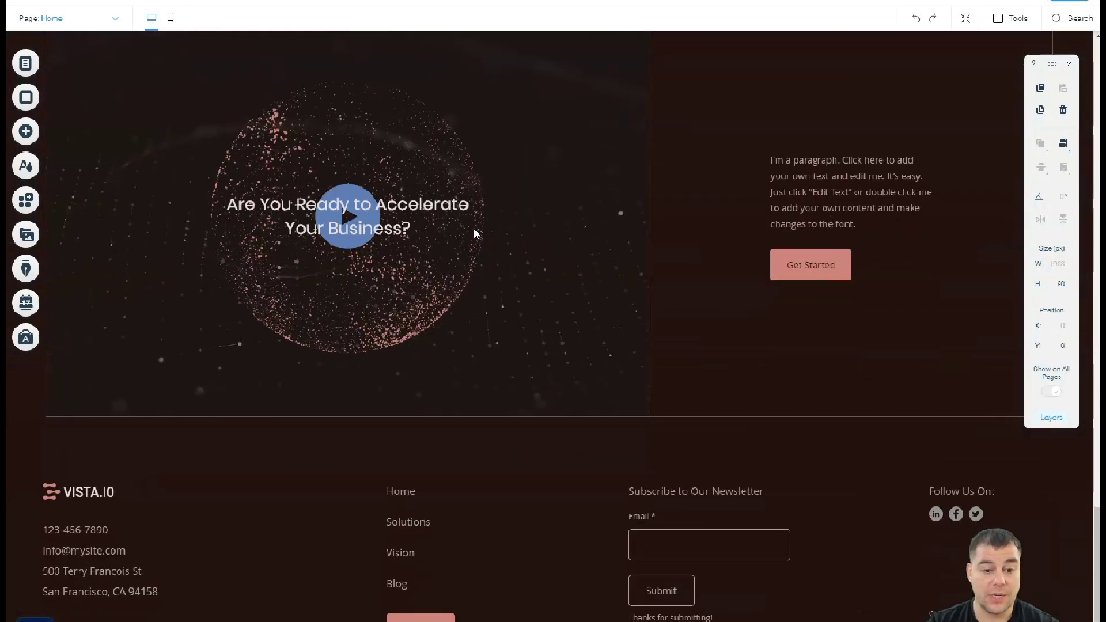
{"action": "scroll", "coordinate": [476, 235], "scroll_direction": "down", "scroll_amount": 1}
{"action": "scroll", "coordinate": [479, 242], "scroll_direction": "up", "scroll_amount": 12}
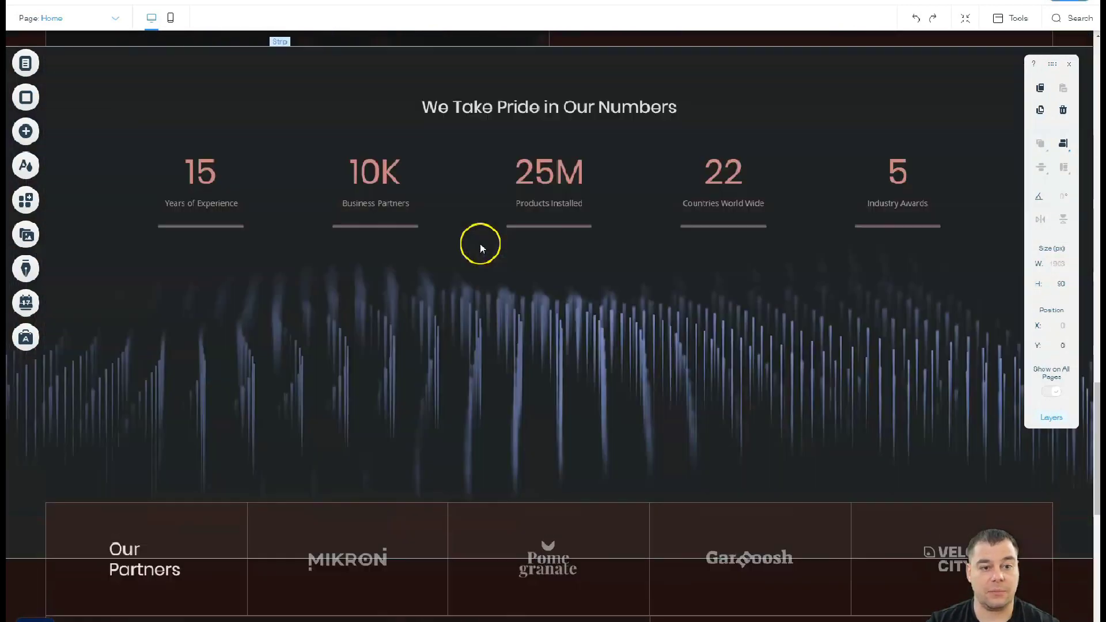
{"action": "scroll", "coordinate": [479, 243], "scroll_direction": "up", "scroll_amount": 20}
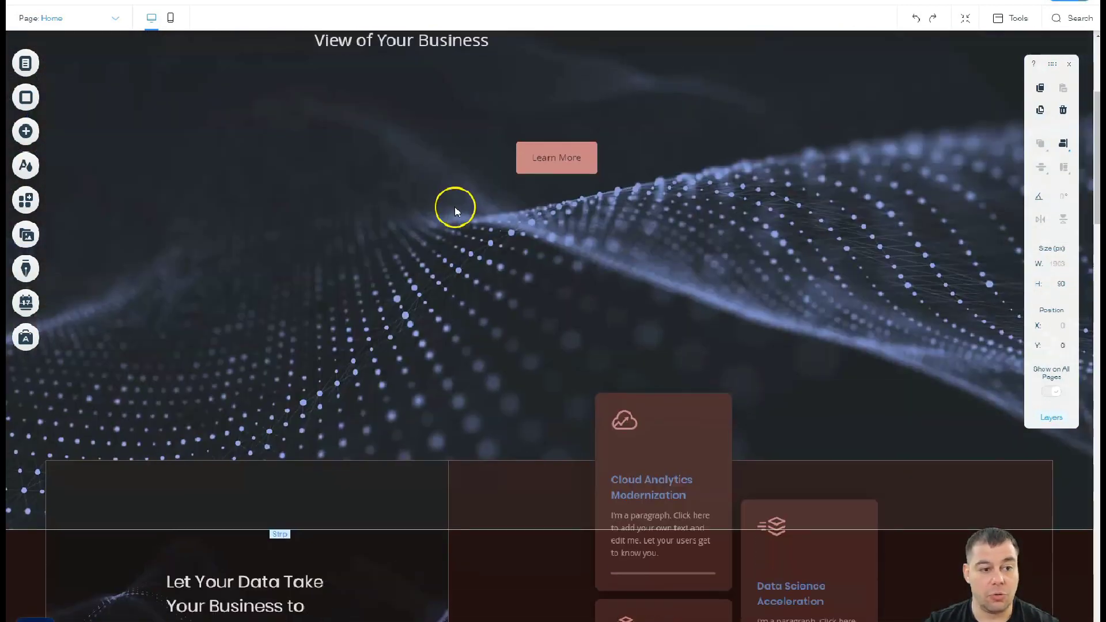
{"action": "scroll", "coordinate": [403, 202], "scroll_direction": "up", "scroll_amount": 4}
{"action": "scroll", "coordinate": [311, 184], "scroll_direction": "down", "scroll_amount": 3}
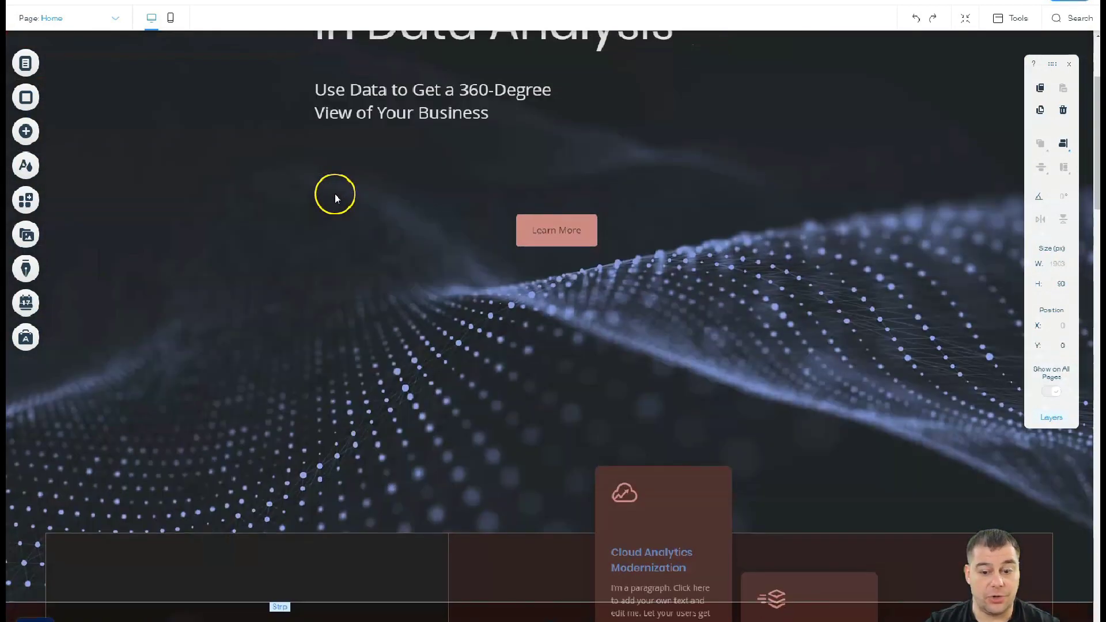
{"action": "scroll", "coordinate": [335, 198], "scroll_direction": "down", "scroll_amount": 5}
{"action": "scroll", "coordinate": [335, 190], "scroll_direction": "up", "scroll_amount": 2}
{"action": "scroll", "coordinate": [336, 190], "scroll_direction": "down", "scroll_amount": 4}
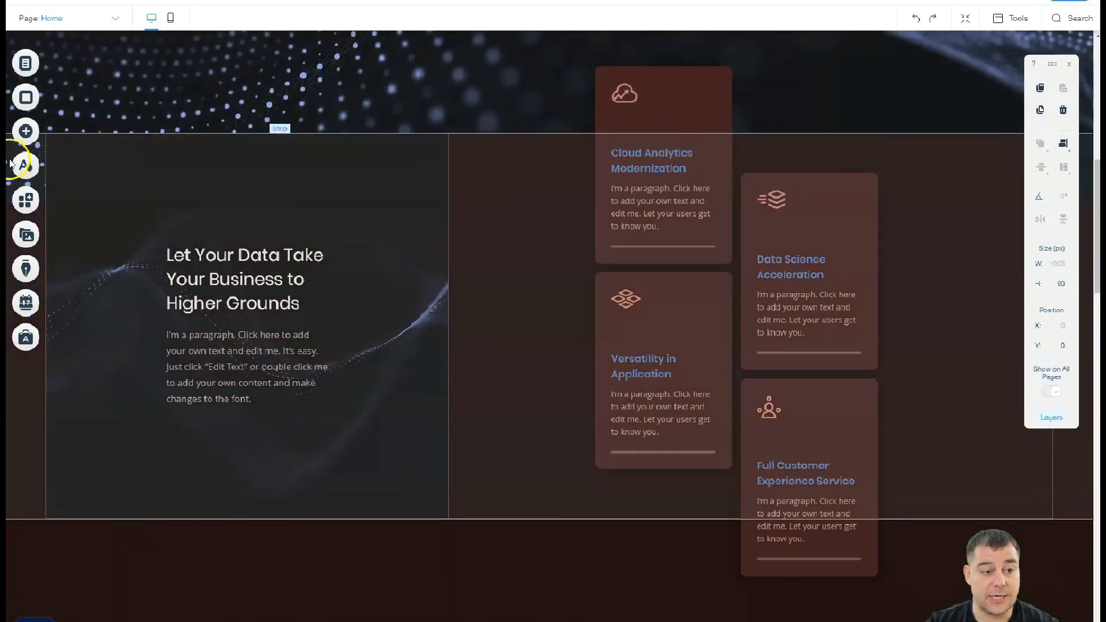
Step: Browse the ready-made strip designs across the About, Contact, Welcome, Services, Team, Testimonials and Classic categories
{"action": "left_click", "coordinate": [25, 132]}
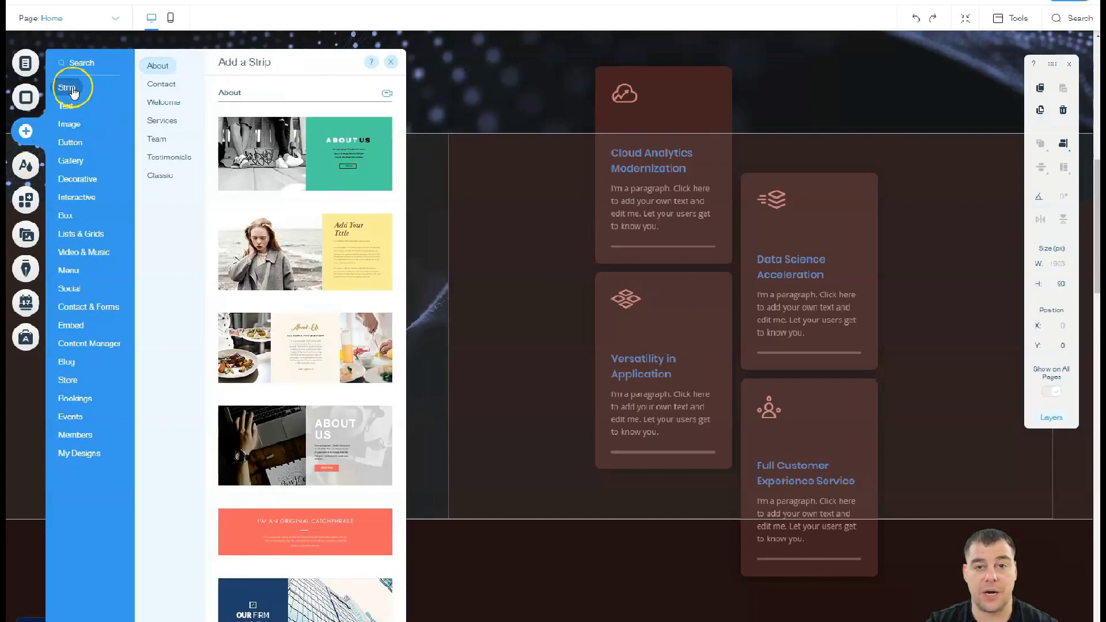
{"action": "left_click", "coordinate": [164, 91]}
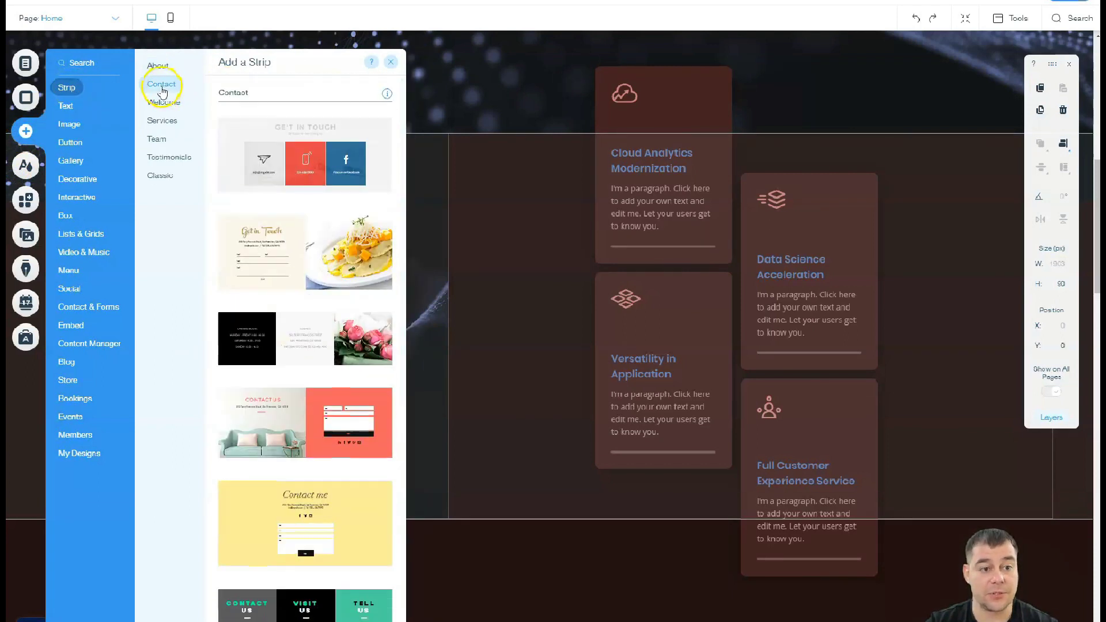
{"action": "left_click", "coordinate": [159, 73]}
{"action": "left_click", "coordinate": [162, 92]}
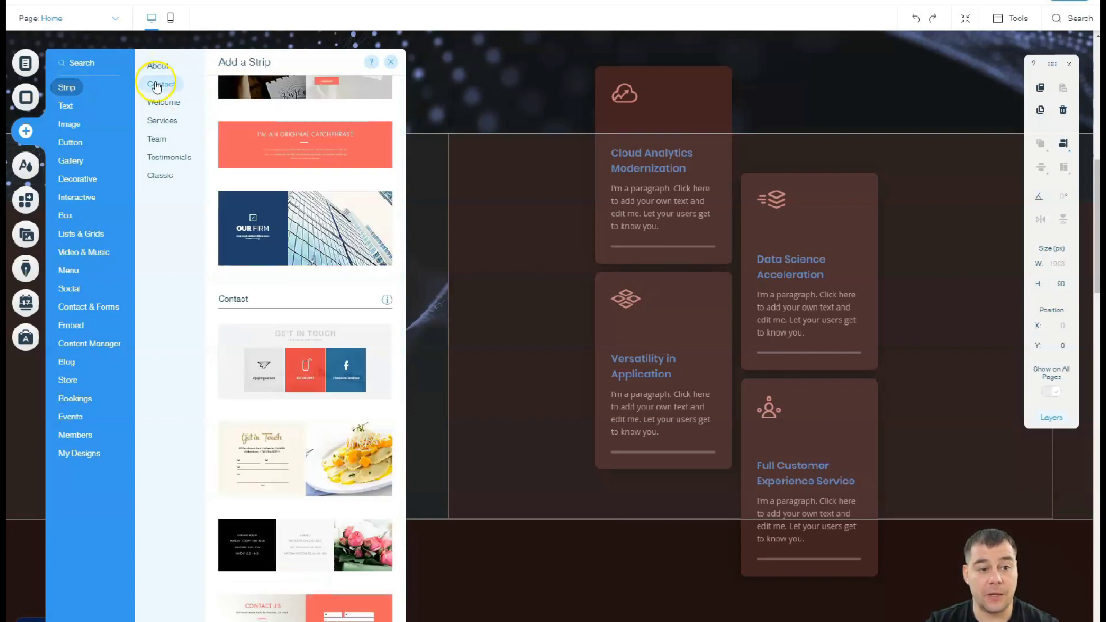
{"action": "left_click", "coordinate": [161, 101]}
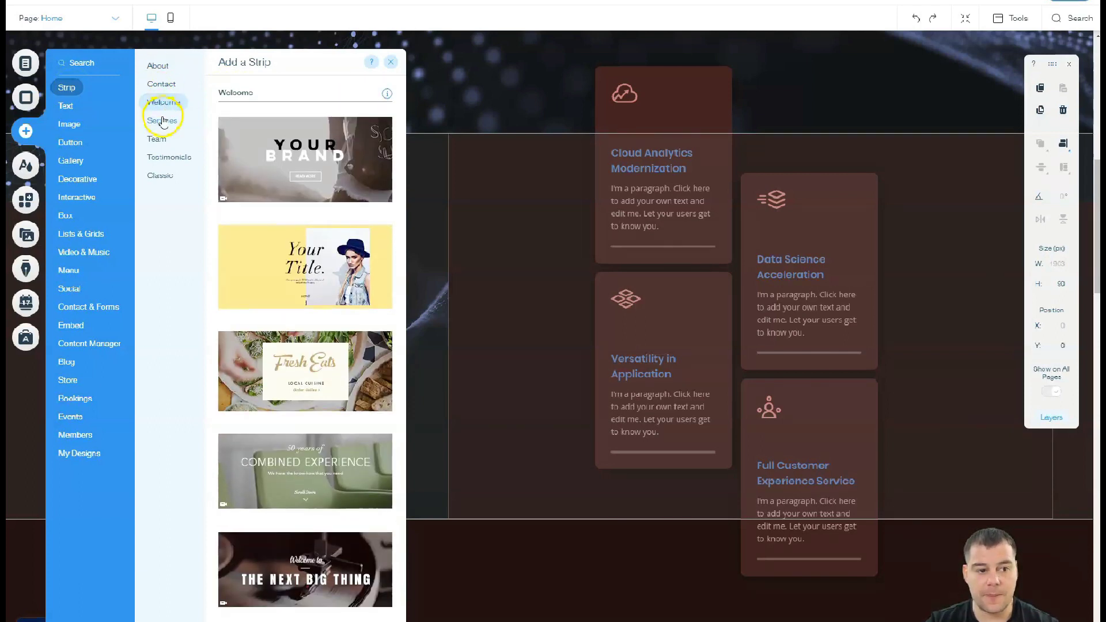
{"action": "left_click", "coordinate": [163, 121]}
{"action": "left_click", "coordinate": [155, 141]}
{"action": "left_click", "coordinate": [158, 157]}
{"action": "left_click", "coordinate": [161, 176]}
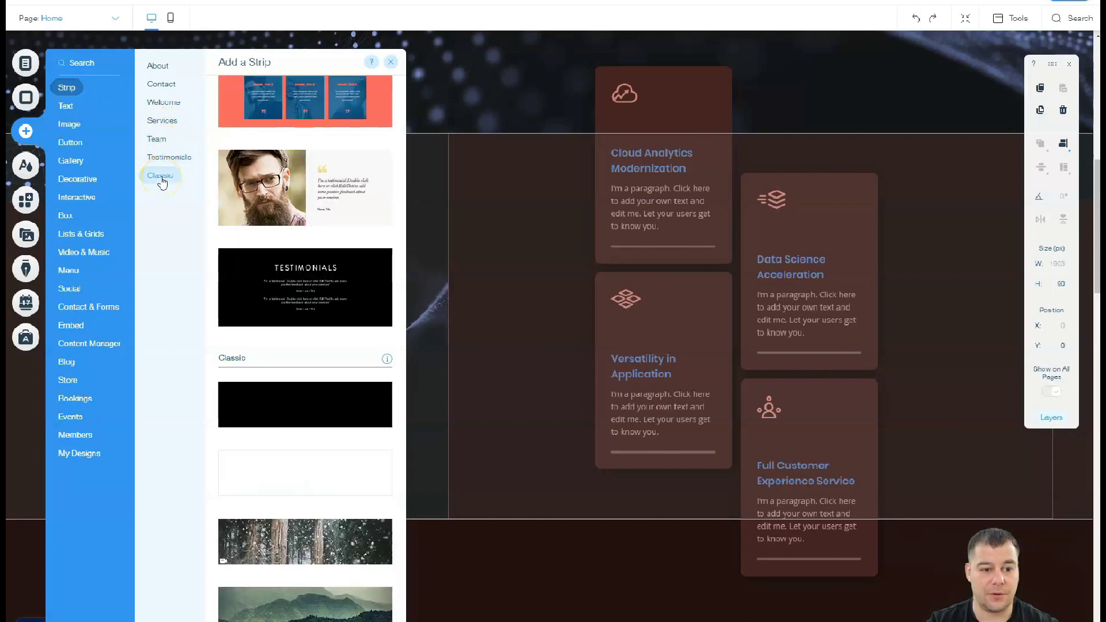
Step: Add the plain black Classic strip beneath the feature cards section and increase its height to about 715 px
{"action": "left_click_drag", "start_coordinate": [311, 398], "coordinate": [748, 537]}
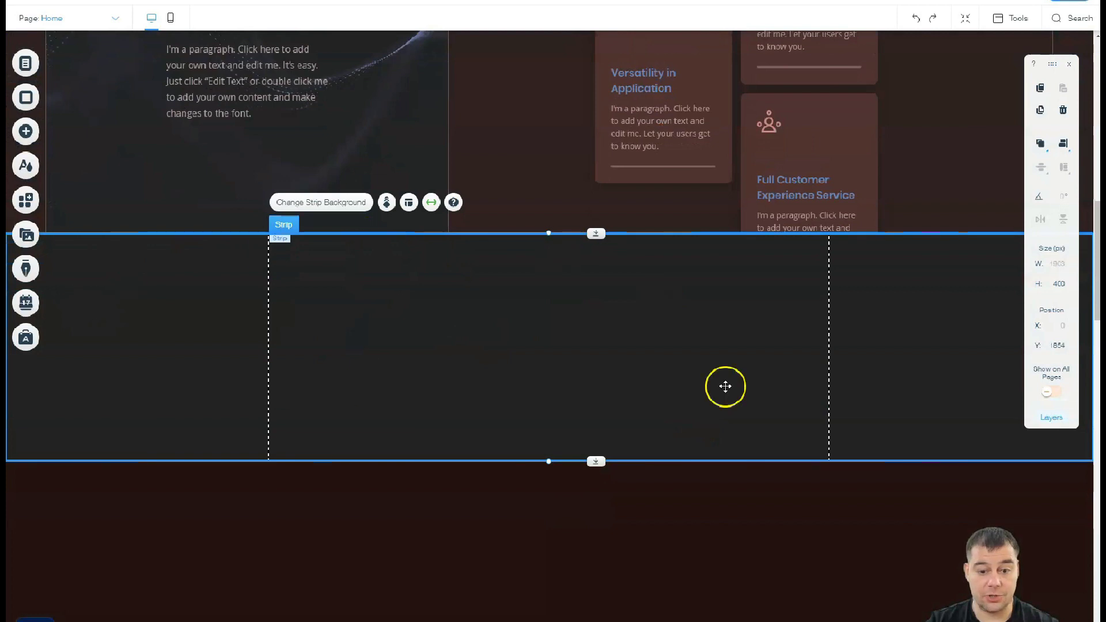
{"action": "left_click_drag", "start_coordinate": [593, 487], "coordinate": [594, 621]}
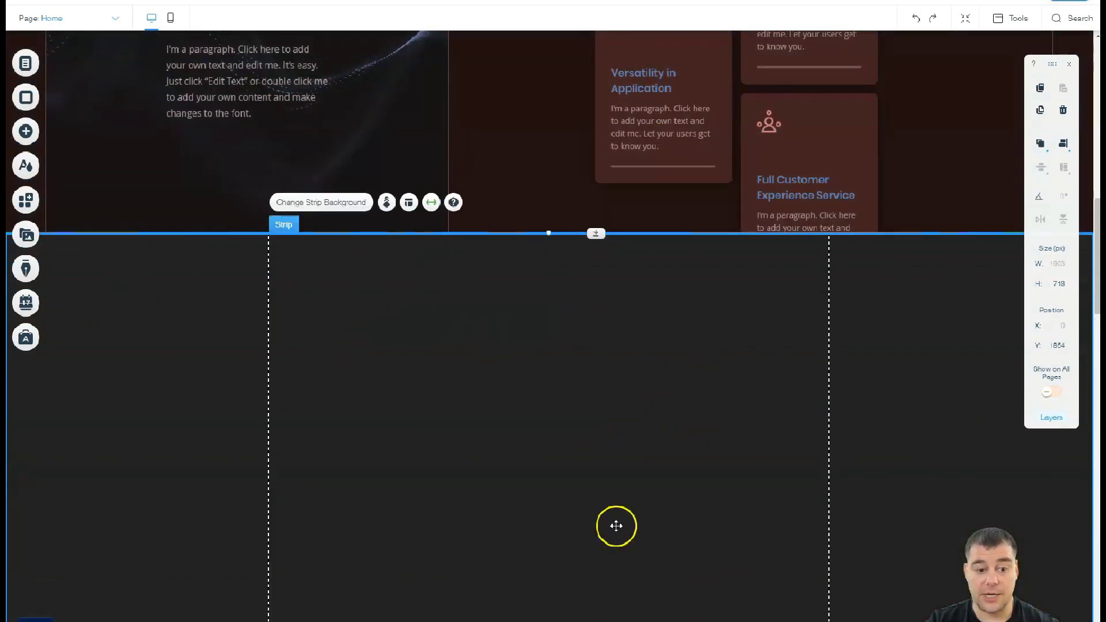
{"action": "scroll", "coordinate": [586, 395], "scroll_direction": "down", "scroll_amount": 2}
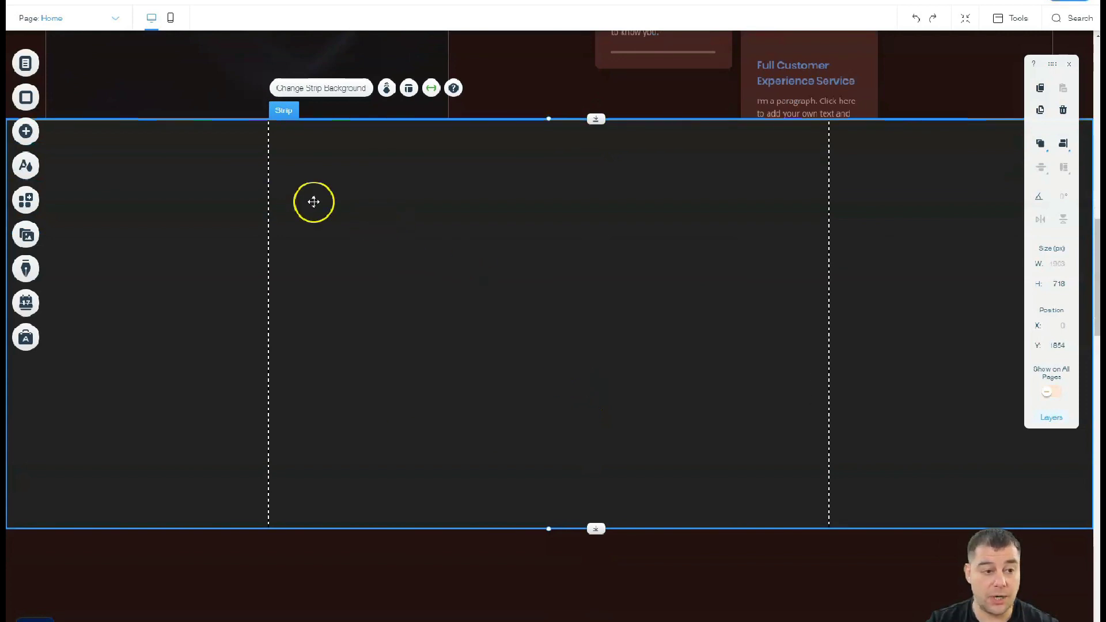
Step: Add a Huge Title text element near the upper middle of the new black strip
{"action": "left_click", "coordinate": [26, 133]}
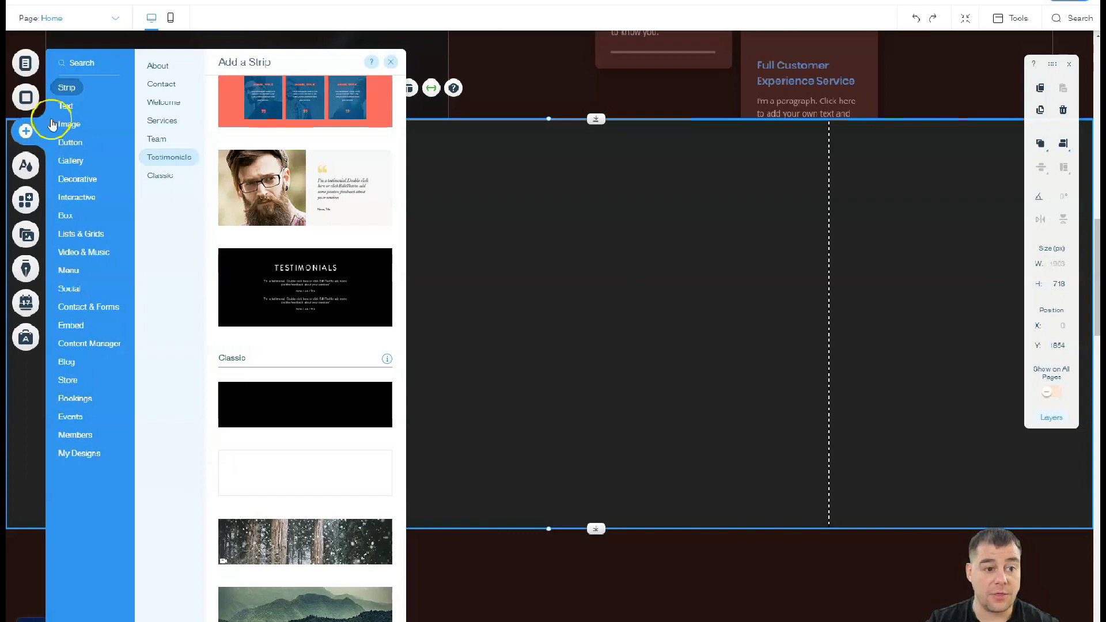
{"action": "left_click", "coordinate": [65, 107]}
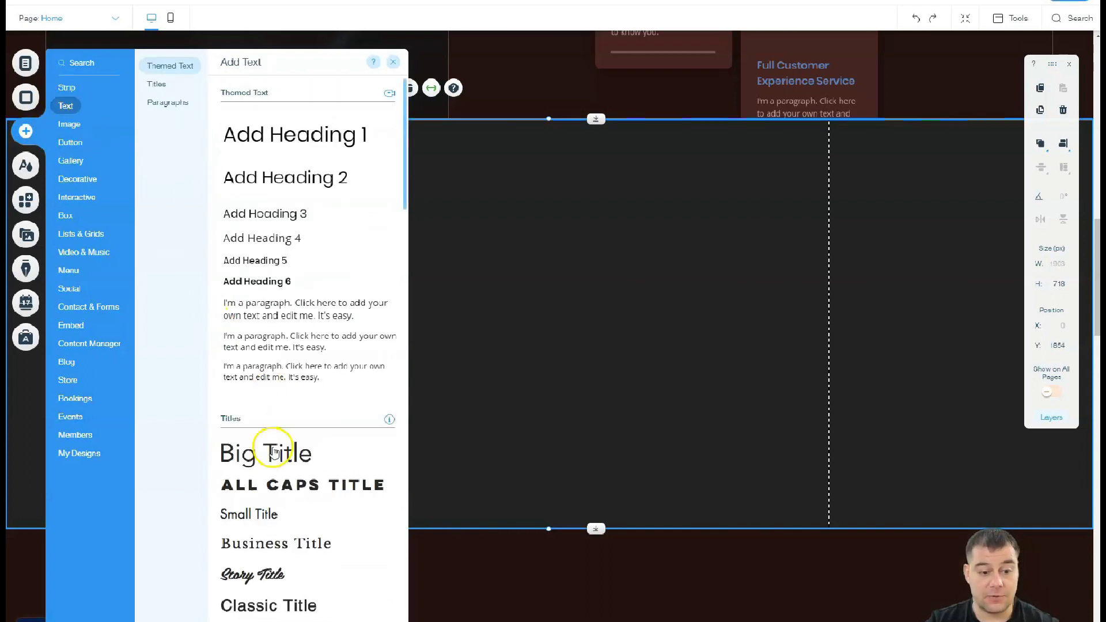
{"action": "scroll", "coordinate": [257, 457], "scroll_direction": "down", "scroll_amount": 4}
{"action": "left_click_drag", "start_coordinate": [260, 432], "coordinate": [474, 215]}
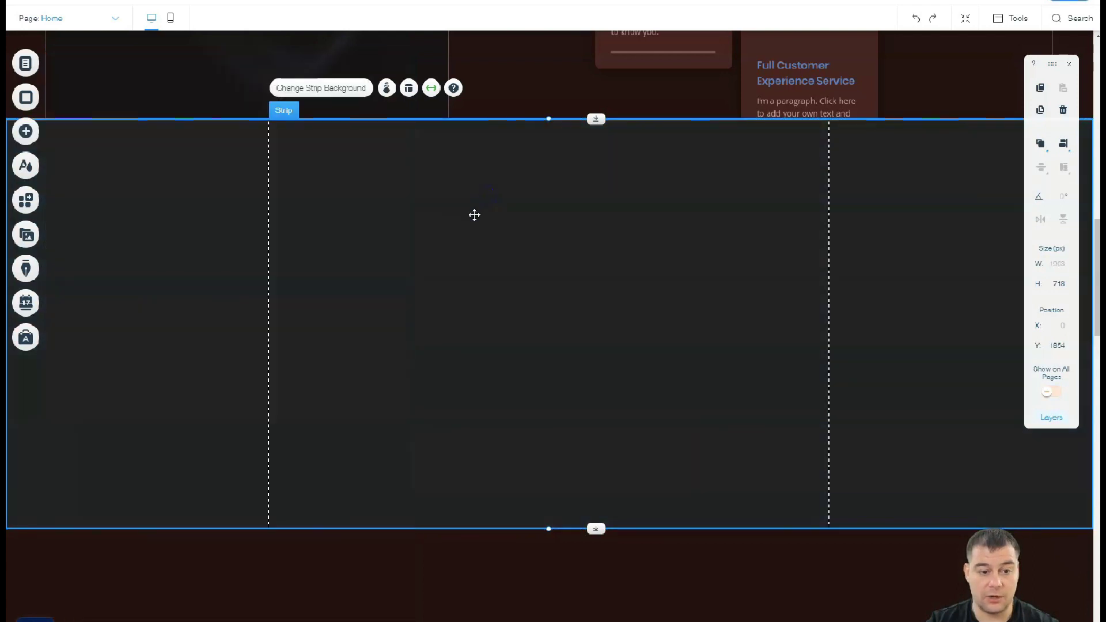
Step: Color the HUGE TITLE text light blue (#C1E0E5) and try adjusting its font size
{"action": "double_click", "coordinate": [541, 199]}
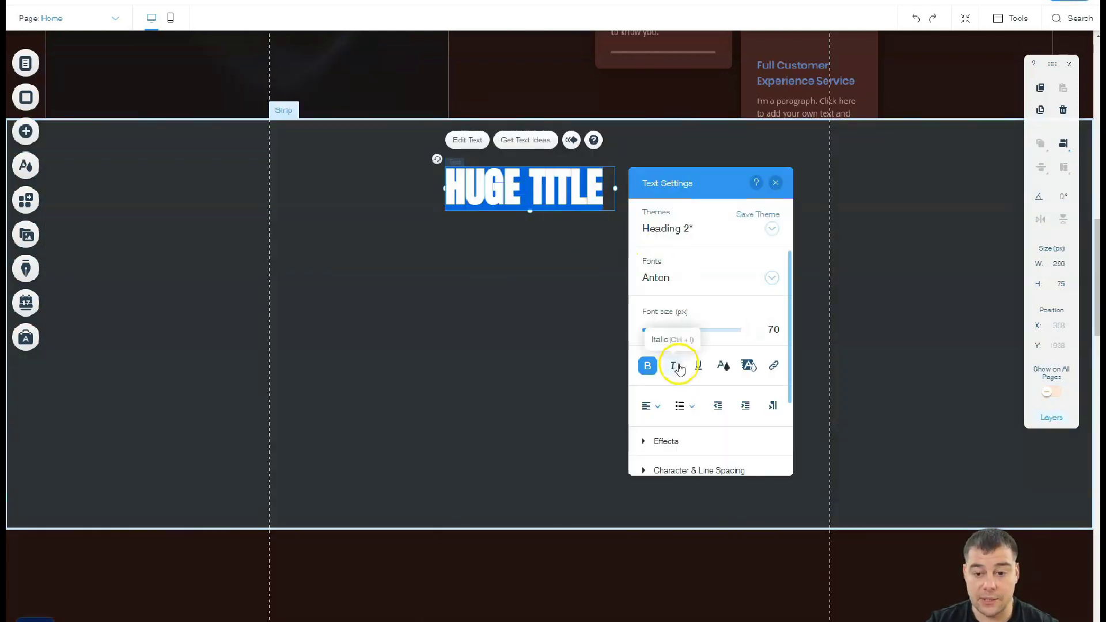
{"action": "left_click", "coordinate": [723, 367]}
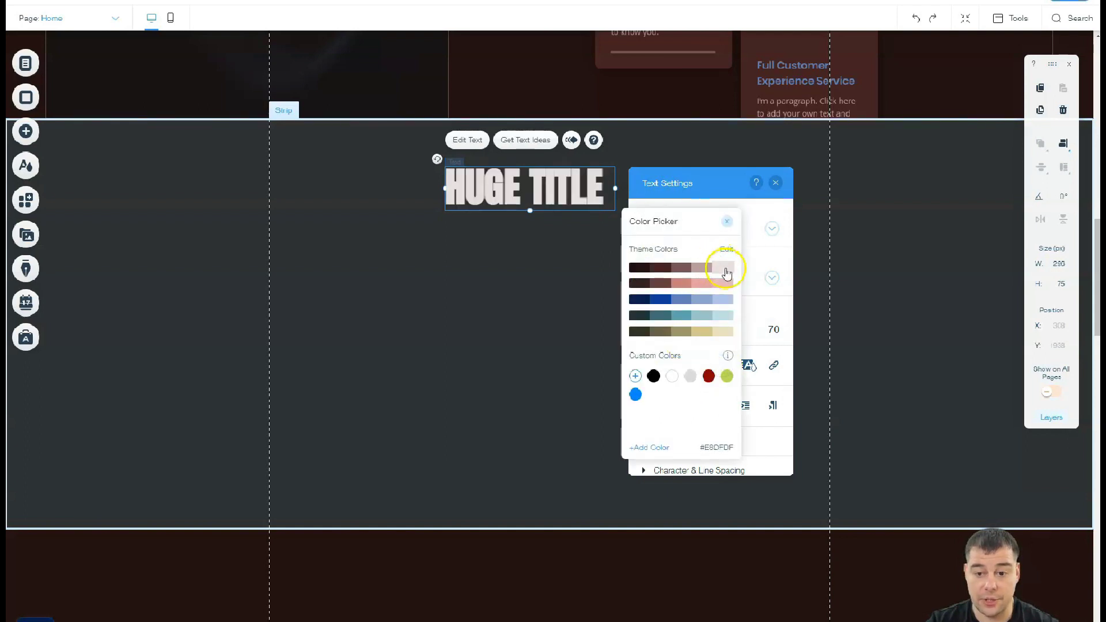
{"action": "left_click", "coordinate": [723, 318]}
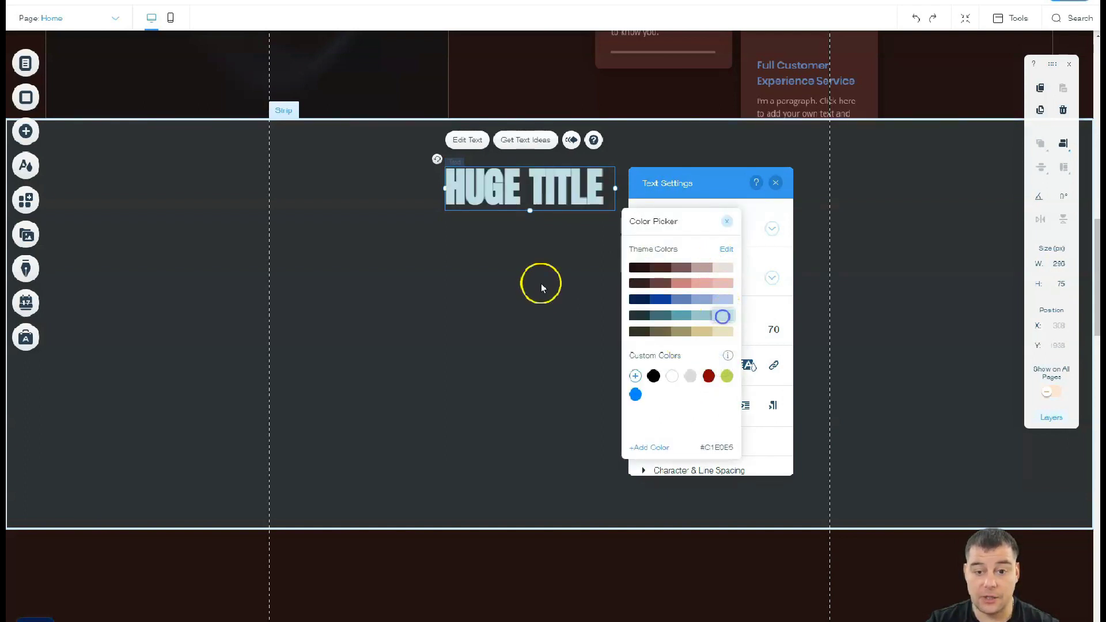
{"action": "left_click", "coordinate": [731, 226]}
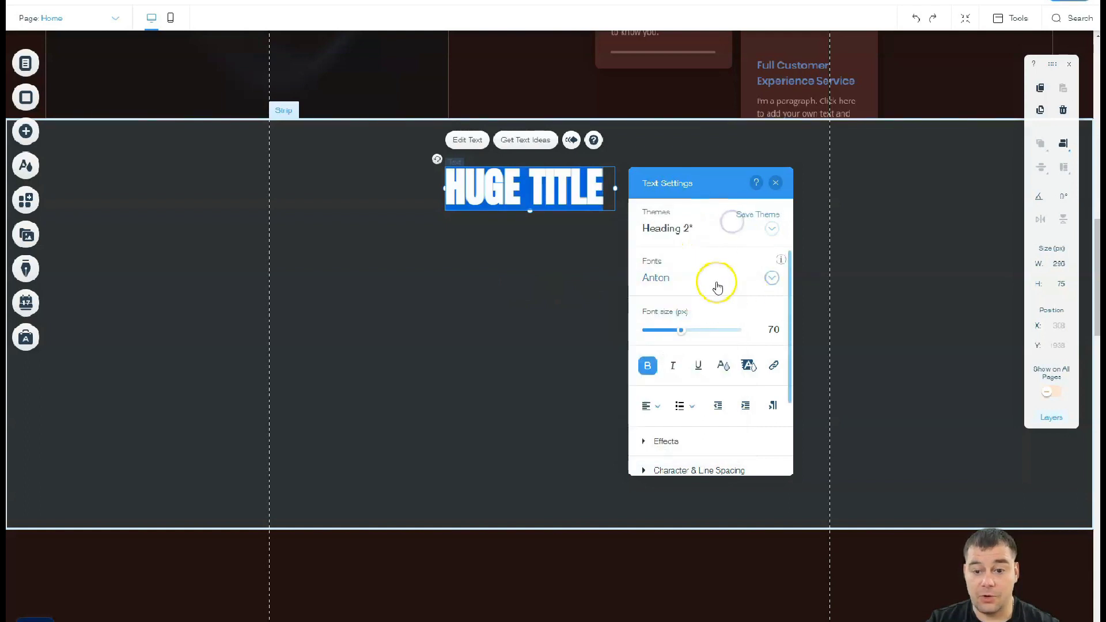
{"action": "left_click_drag", "start_coordinate": [689, 329], "coordinate": [675, 331]}
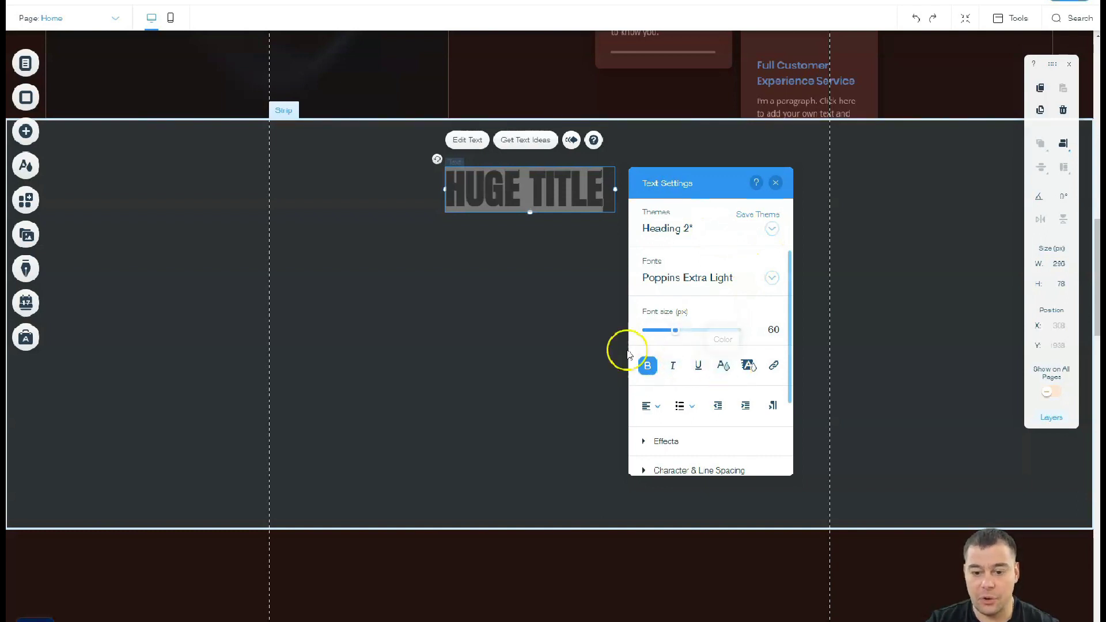
{"action": "left_click", "coordinate": [500, 230]}
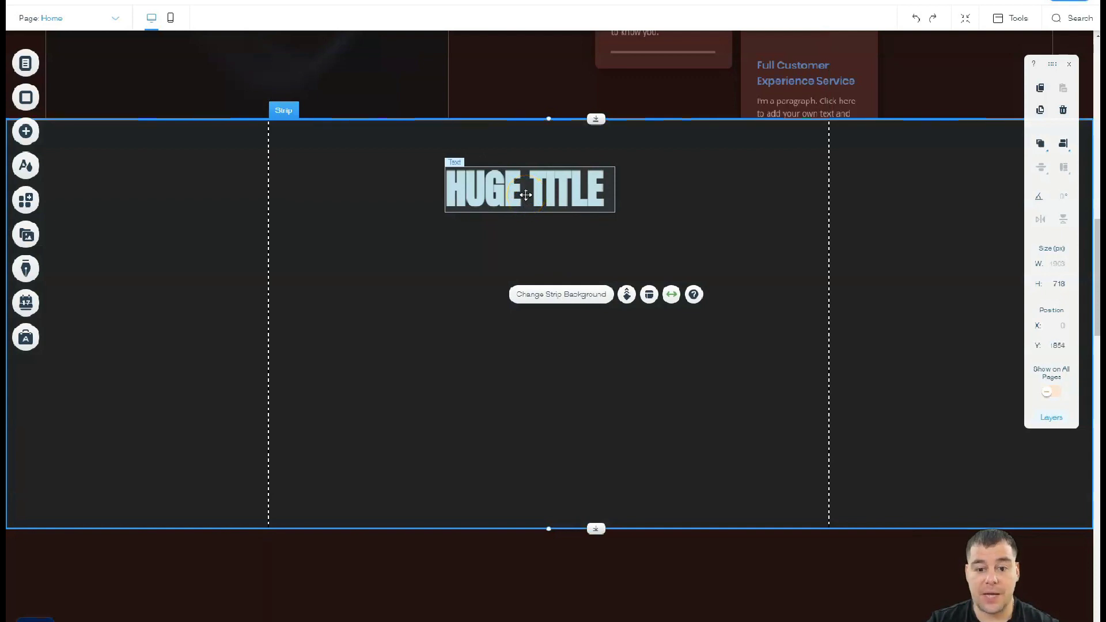
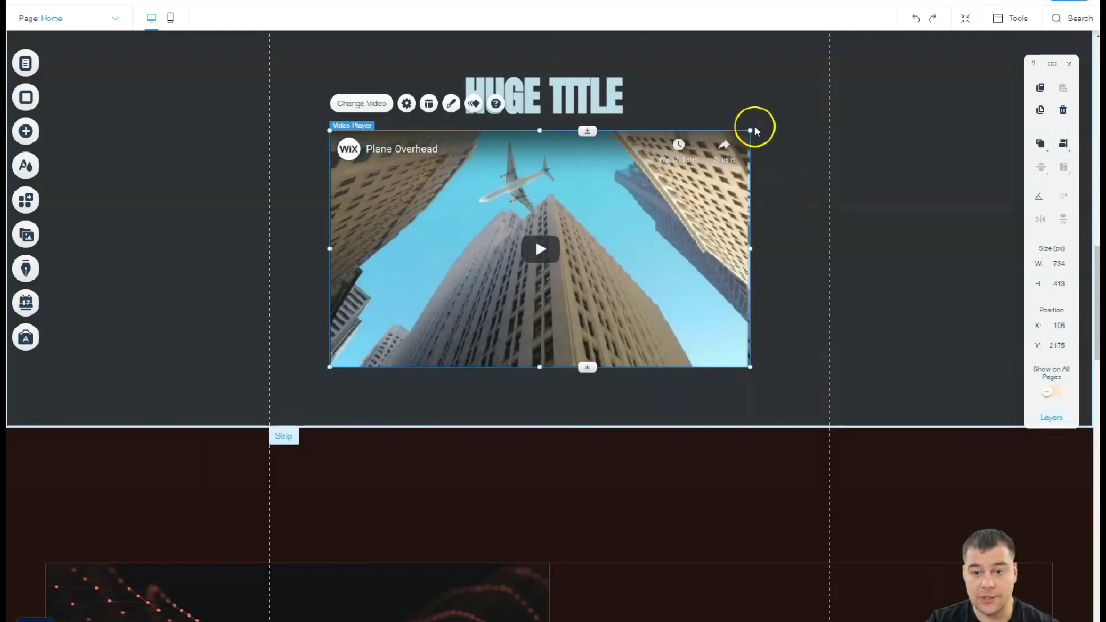
Step: Enlarge the video player to about 783 × 441 px and center it below the HUGE TITLE text at X 98, Y 2198
{"action": "left_click_drag", "start_coordinate": [750, 130], "coordinate": [778, 113]}
{"action": "left_click", "coordinate": [646, 240]}
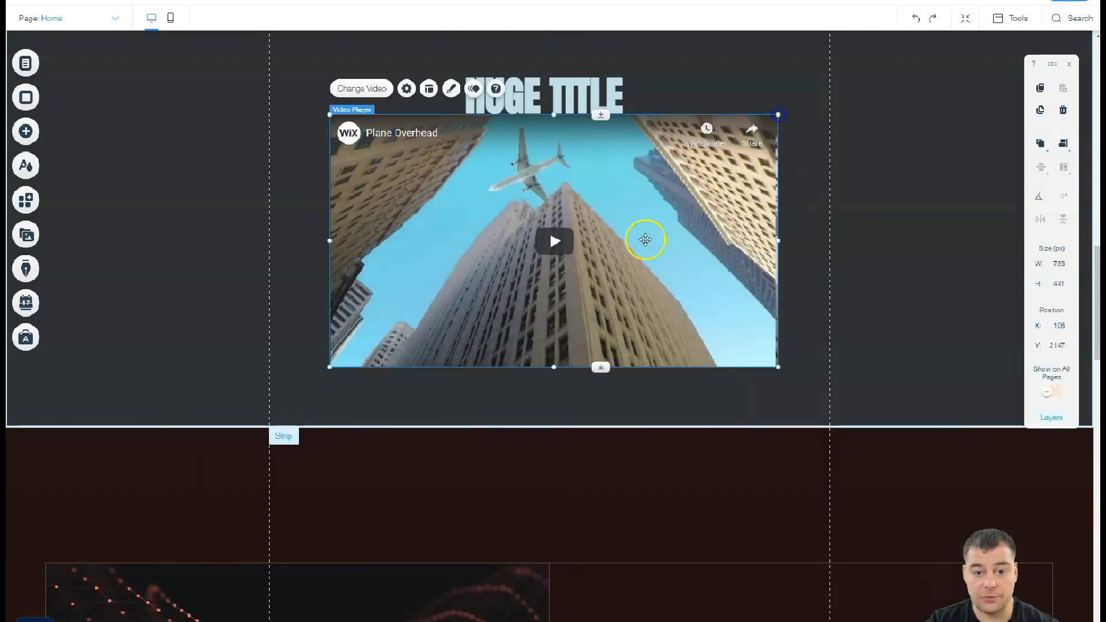
{"action": "left_click_drag", "start_coordinate": [640, 260], "coordinate": [635, 288]}
{"action": "left_click", "coordinate": [548, 418]}
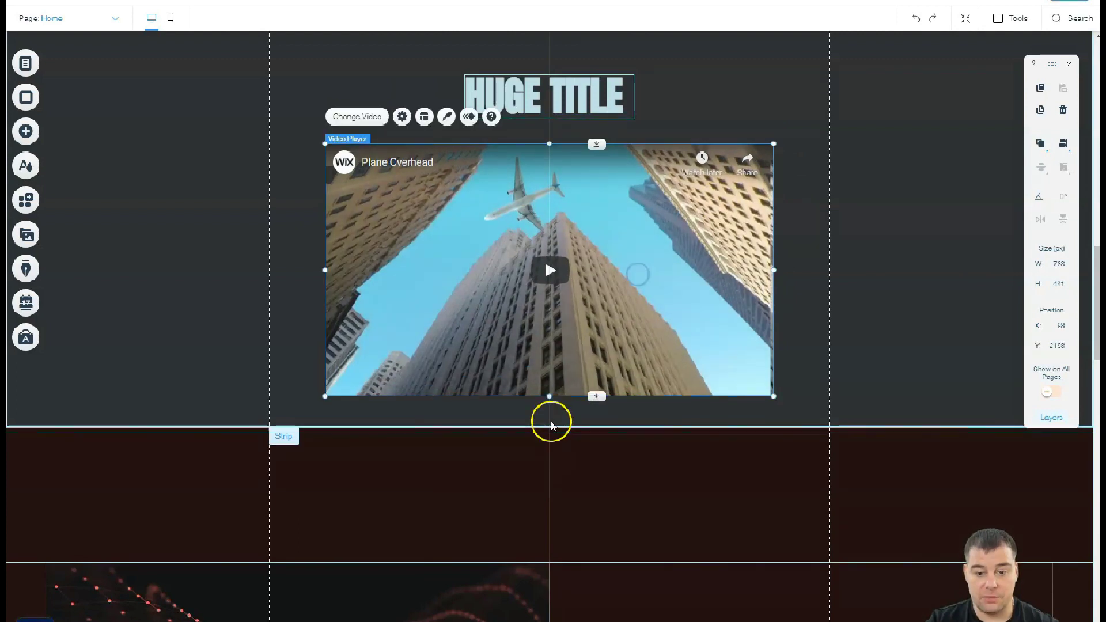
Step: Extend the black strip's height to about 955 px
{"action": "left_click", "coordinate": [600, 425]}
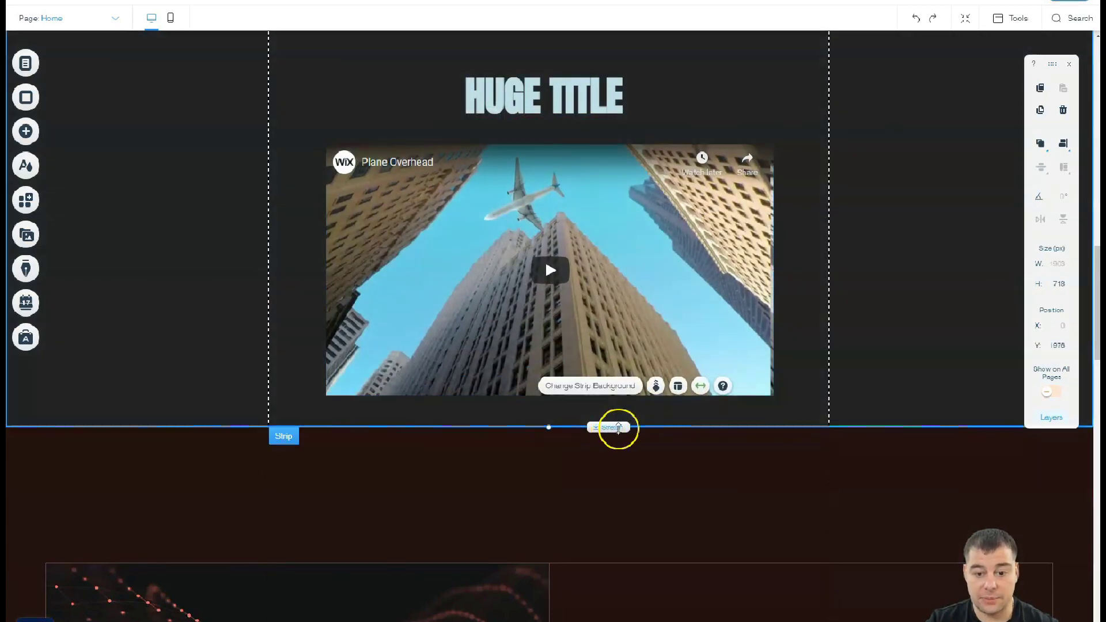
{"action": "left_click_drag", "start_coordinate": [621, 438], "coordinate": [633, 565]}
{"action": "left_click_drag", "start_coordinate": [566, 522], "coordinate": [566, 523]}
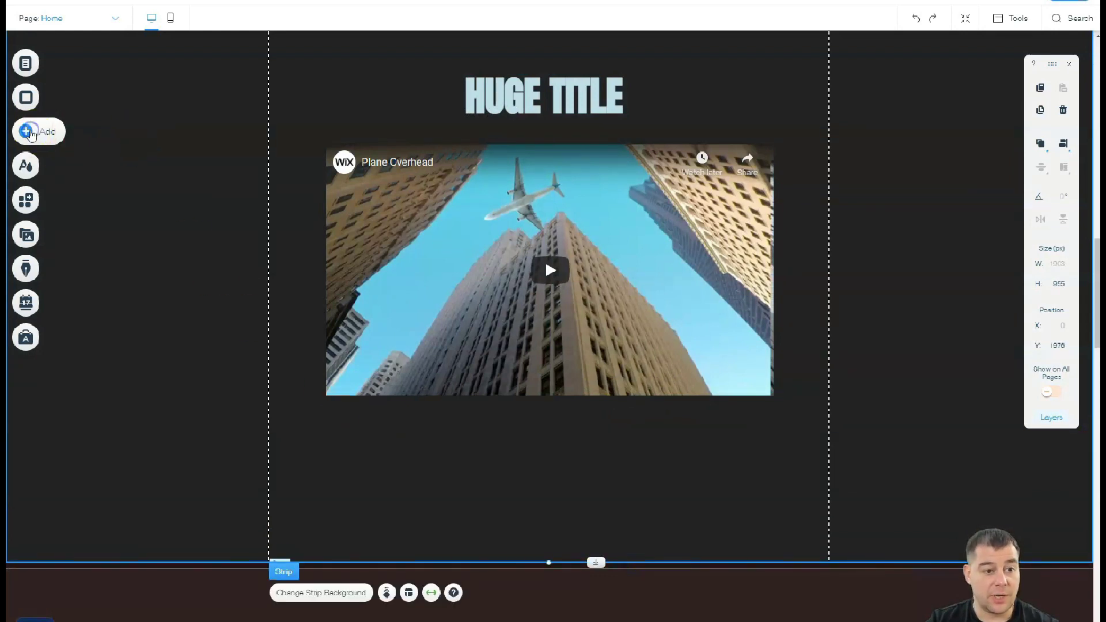
Step: Add a themed button to the black strip, centered below the video player at X 423, Y 2723
{"action": "left_click", "coordinate": [30, 134]}
{"action": "left_click", "coordinate": [65, 106]}
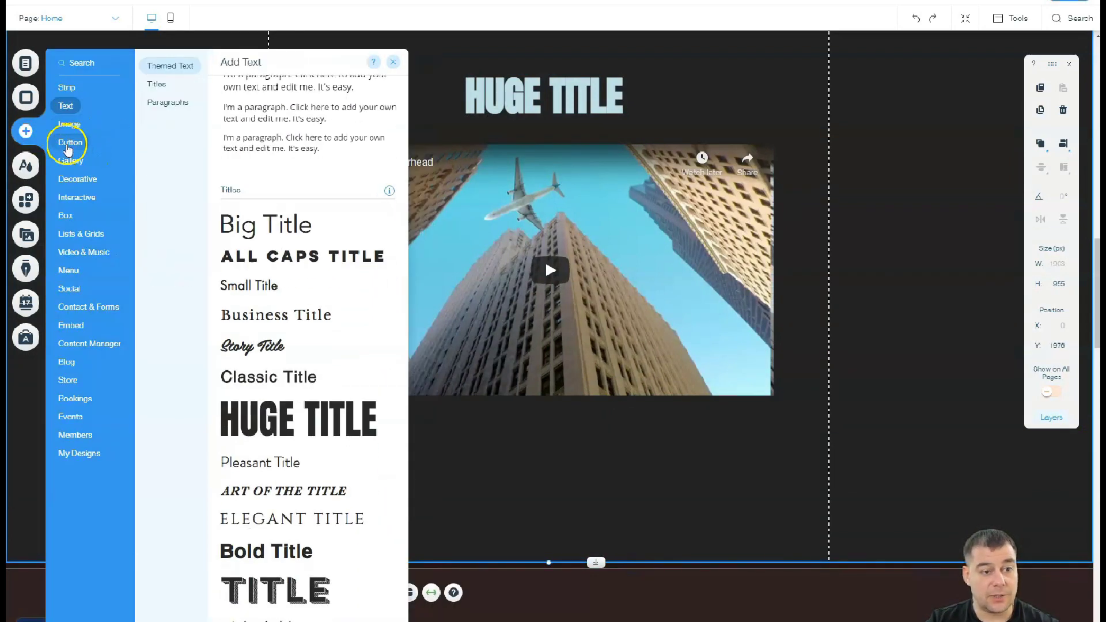
{"action": "left_click", "coordinate": [68, 144]}
{"action": "left_click_drag", "start_coordinate": [277, 135], "coordinate": [547, 459]}
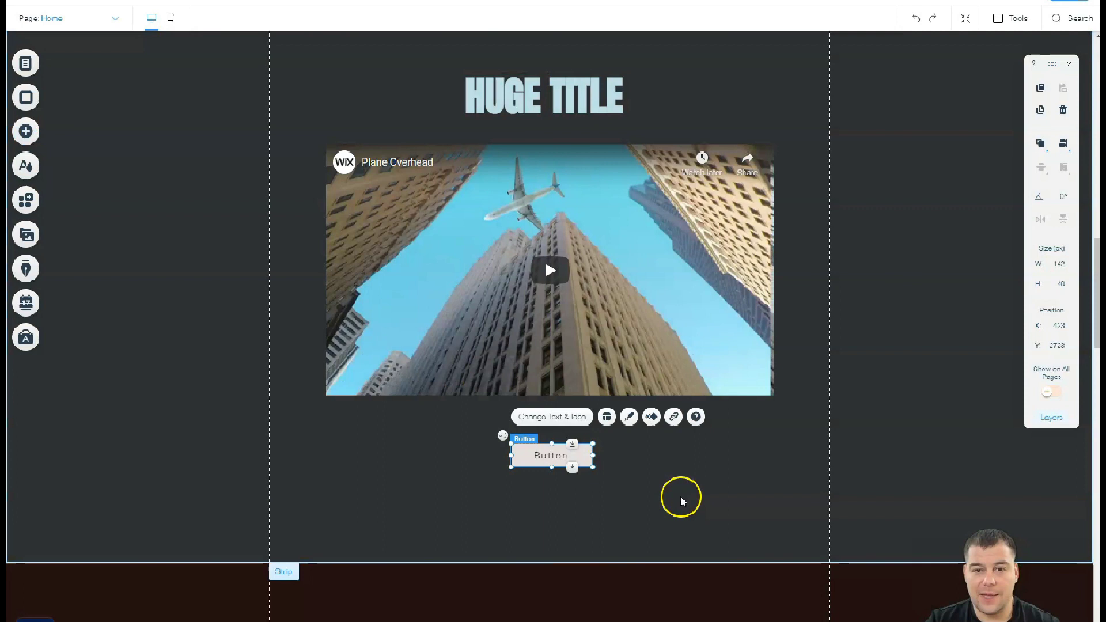
{"action": "left_click", "coordinate": [671, 487]}
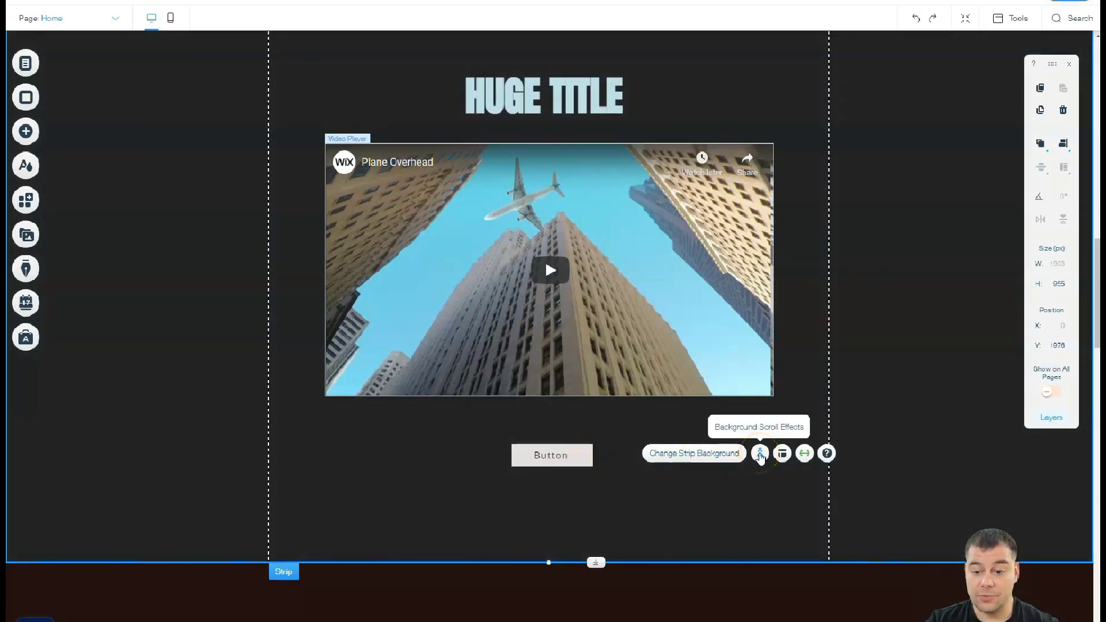
{"action": "left_click", "coordinate": [689, 463]}
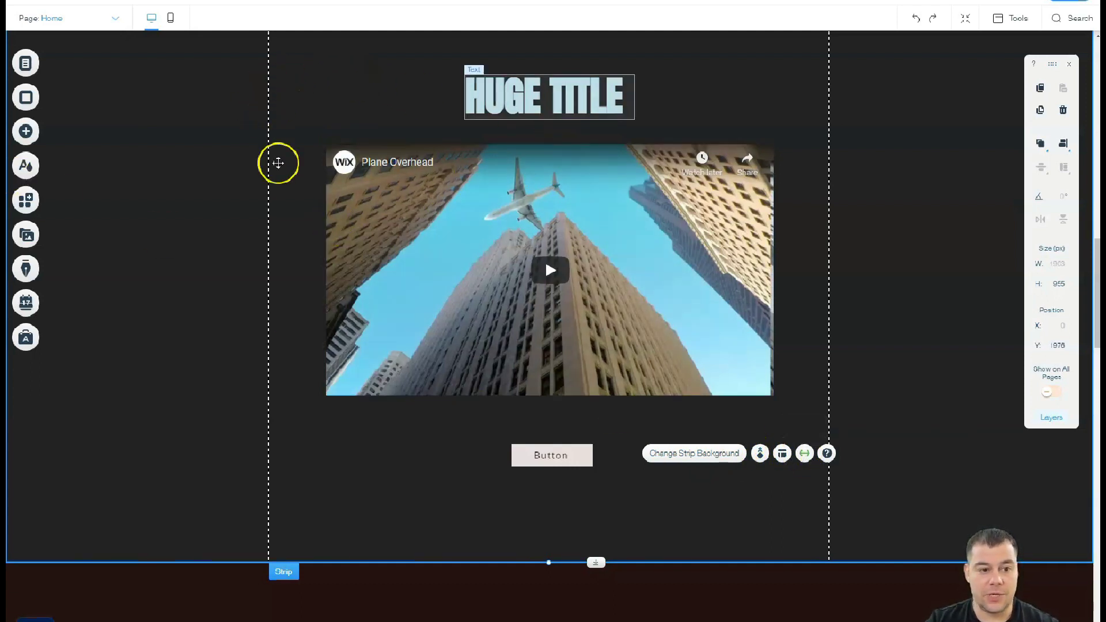
Step: Move the HUGE TITLE text outside the left gridline and back to the center above the video at X 345, Y 2038
{"action": "left_click_drag", "start_coordinate": [548, 101], "coordinate": [170, 122]}
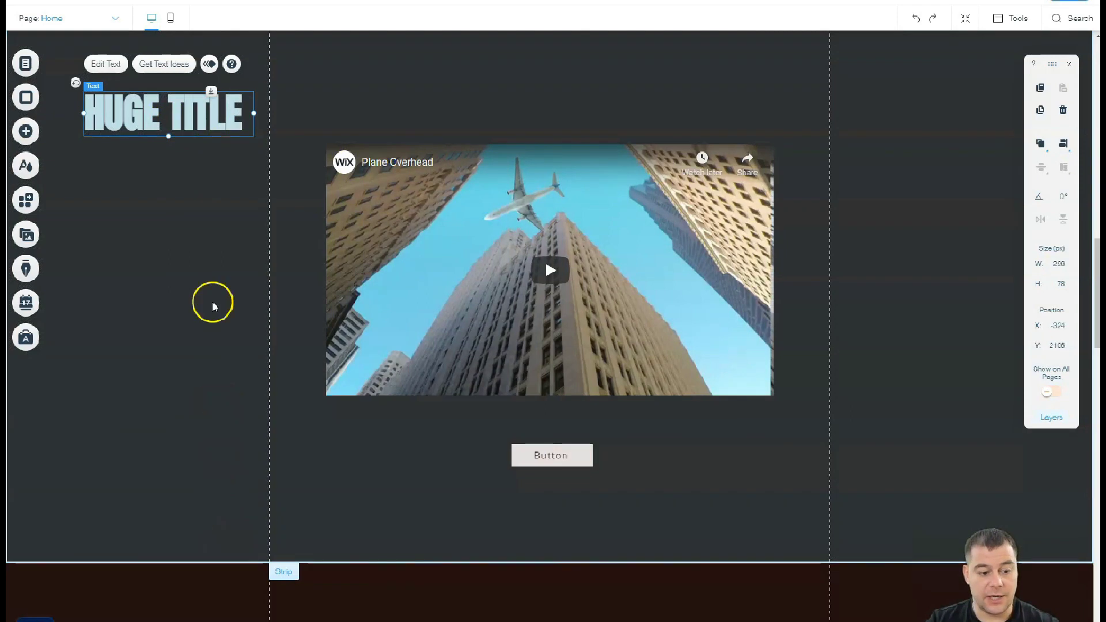
{"action": "left_click_drag", "start_coordinate": [168, 118], "coordinate": [197, 126]}
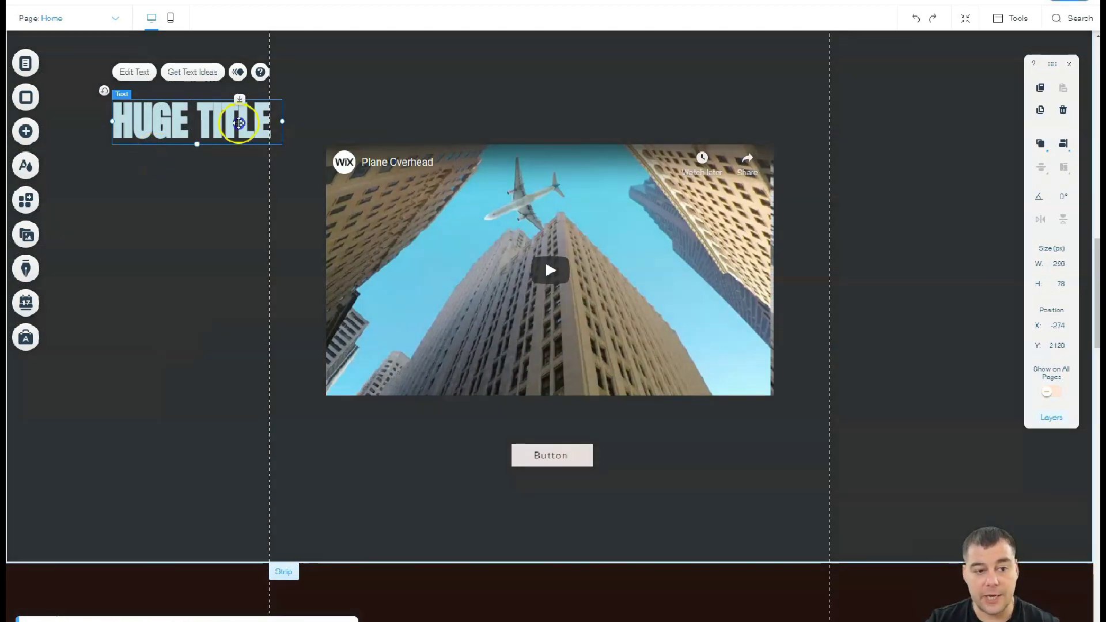
{"action": "left_click_drag", "start_coordinate": [192, 125], "coordinate": [548, 78]}
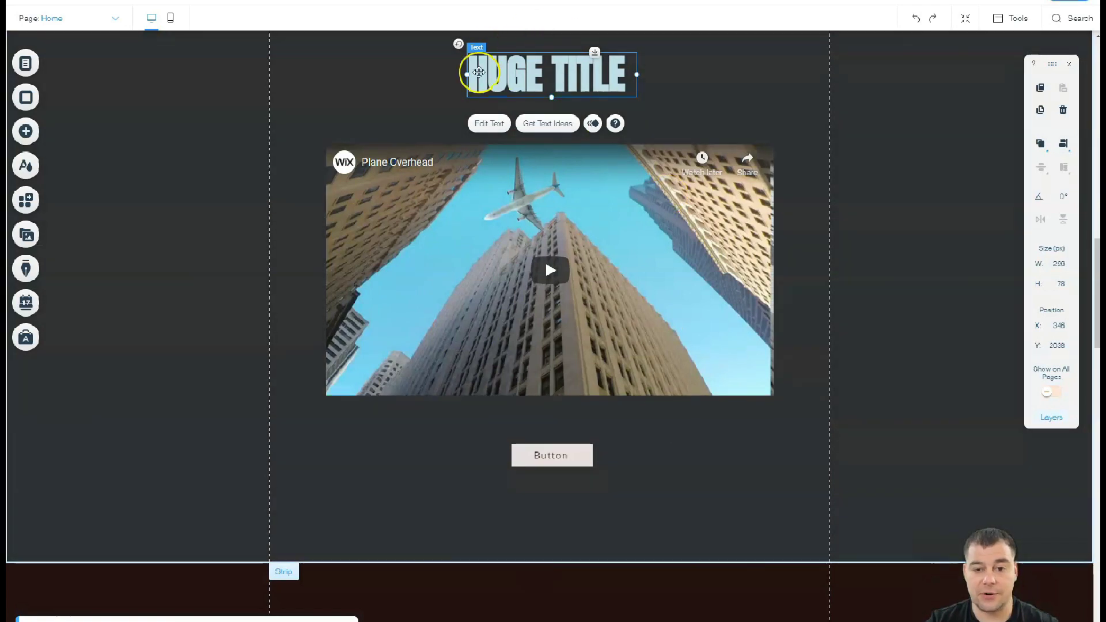
Step: Look through the Home page from the new black strip down to the footer, including the numbers and partners sections
{"action": "scroll", "coordinate": [559, 310], "scroll_direction": "down", "scroll_amount": 3}
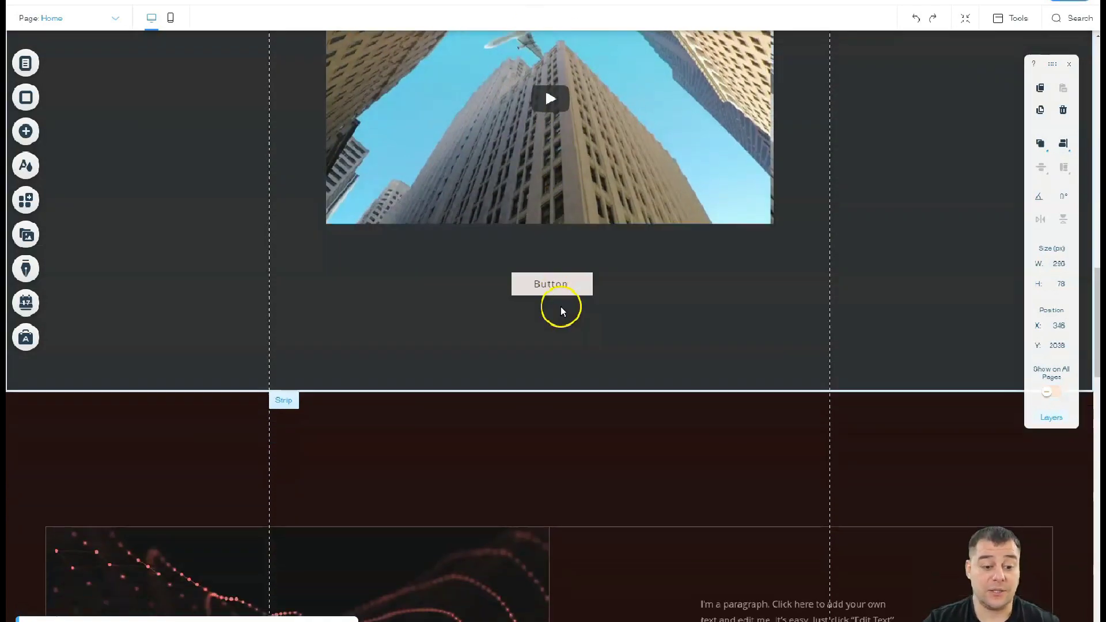
{"action": "scroll", "coordinate": [561, 310], "scroll_direction": "down", "scroll_amount": 1}
{"action": "scroll", "coordinate": [559, 306], "scroll_direction": "up", "scroll_amount": 1}
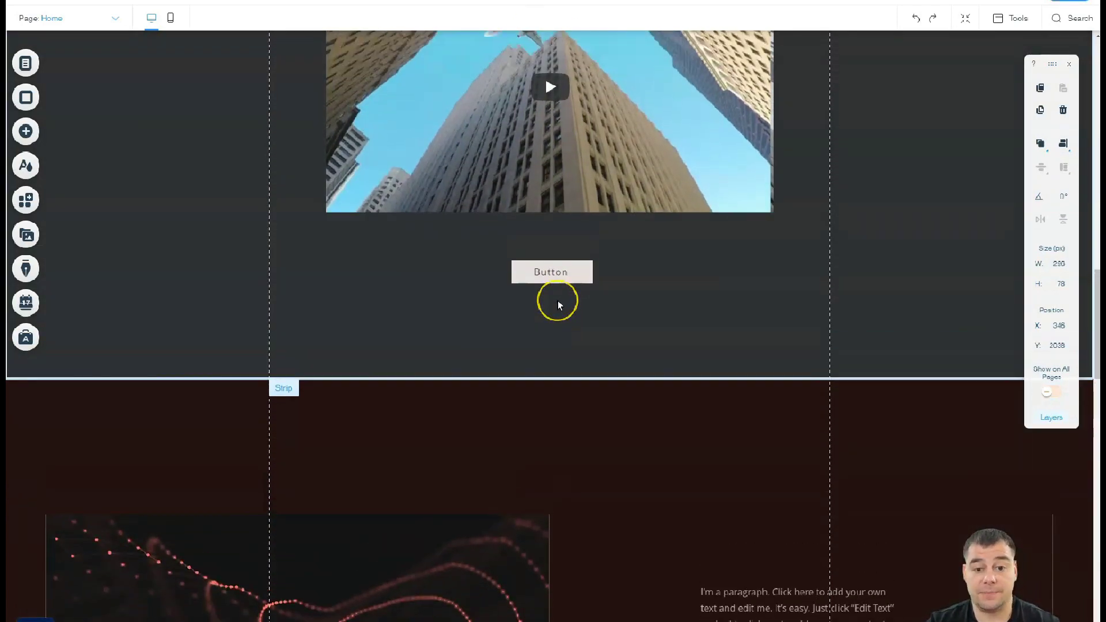
{"action": "scroll", "coordinate": [557, 306], "scroll_direction": "up", "scroll_amount": 4}
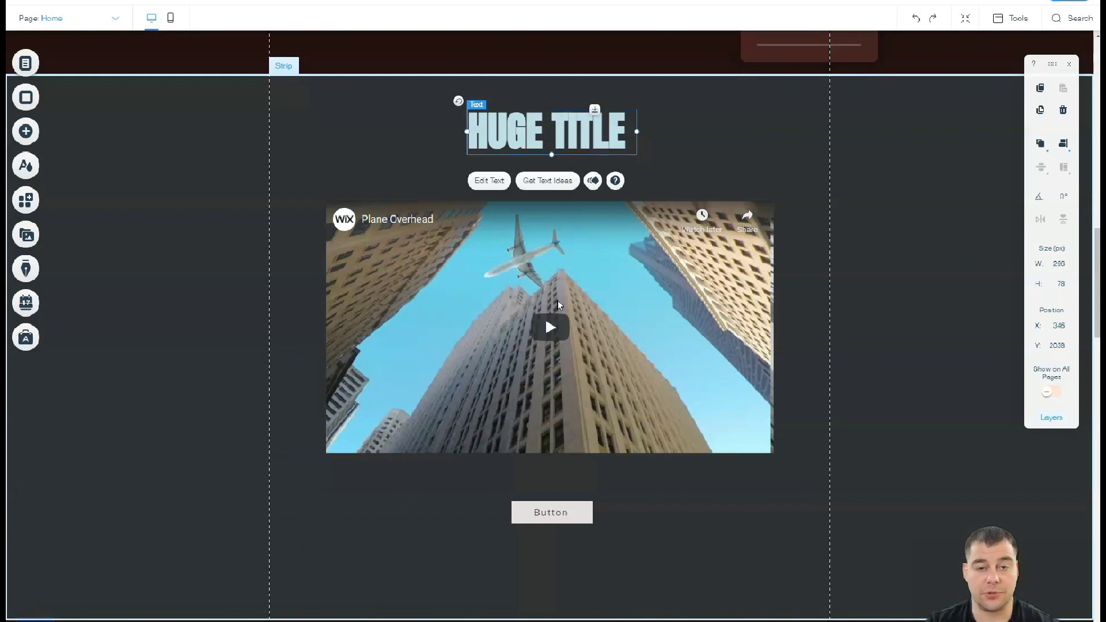
{"action": "left_click", "coordinate": [547, 308]}
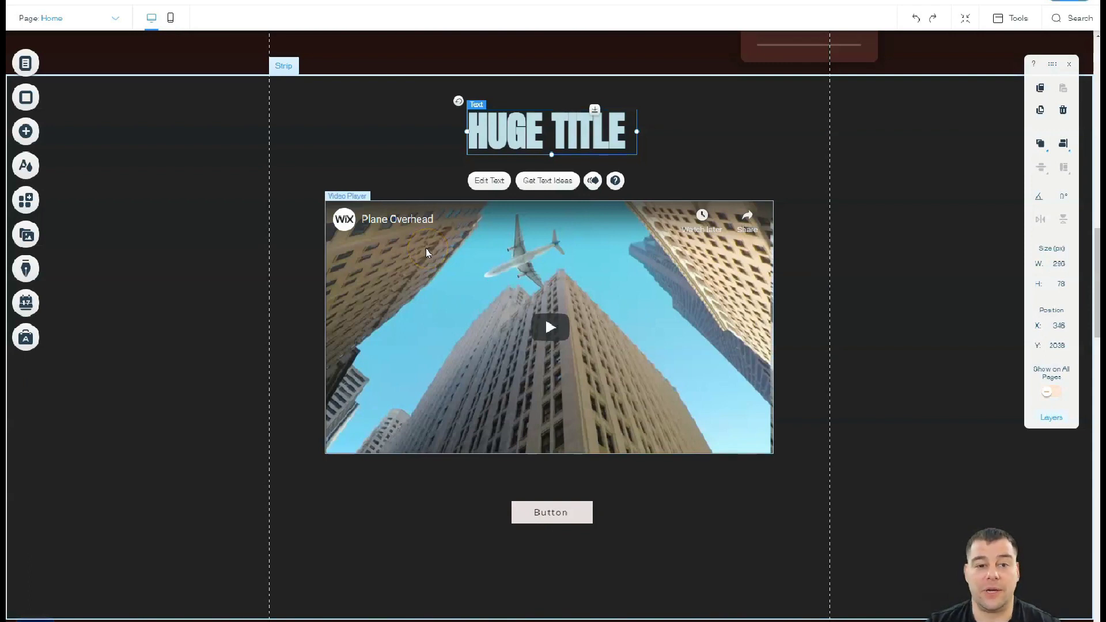
{"action": "left_click", "coordinate": [438, 185]}
{"action": "left_click", "coordinate": [388, 120]}
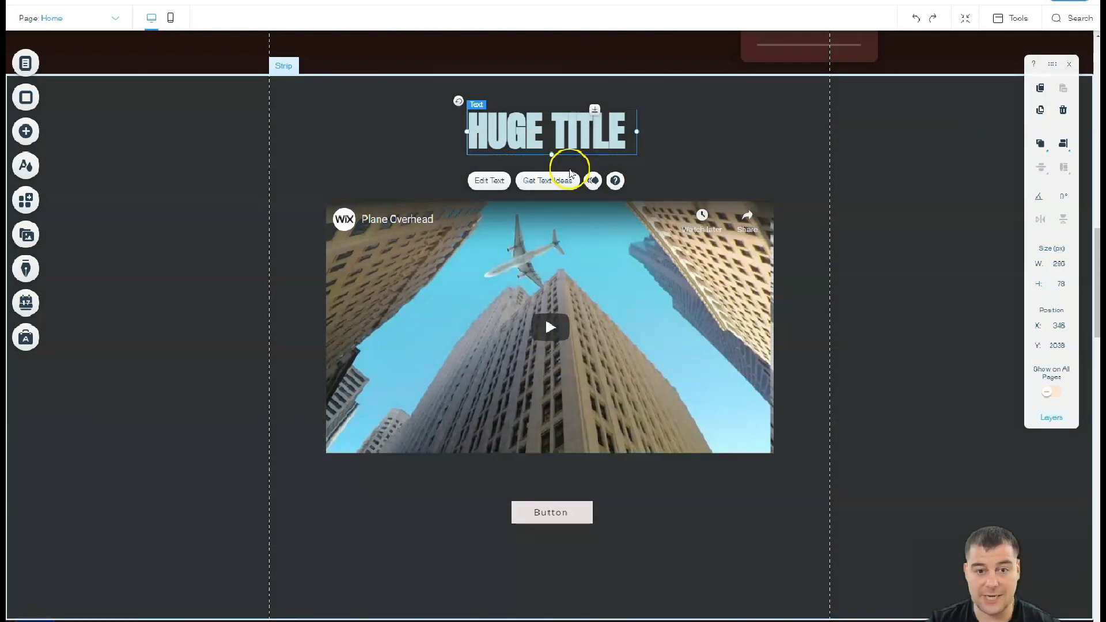
{"action": "scroll", "coordinate": [592, 420], "scroll_direction": "down", "scroll_amount": 7}
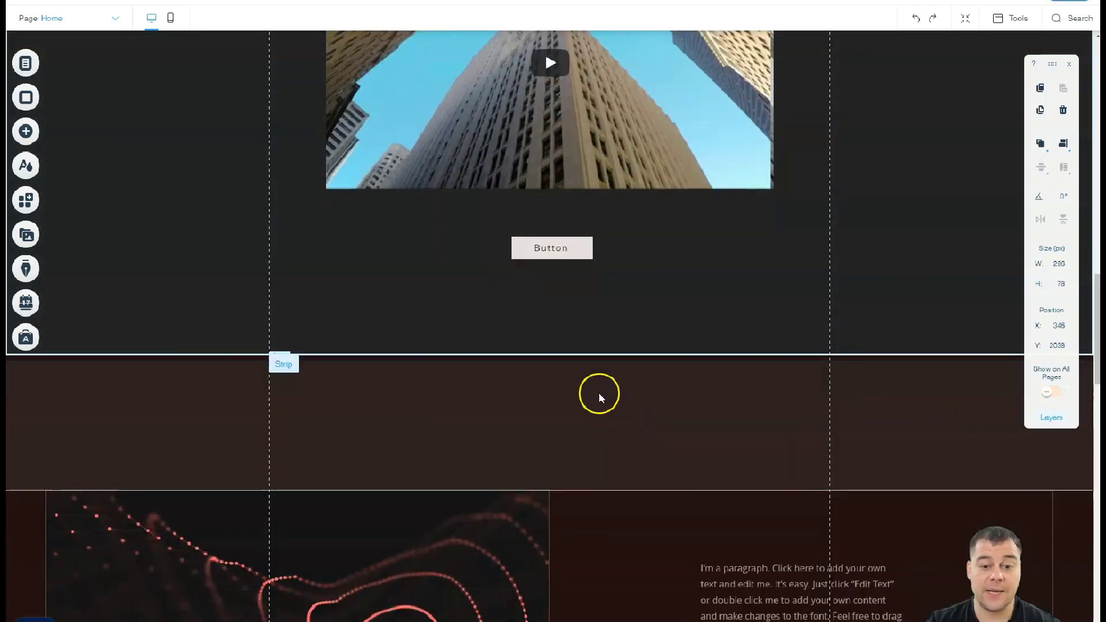
{"action": "scroll", "coordinate": [580, 372], "scroll_direction": "down", "scroll_amount": 2}
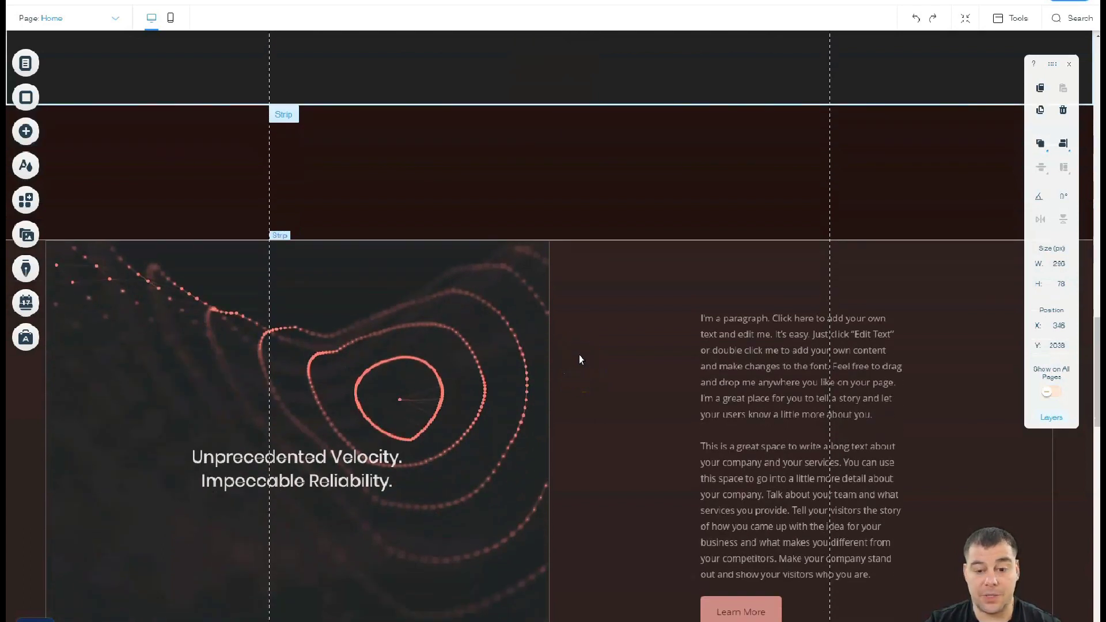
{"action": "scroll", "coordinate": [580, 358], "scroll_direction": "down", "scroll_amount": 7}
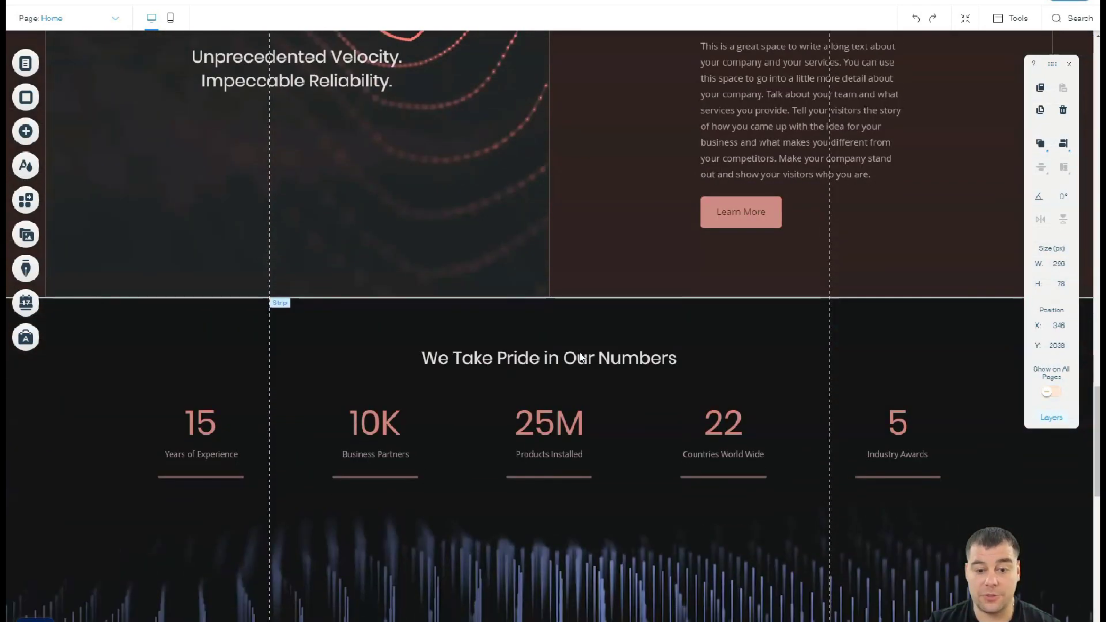
{"action": "scroll", "coordinate": [581, 358], "scroll_direction": "down", "scroll_amount": 2}
{"action": "left_click", "coordinate": [576, 349]}
{"action": "left_click", "coordinate": [486, 256]}
{"action": "left_click", "coordinate": [524, 331]}
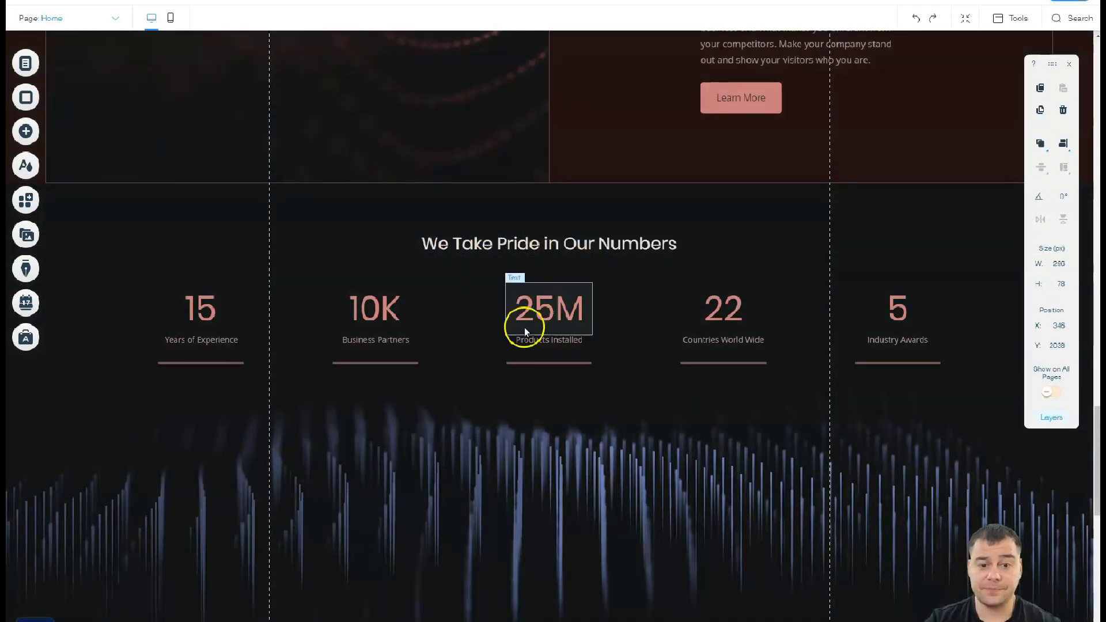
{"action": "left_click", "coordinate": [569, 434]}
{"action": "scroll", "coordinate": [569, 433], "scroll_direction": "down", "scroll_amount": 7}
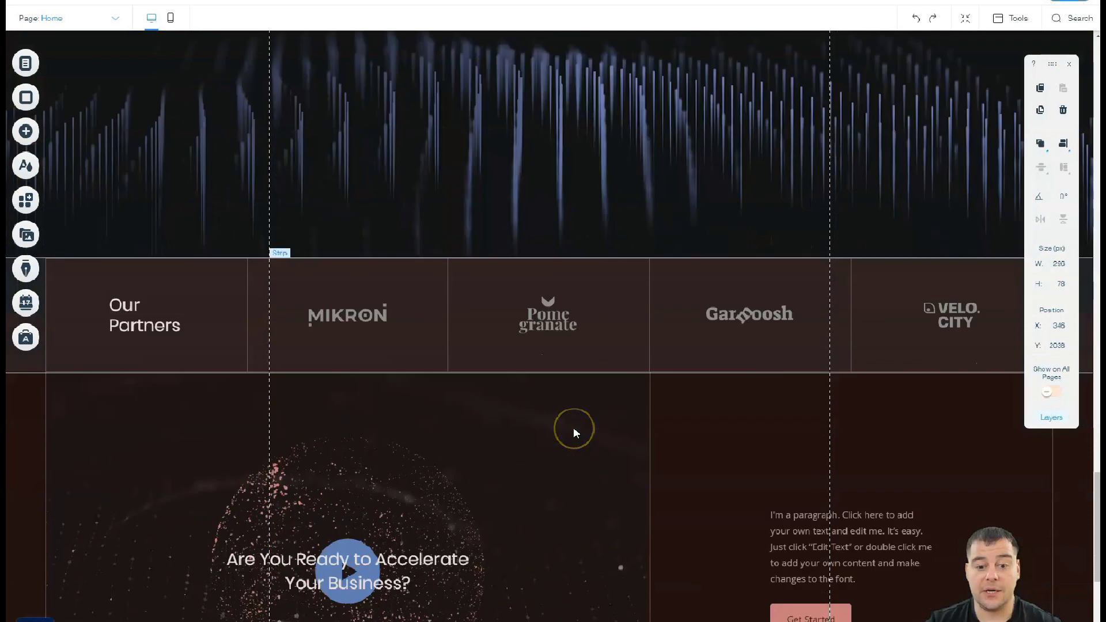
{"action": "scroll", "coordinate": [574, 431], "scroll_direction": "down", "scroll_amount": 8}
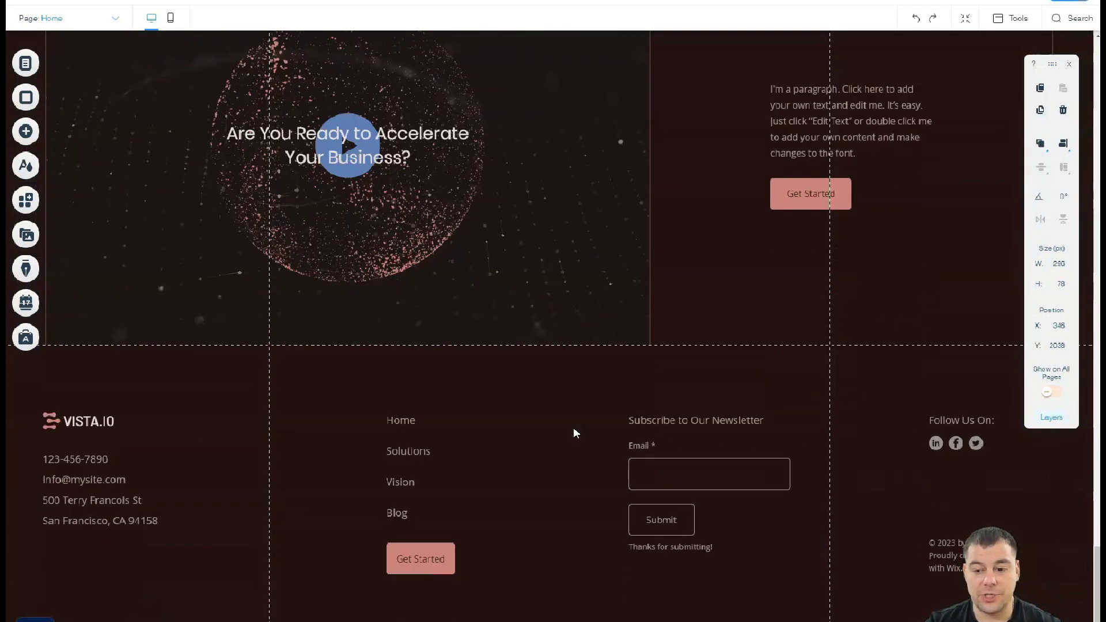
{"action": "left_click", "coordinate": [586, 385]}
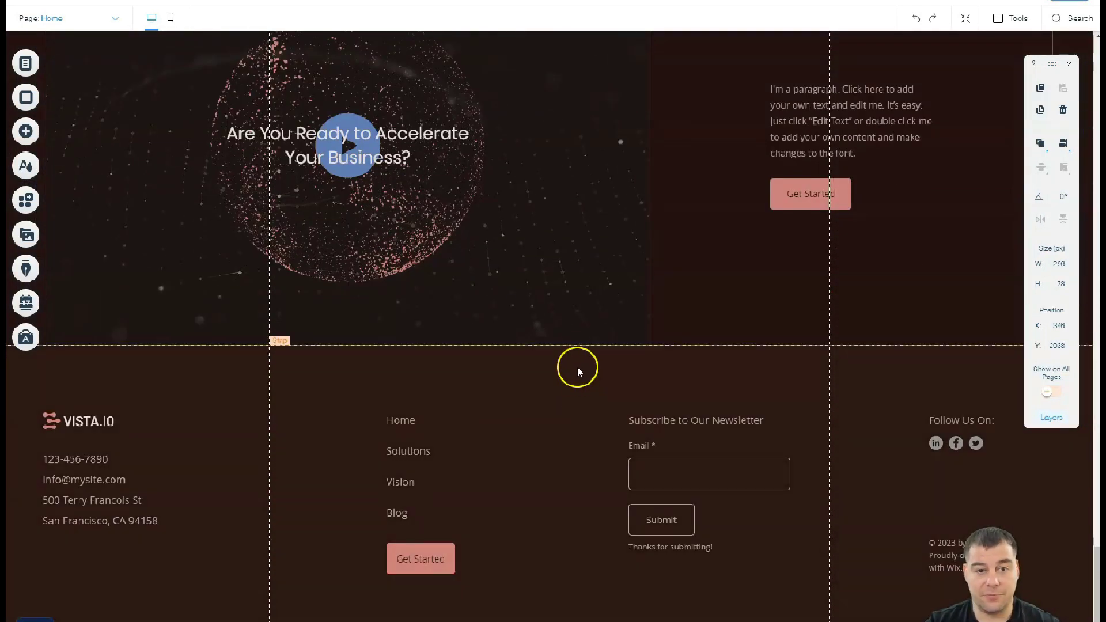
{"action": "scroll", "coordinate": [575, 350], "scroll_direction": "up", "scroll_amount": 10}
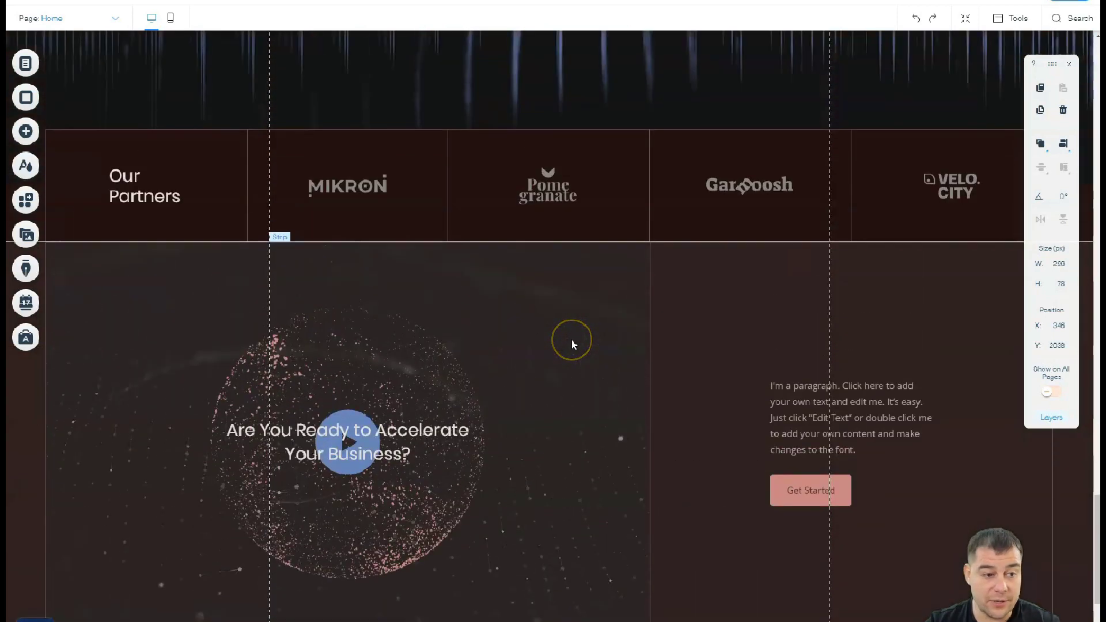
{"action": "scroll", "coordinate": [573, 345], "scroll_direction": "up", "scroll_amount": 16}
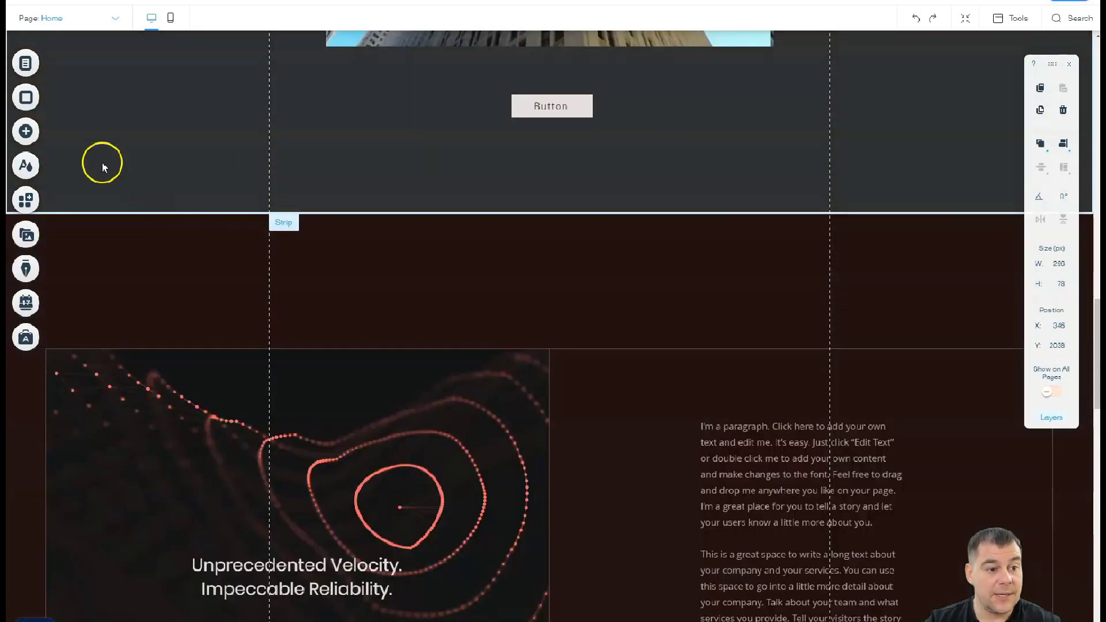
Step: Browse the categories of elements that can be added, including Decorative, Social, Content Manager, Events and the Store's related apps
{"action": "left_click", "coordinate": [27, 132]}
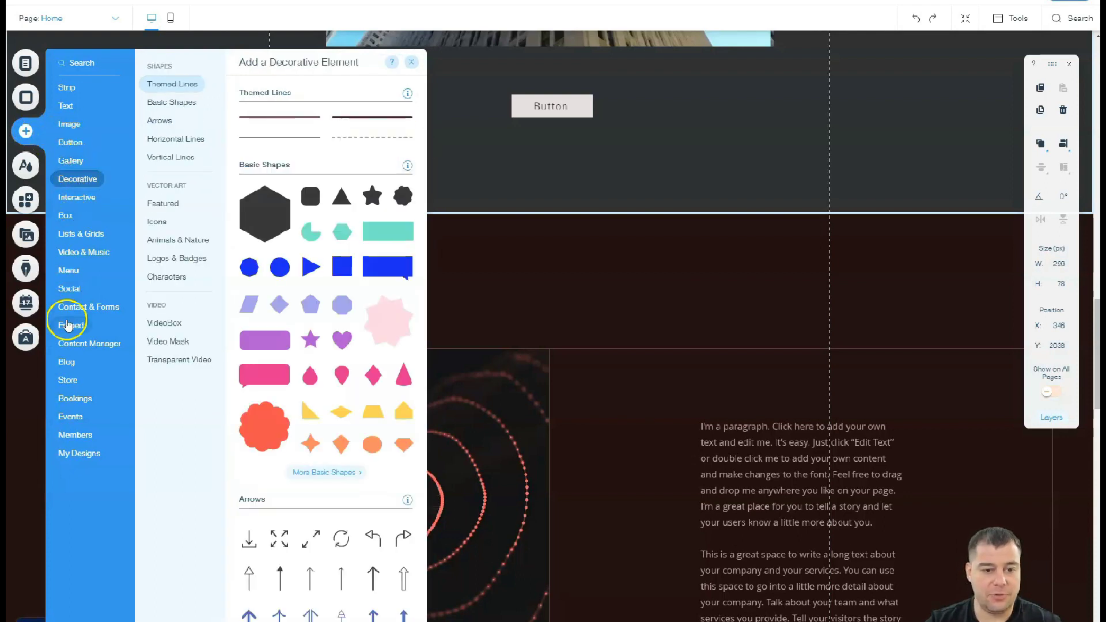
{"action": "mouse_move", "coordinate": [67, 326]}
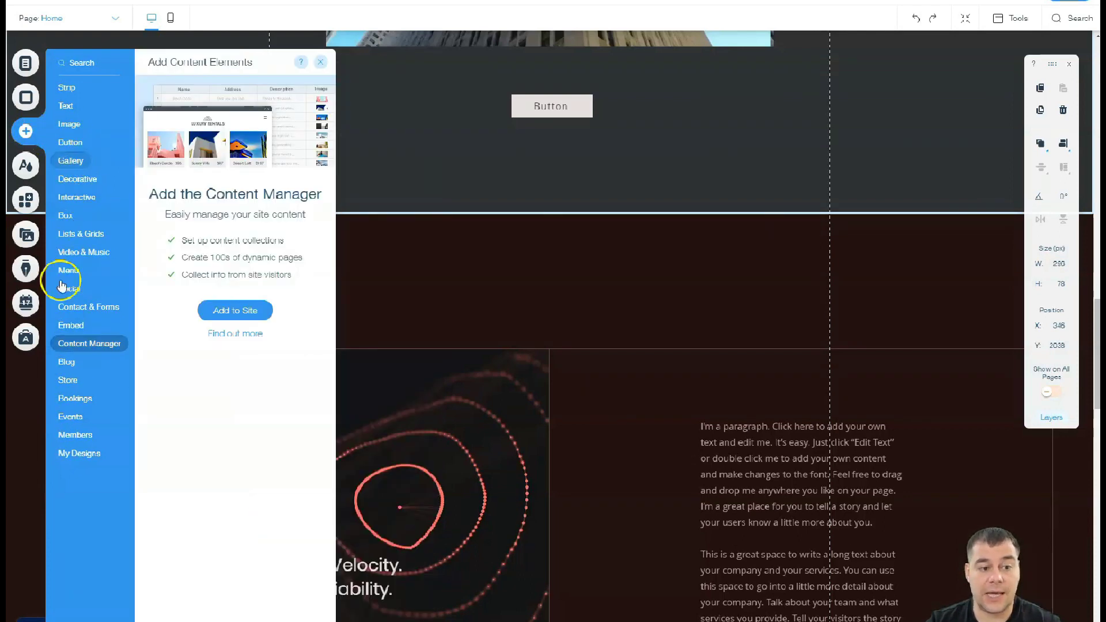
{"action": "mouse_move", "coordinate": [78, 435]}
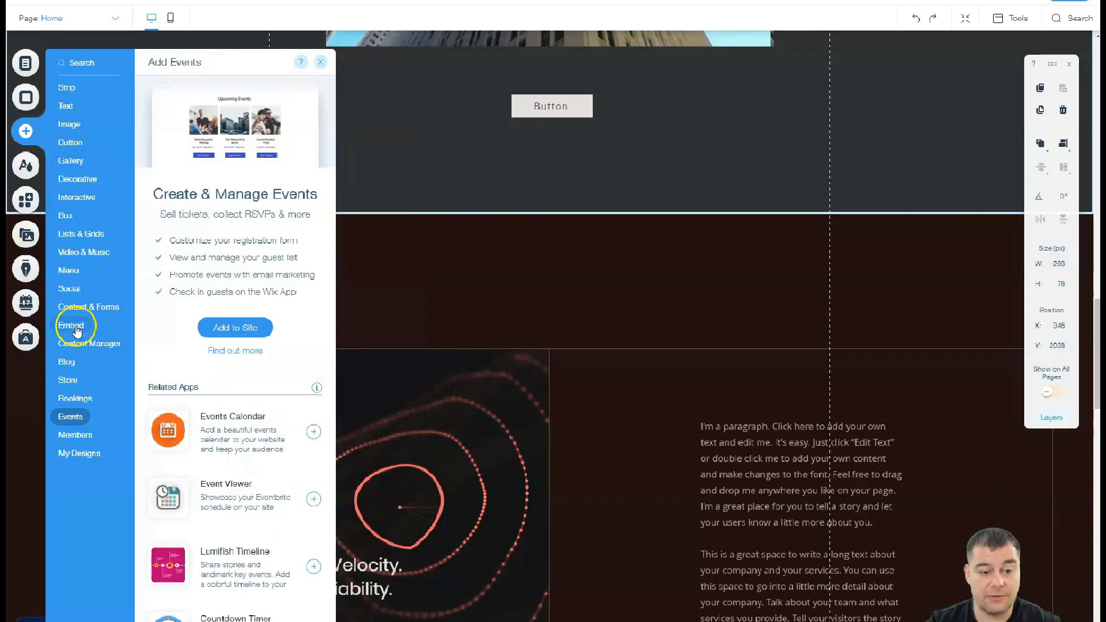
{"action": "left_click", "coordinate": [77, 310]}
{"action": "left_click", "coordinate": [73, 295]}
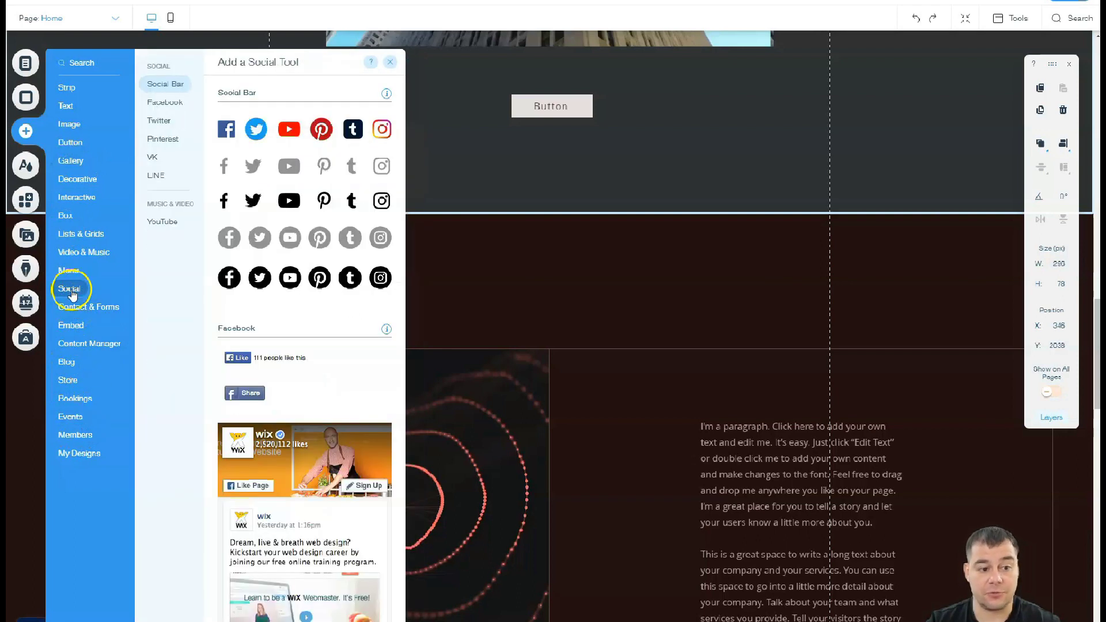
{"action": "left_click", "coordinate": [68, 346]}
{"action": "left_click", "coordinate": [67, 364]}
{"action": "left_click", "coordinate": [68, 382]}
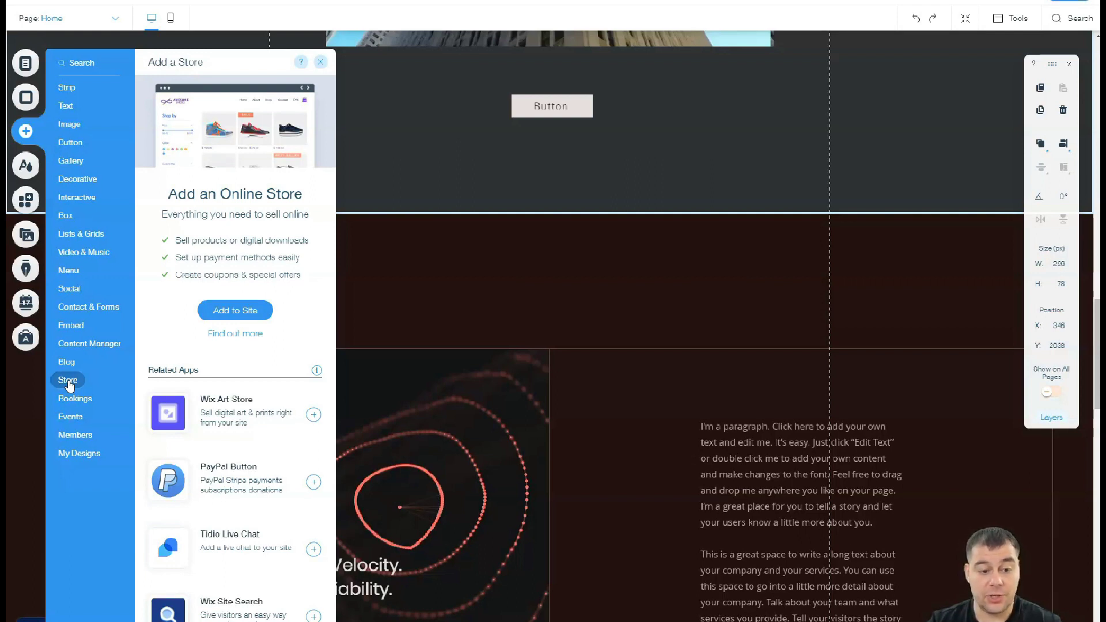
{"action": "scroll", "coordinate": [246, 461], "scroll_direction": "down", "scroll_amount": 3}
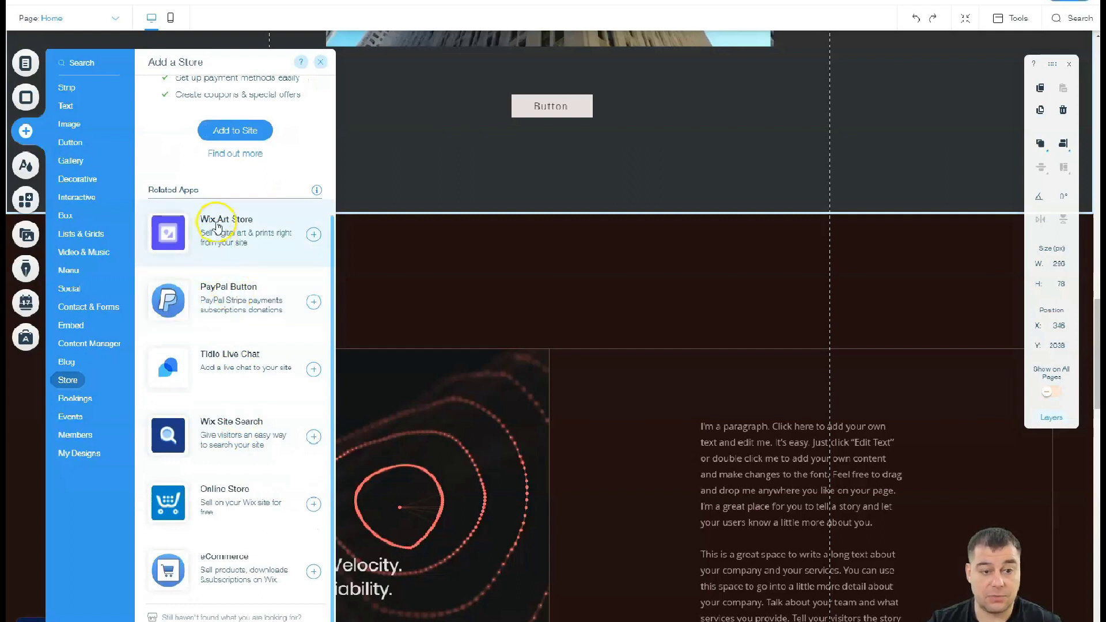
{"action": "left_click", "coordinate": [321, 61]}
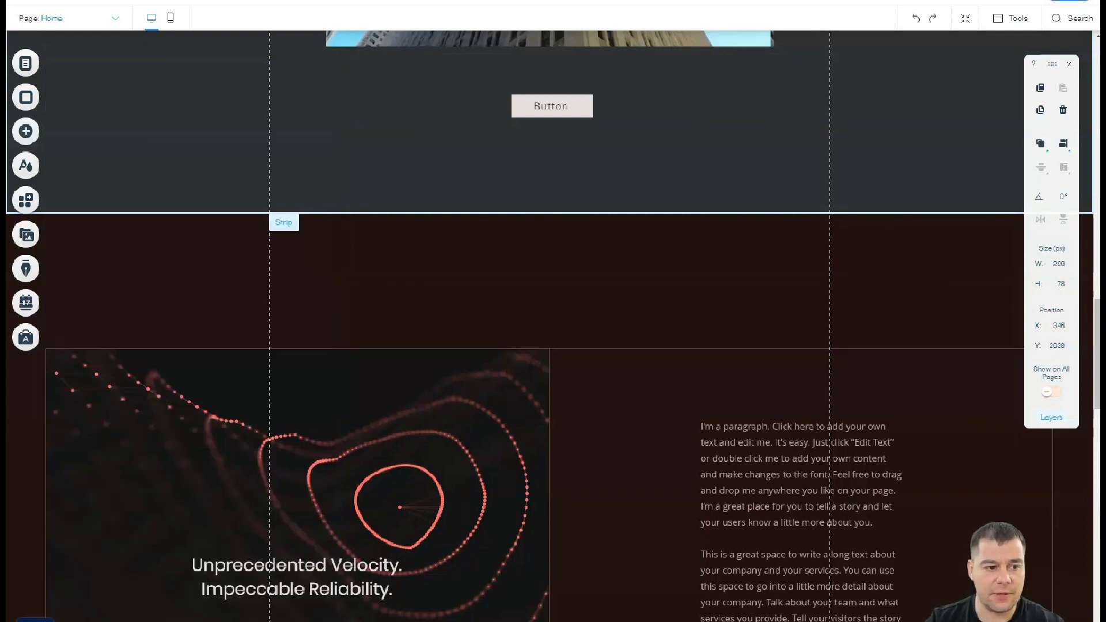
Step: Open the Wix App Market and browse the apps in the Marketing category
{"action": "left_click", "coordinate": [27, 201]}
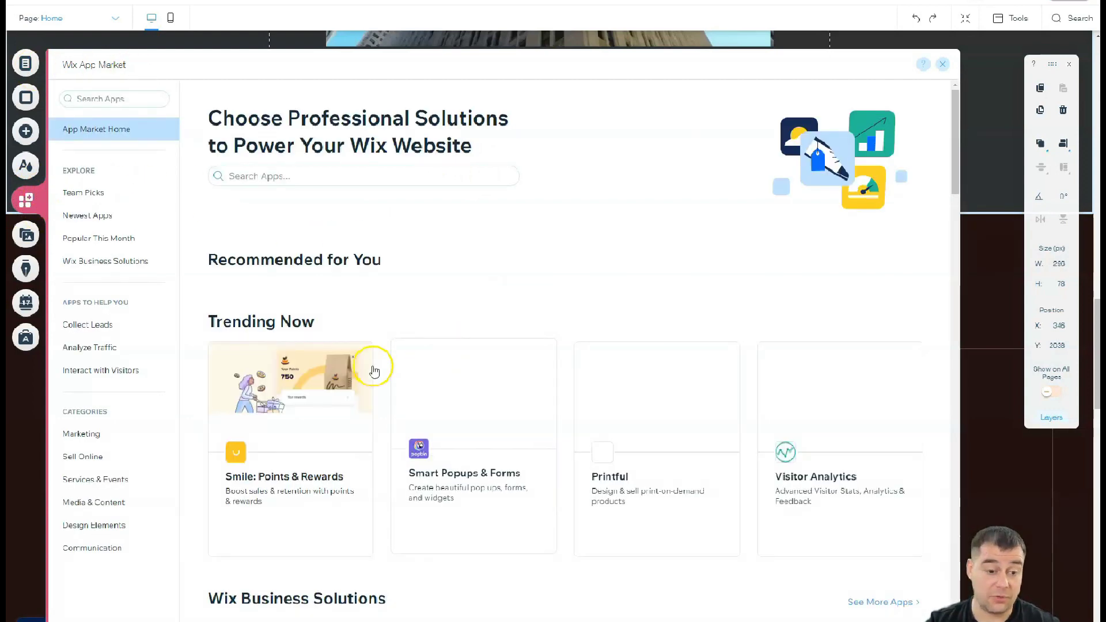
{"action": "left_click", "coordinate": [86, 439]}
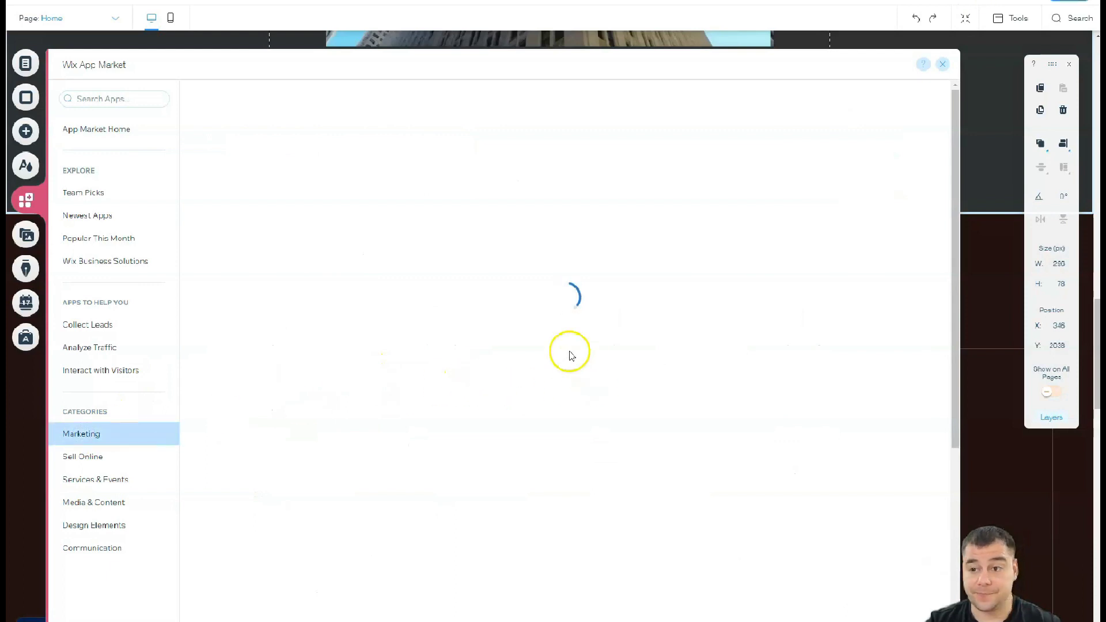
{"action": "scroll", "coordinate": [569, 355], "scroll_direction": "down", "scroll_amount": 2}
{"action": "scroll", "coordinate": [571, 356], "scroll_direction": "down", "scroll_amount": 1}
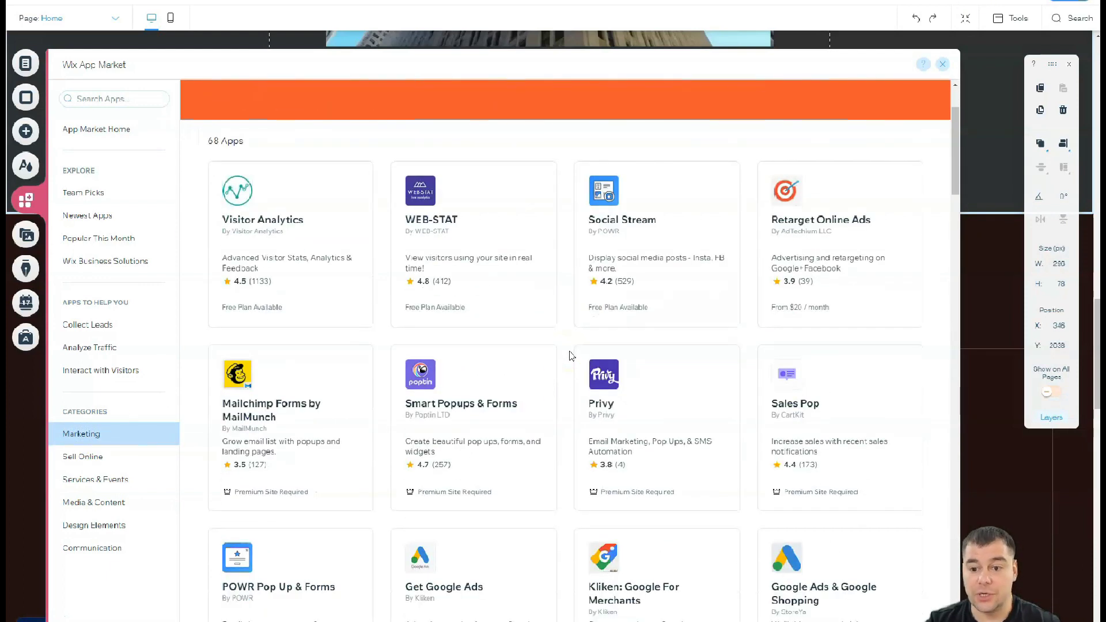
{"action": "scroll", "coordinate": [569, 356], "scroll_direction": "down", "scroll_amount": 5}
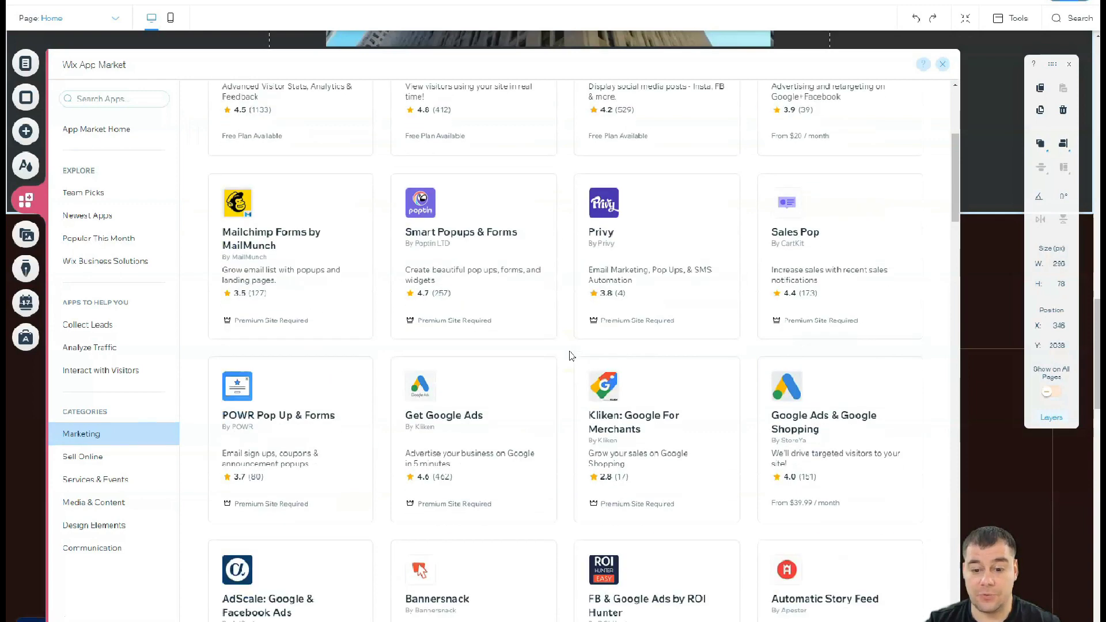
{"action": "scroll", "coordinate": [570, 355], "scroll_direction": "down", "scroll_amount": 9}
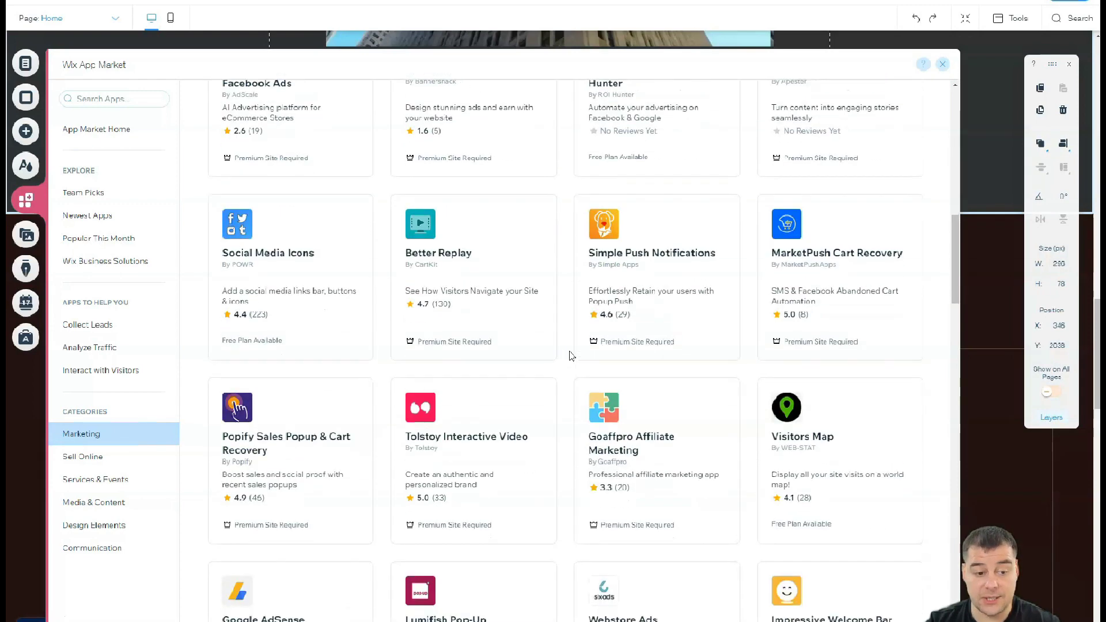
Step: Look through the remaining Marketing apps and the Sell Online category, including Wix Stores and dropshipping apps, and leave the App Market
{"action": "scroll", "coordinate": [570, 356], "scroll_direction": "down", "scroll_amount": 7}
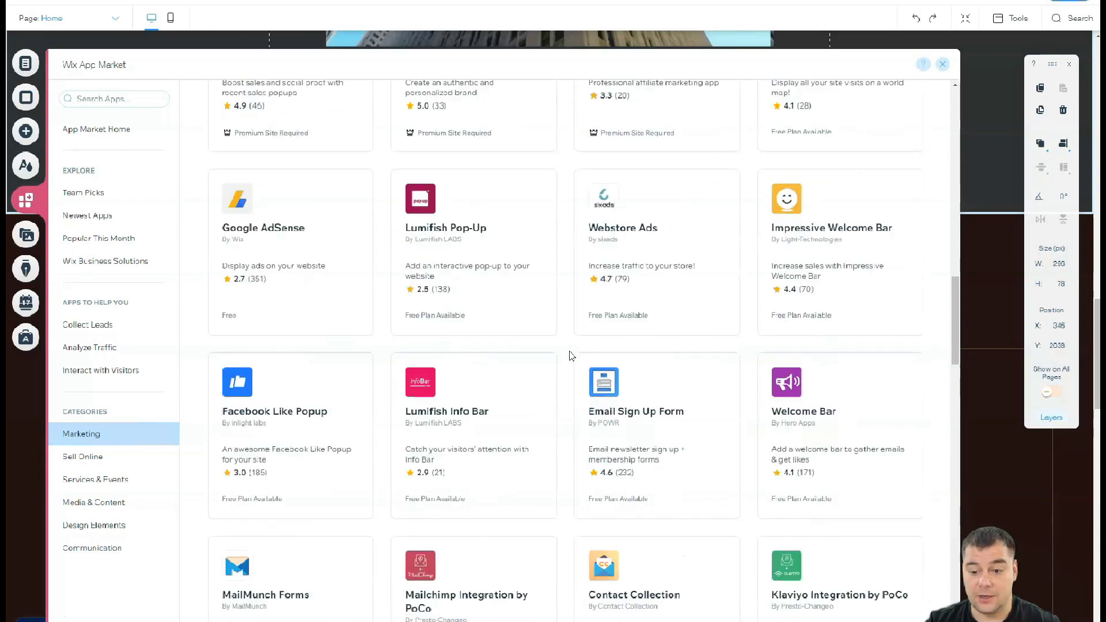
{"action": "scroll", "coordinate": [570, 355], "scroll_direction": "up", "scroll_amount": 2}
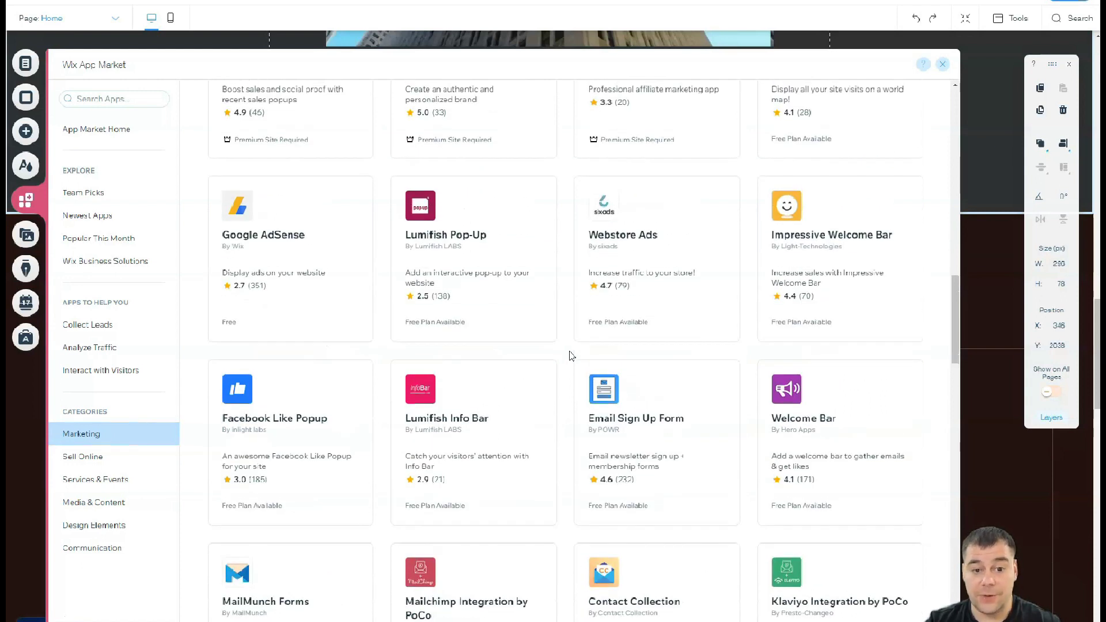
{"action": "scroll", "coordinate": [570, 355], "scroll_direction": "down", "scroll_amount": 3}
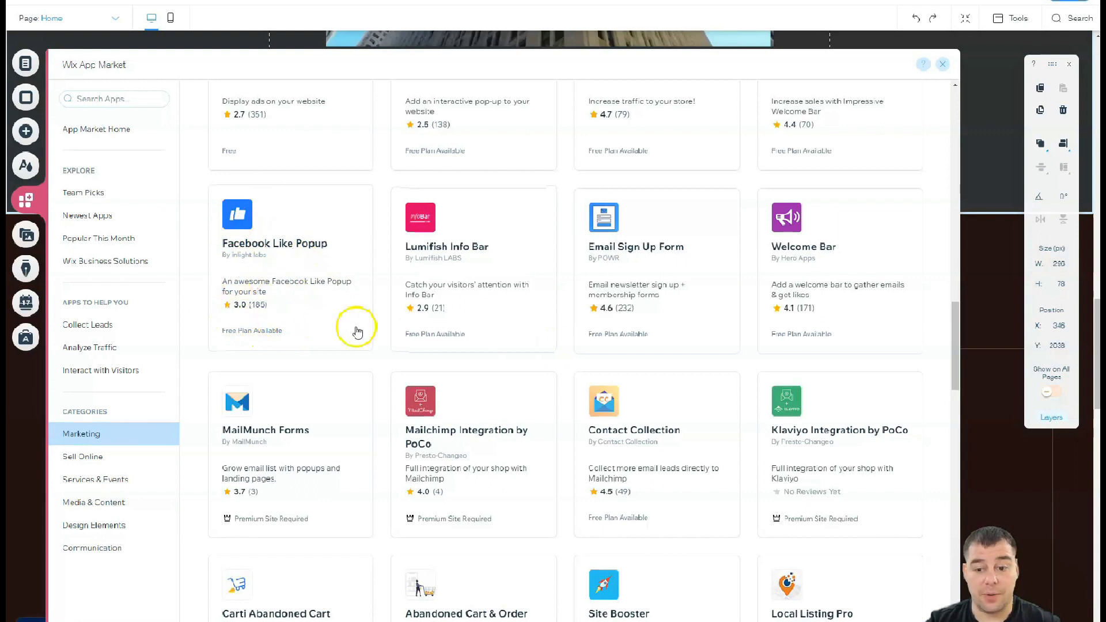
{"action": "scroll", "coordinate": [368, 323], "scroll_direction": "down", "scroll_amount": 10}
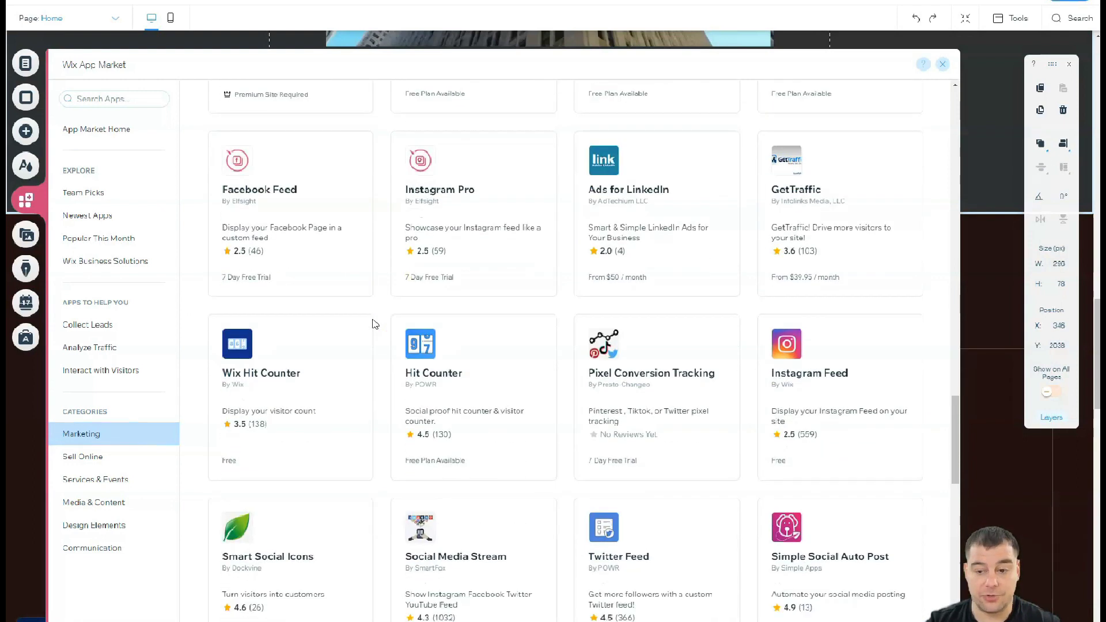
{"action": "scroll", "coordinate": [372, 324], "scroll_direction": "down", "scroll_amount": 2}
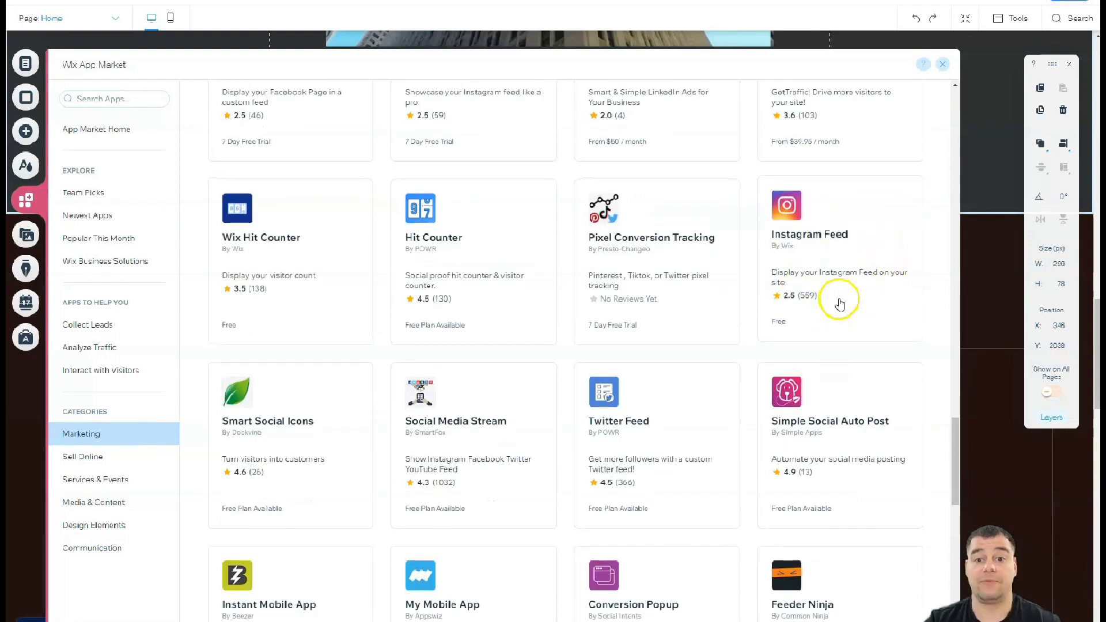
{"action": "scroll", "coordinate": [716, 247], "scroll_direction": "down", "scroll_amount": 8}
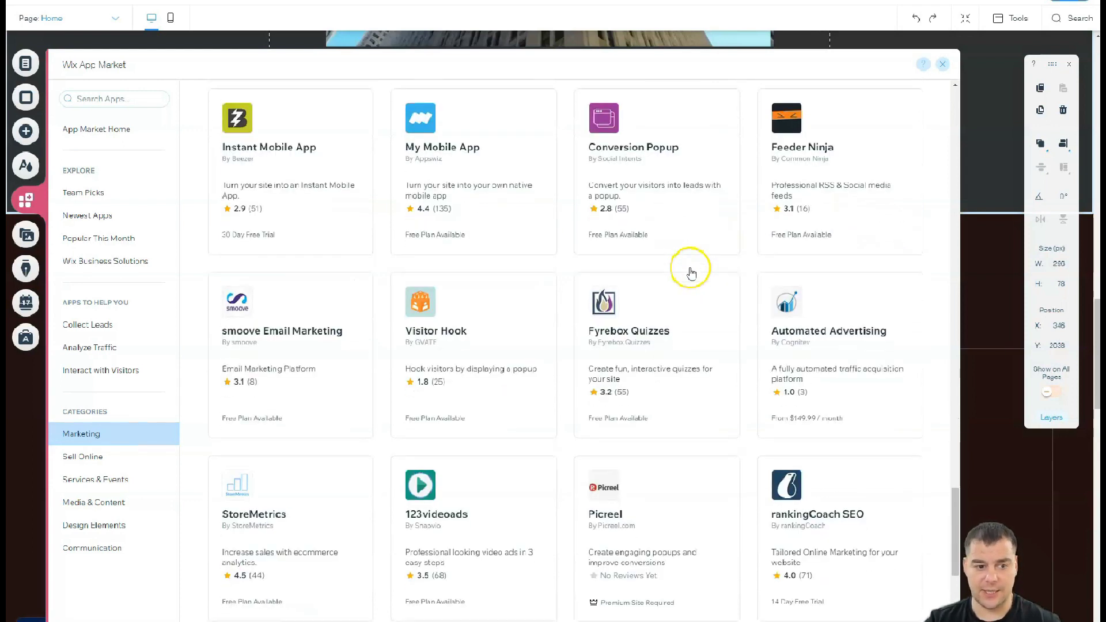
{"action": "left_click", "coordinate": [72, 464]}
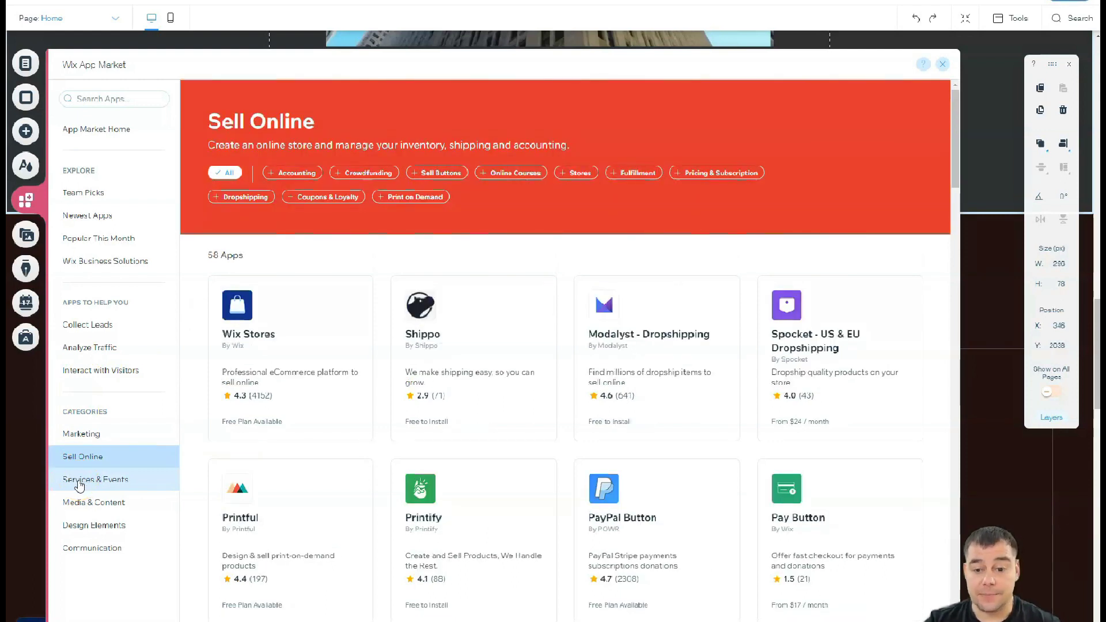
{"action": "left_click", "coordinate": [942, 64]}
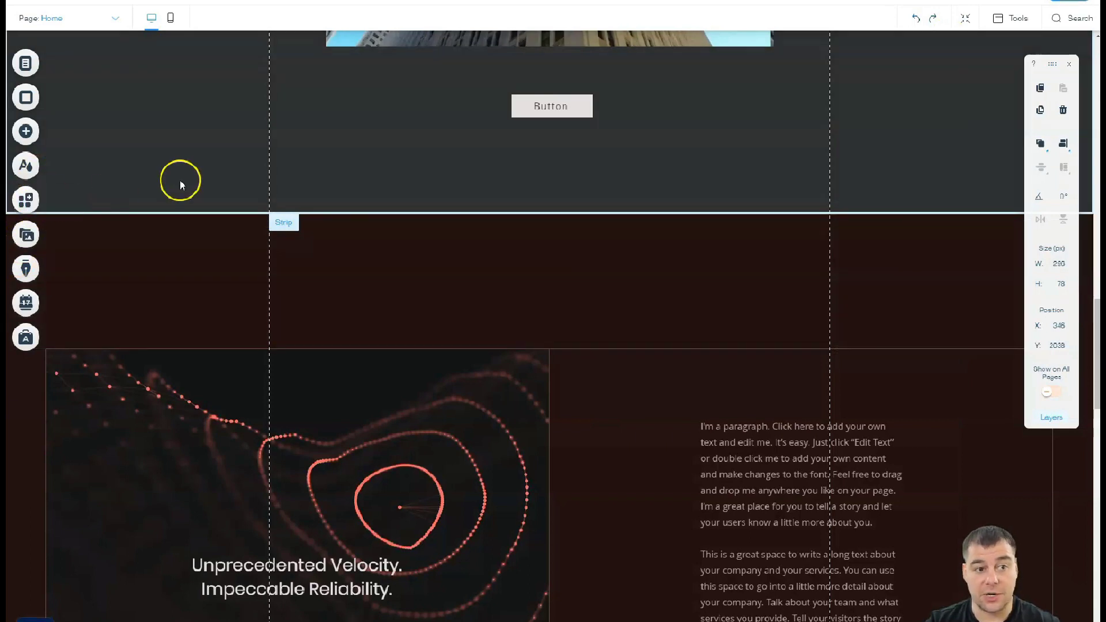
Step: Close the floating toolbar that holds the element's size, position and layer controls
{"action": "scroll", "coordinate": [513, 230], "scroll_direction": "up", "scroll_amount": 10}
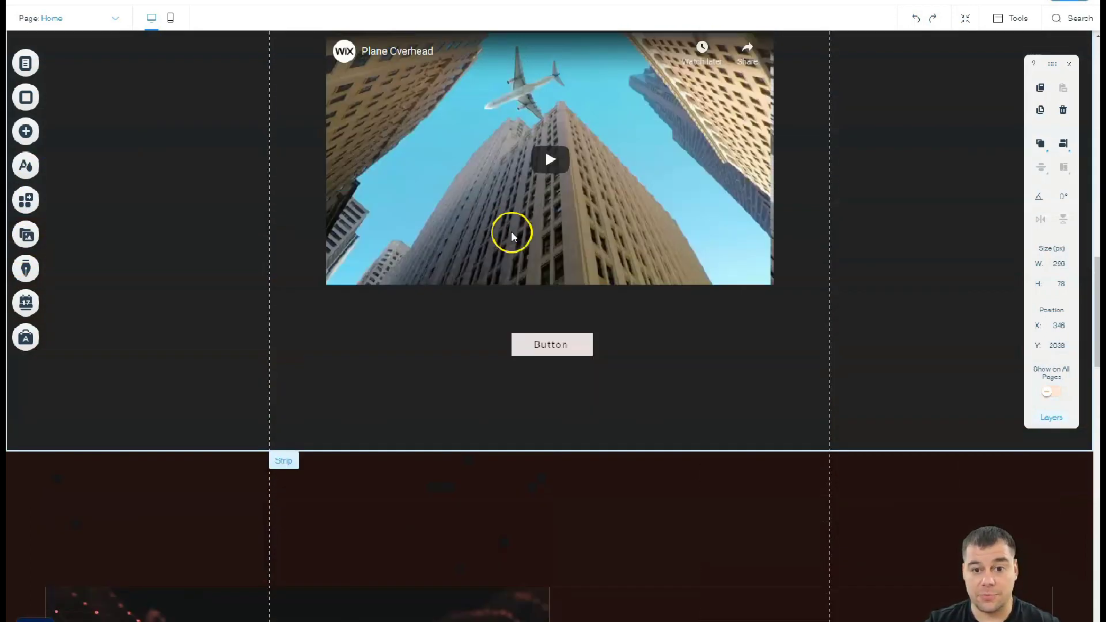
{"action": "scroll", "coordinate": [524, 244], "scroll_direction": "down", "scroll_amount": 3}
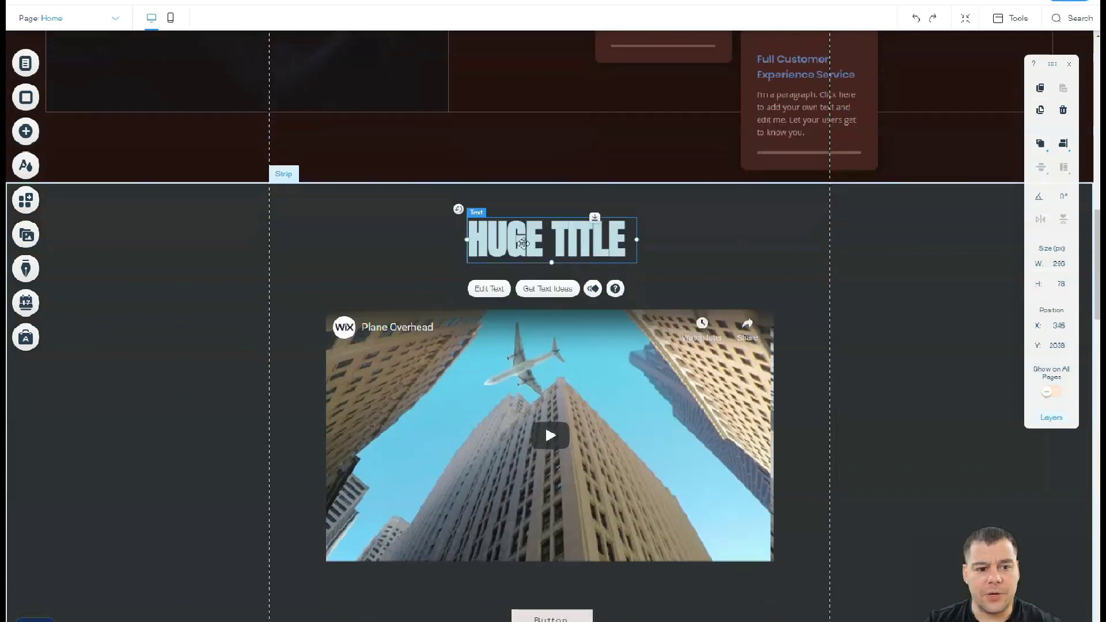
{"action": "scroll", "coordinate": [526, 246], "scroll_direction": "up", "scroll_amount": 2}
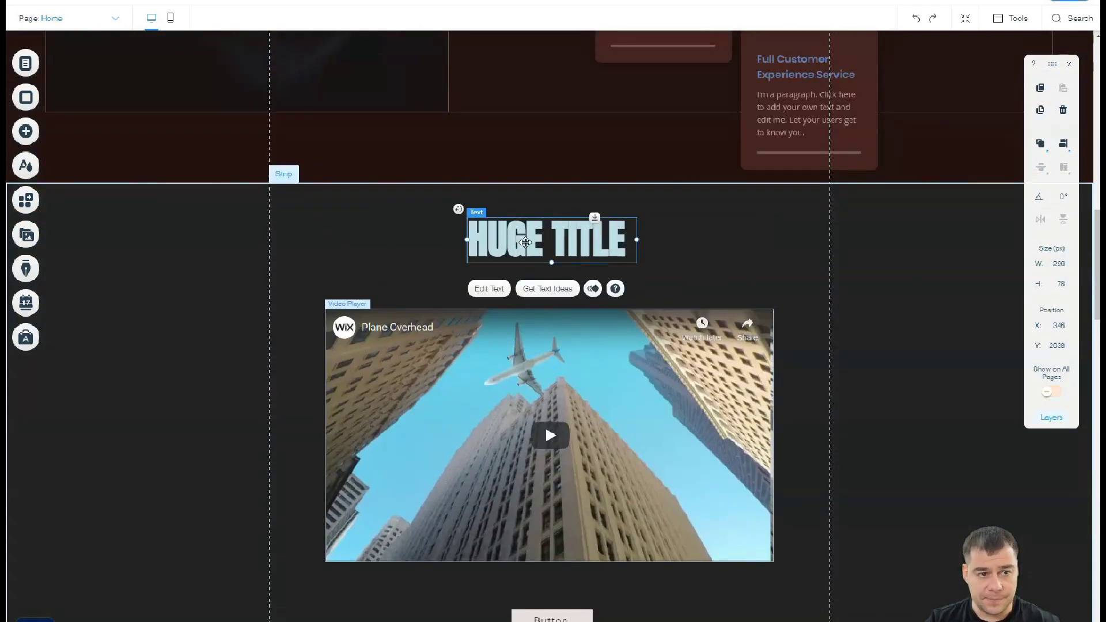
{"action": "scroll", "coordinate": [525, 247], "scroll_direction": "up", "scroll_amount": 2}
{"action": "scroll", "coordinate": [525, 248], "scroll_direction": "up", "scroll_amount": 6}
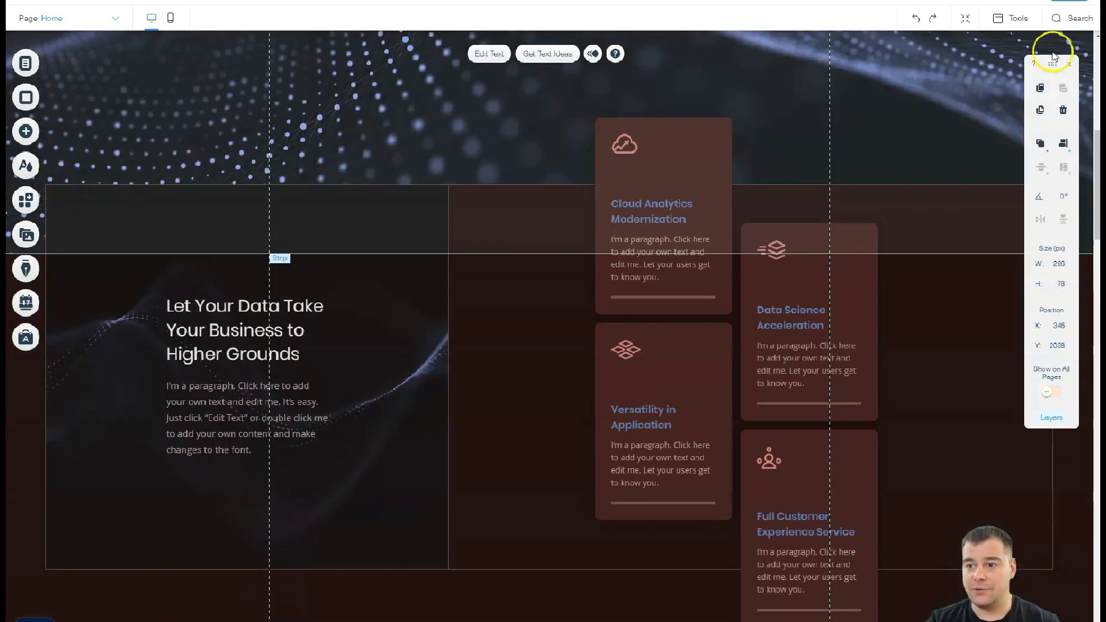
{"action": "left_click", "coordinate": [1070, 64]}
{"action": "left_click", "coordinate": [487, 271]}
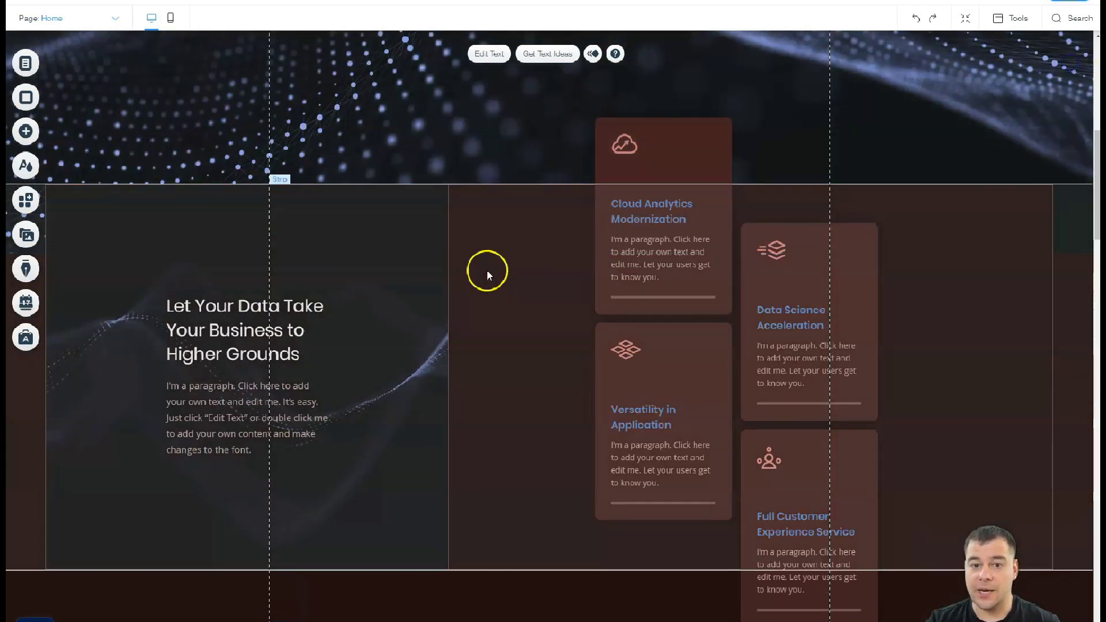
Step: Replace the cloud icon on the Cloud Analytics Modernization card with the Carrot vector art from Wix's media library
{"action": "scroll", "coordinate": [485, 279], "scroll_direction": "up", "scroll_amount": 2}
{"action": "scroll", "coordinate": [486, 279], "scroll_direction": "down", "scroll_amount": 1}
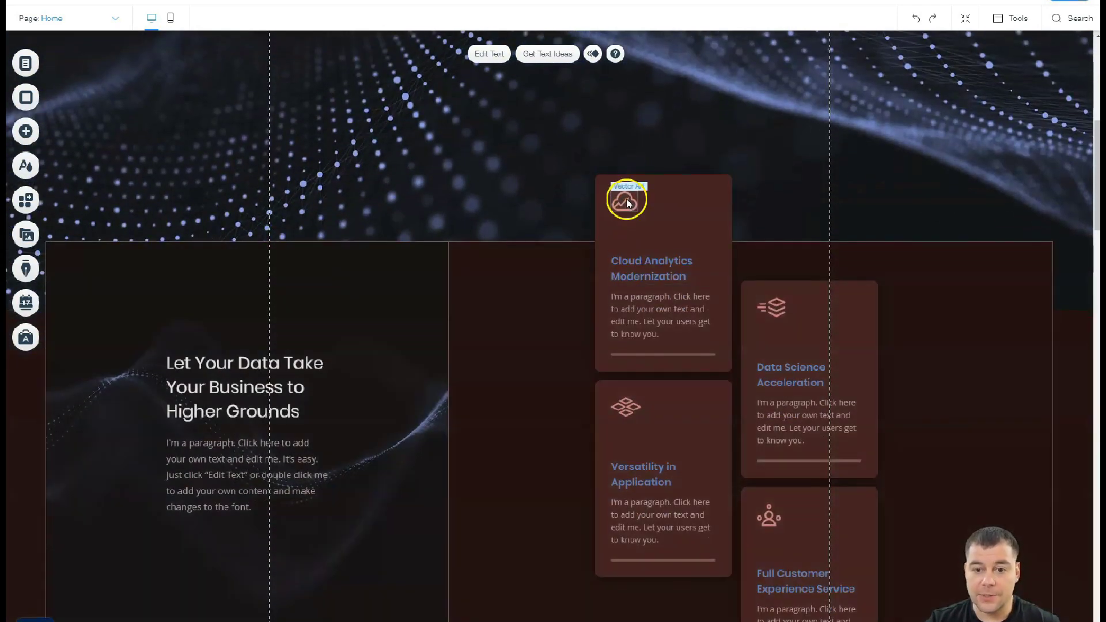
{"action": "left_click", "coordinate": [627, 202]}
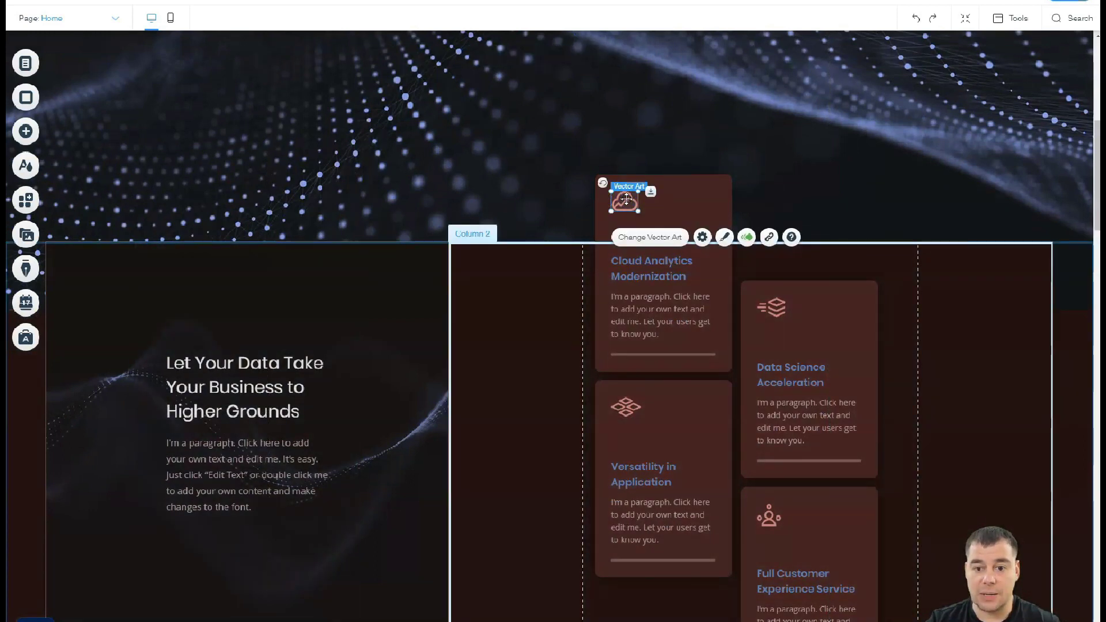
{"action": "left_click", "coordinate": [651, 241]}
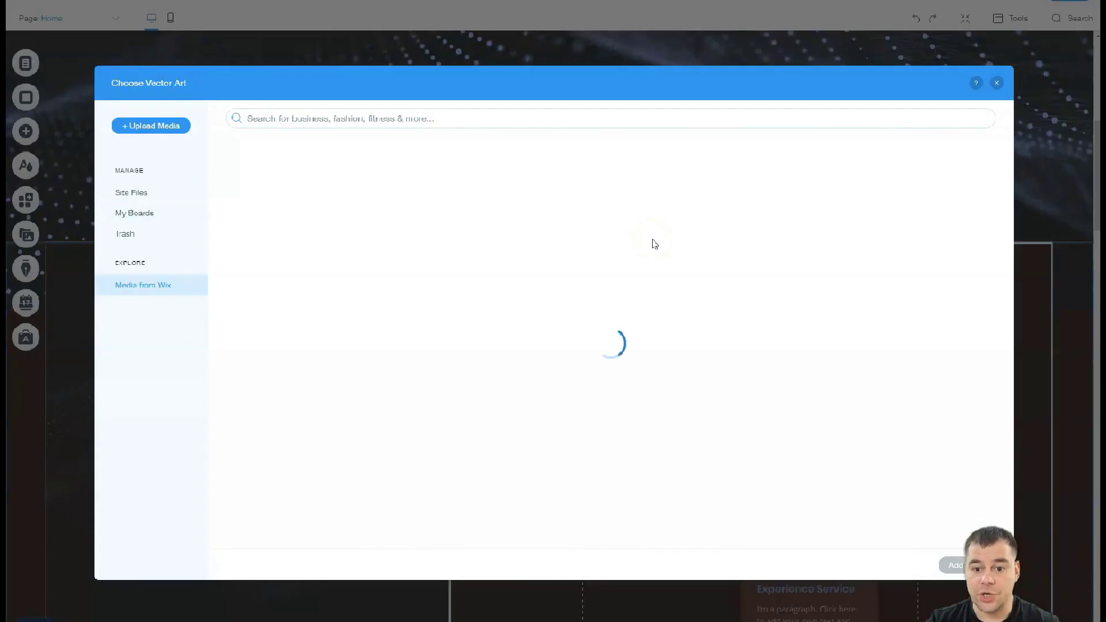
{"action": "left_click", "coordinate": [550, 113]}
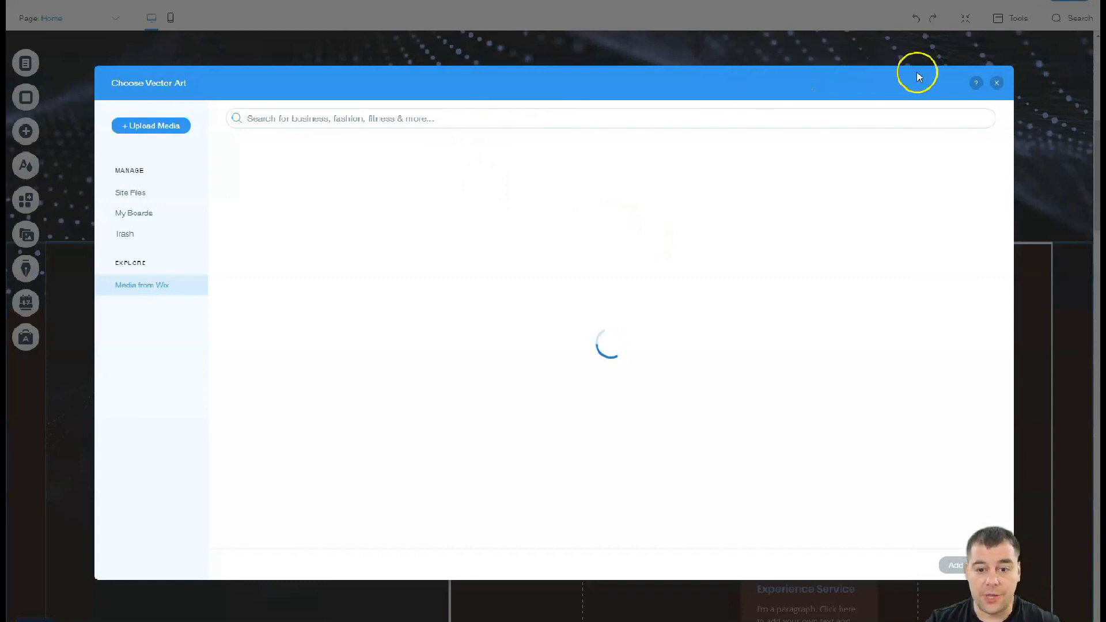
{"action": "scroll", "coordinate": [645, 375], "scroll_direction": "down", "scroll_amount": 5}
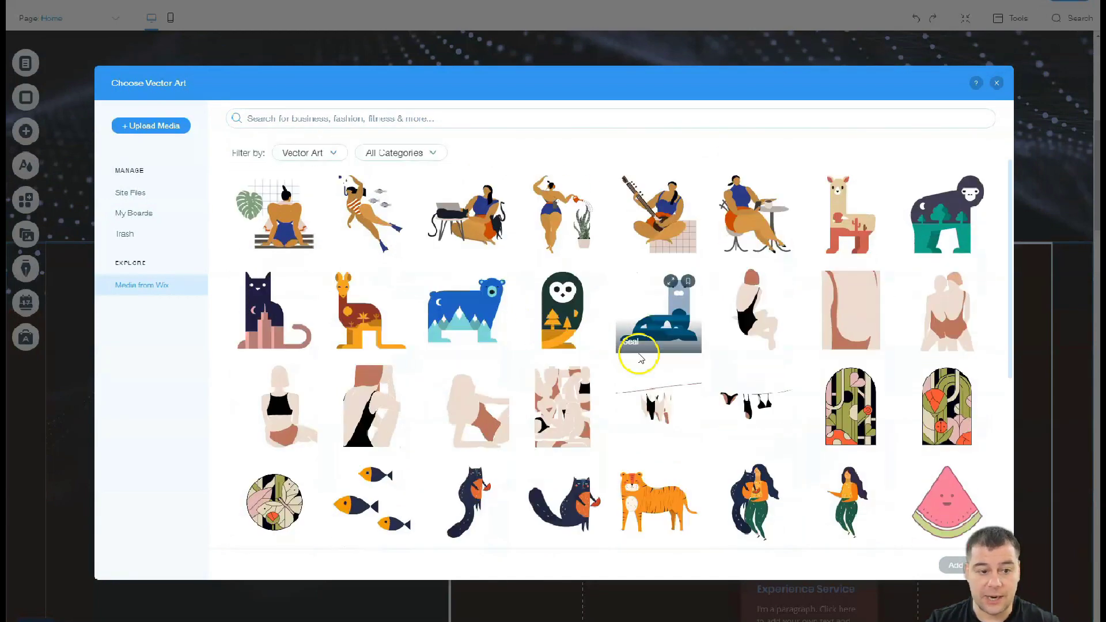
{"action": "scroll", "coordinate": [641, 359], "scroll_direction": "down", "scroll_amount": 3}
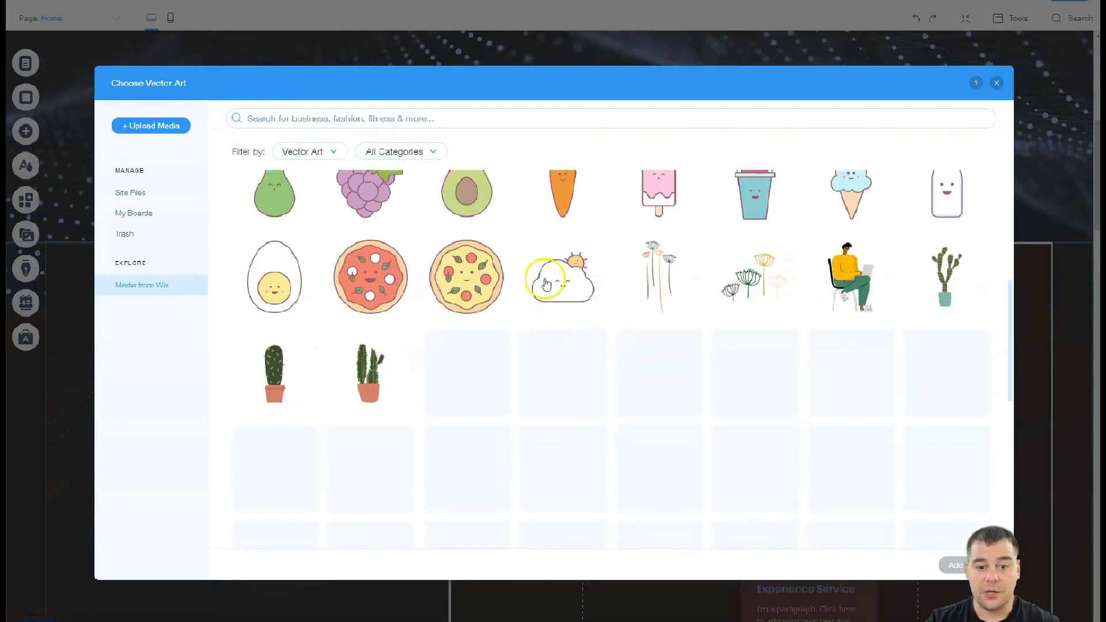
{"action": "scroll", "coordinate": [564, 233], "scroll_direction": "up", "scroll_amount": 1}
{"action": "left_click", "coordinate": [564, 242]}
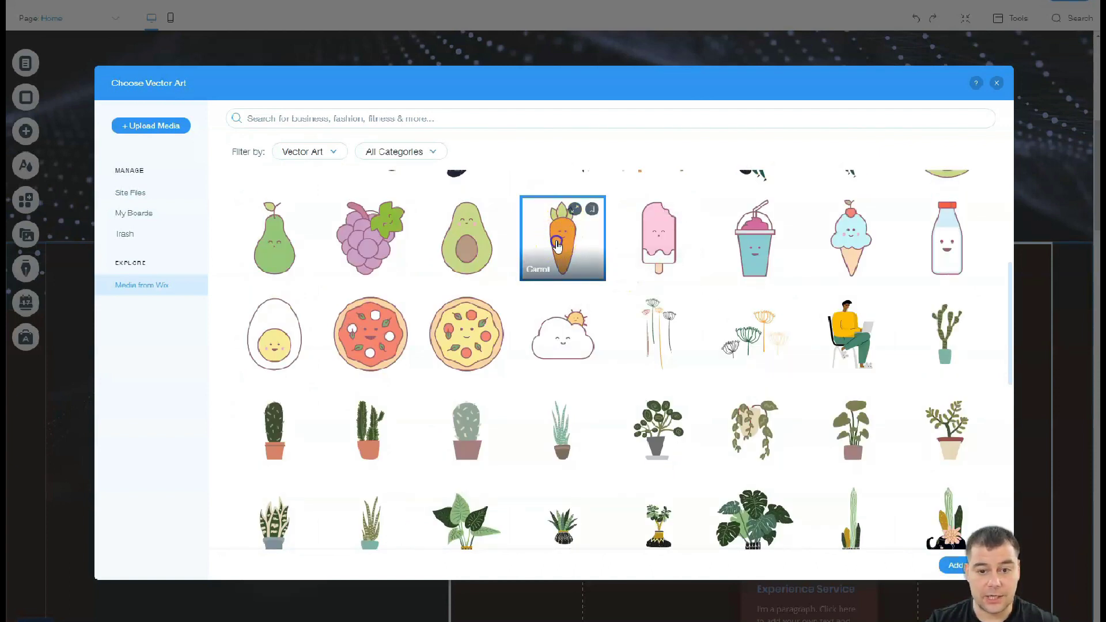
{"action": "left_click", "coordinate": [996, 83]}
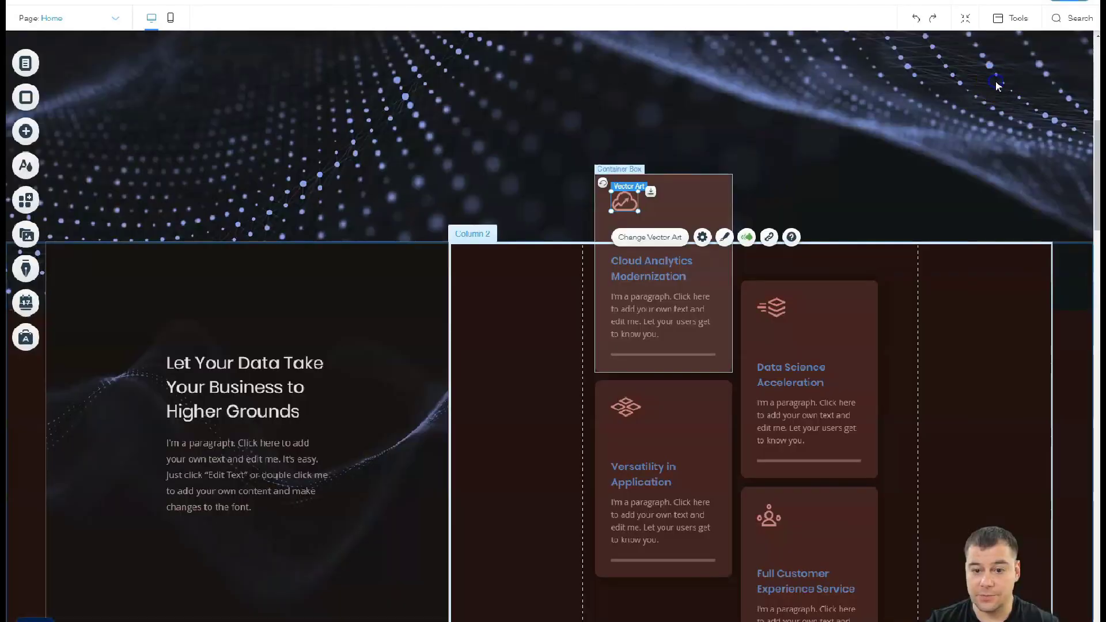
{"action": "left_click", "coordinate": [630, 207]}
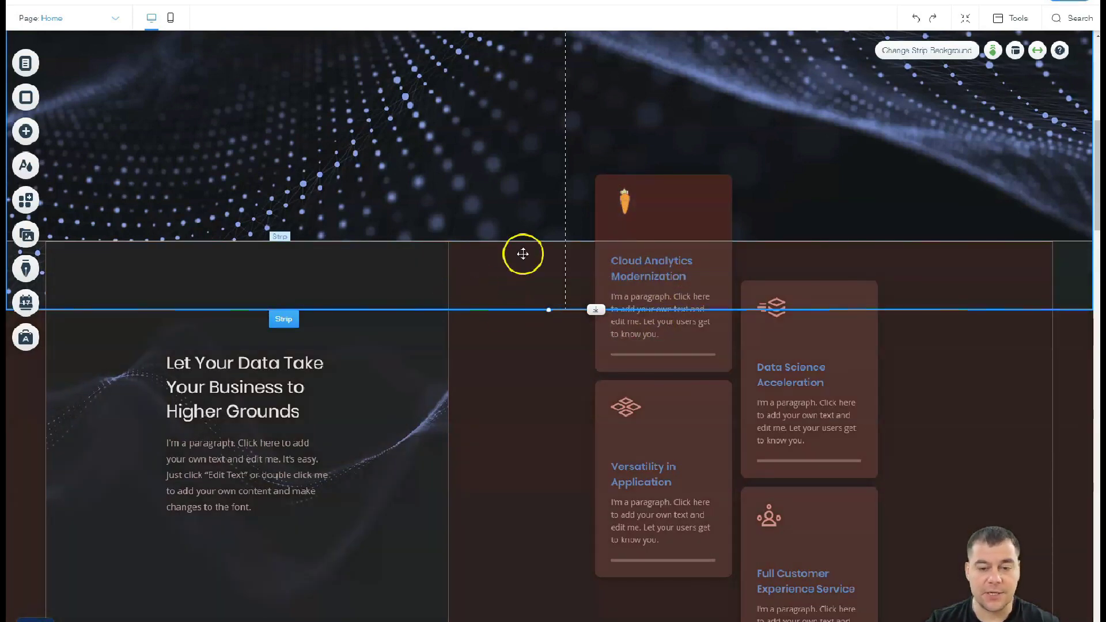
Step: Look over the Home page from the header section to the video strip and view that strip's background opacity and color settings
{"action": "scroll", "coordinate": [522, 252], "scroll_direction": "up", "scroll_amount": 5}
{"action": "scroll", "coordinate": [529, 252], "scroll_direction": "up", "scroll_amount": 3}
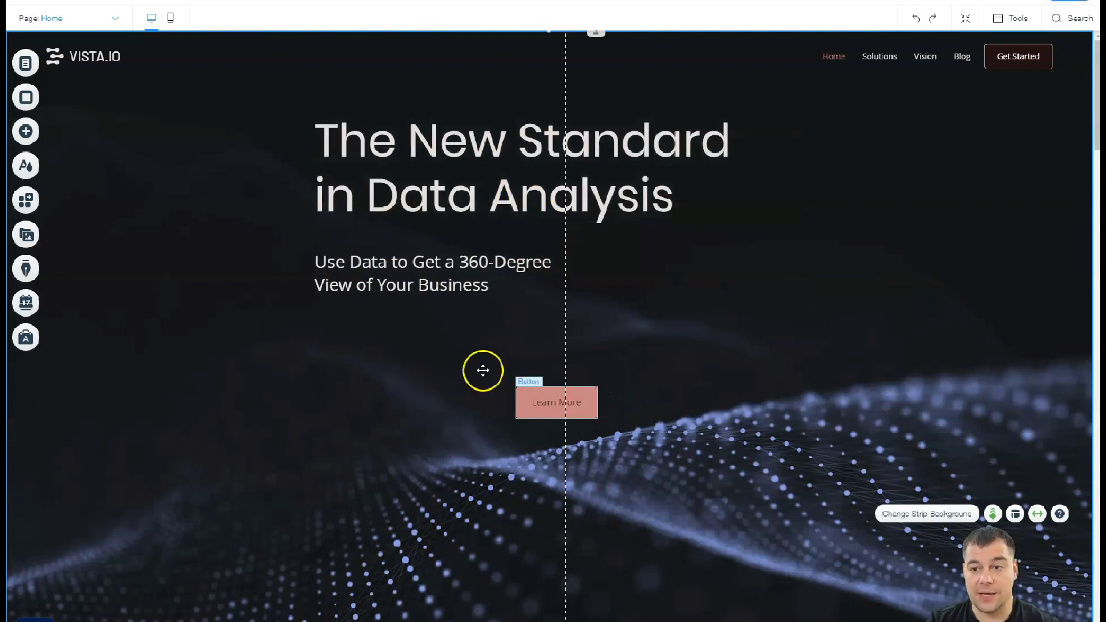
{"action": "scroll", "coordinate": [613, 332], "scroll_direction": "down", "scroll_amount": 5}
{"action": "scroll", "coordinate": [614, 333], "scroll_direction": "down", "scroll_amount": 12}
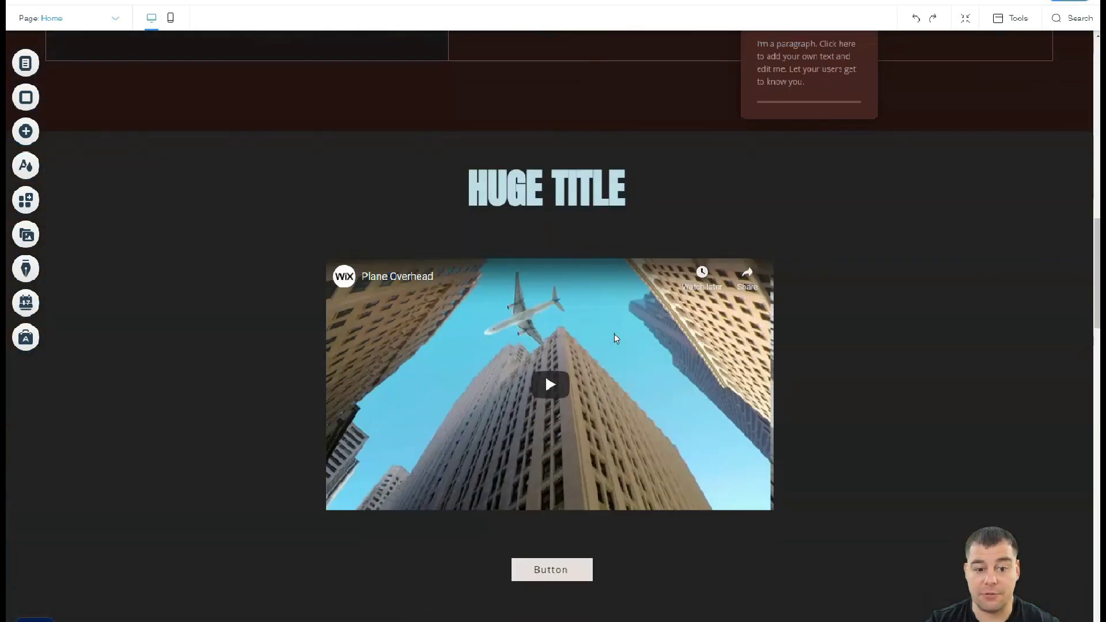
{"action": "scroll", "coordinate": [614, 333], "scroll_direction": "down", "scroll_amount": 1}
{"action": "left_click", "coordinate": [612, 330]}
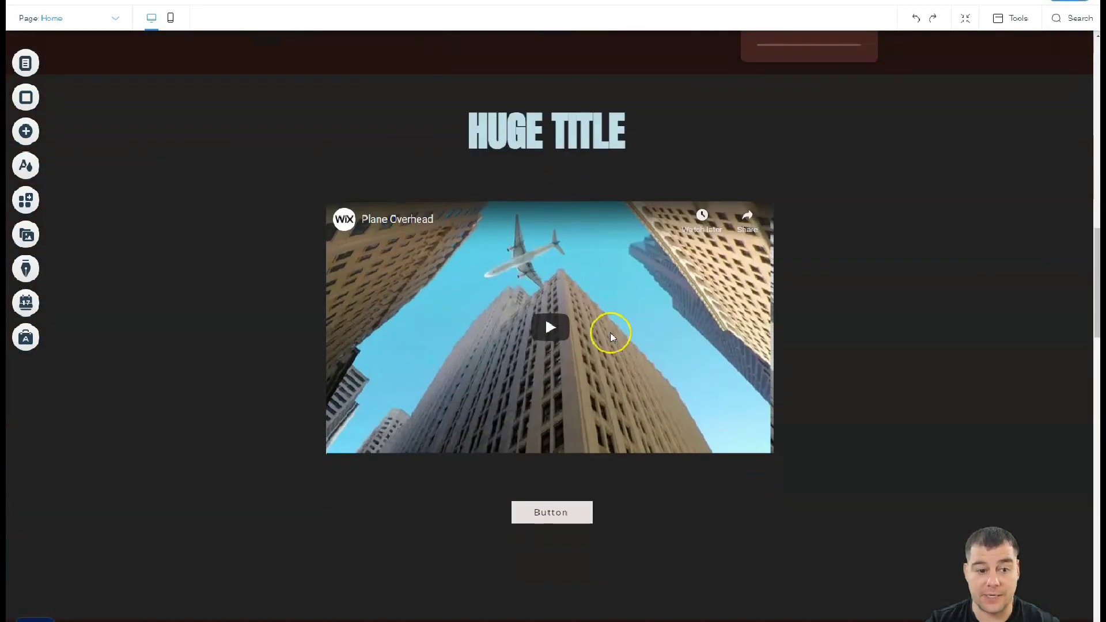
{"action": "double_click", "coordinate": [168, 276]}
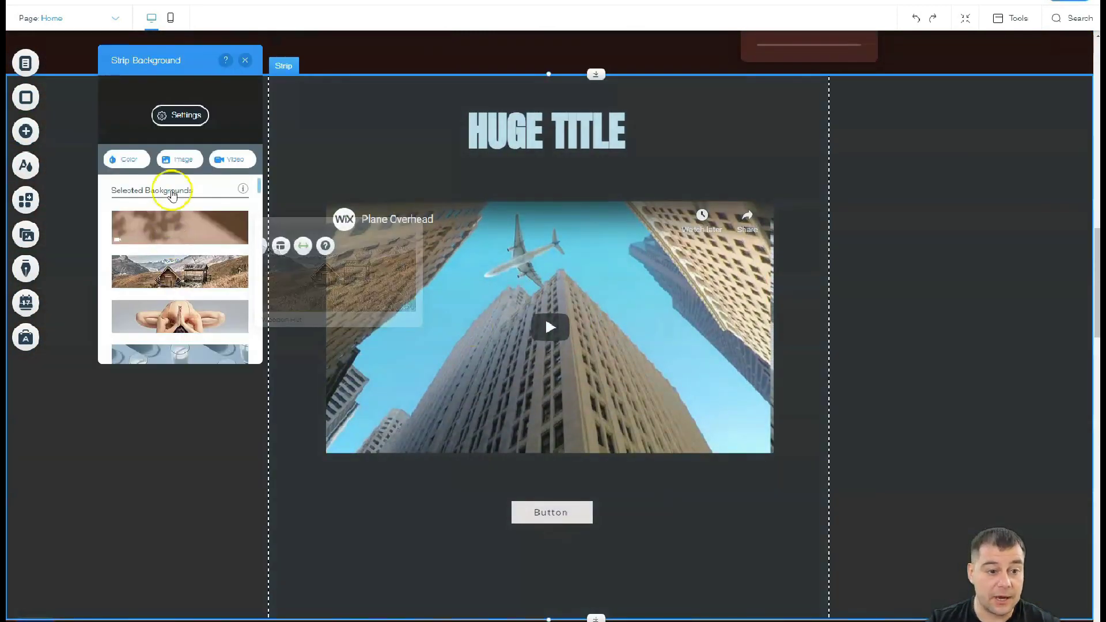
{"action": "left_click", "coordinate": [176, 115]}
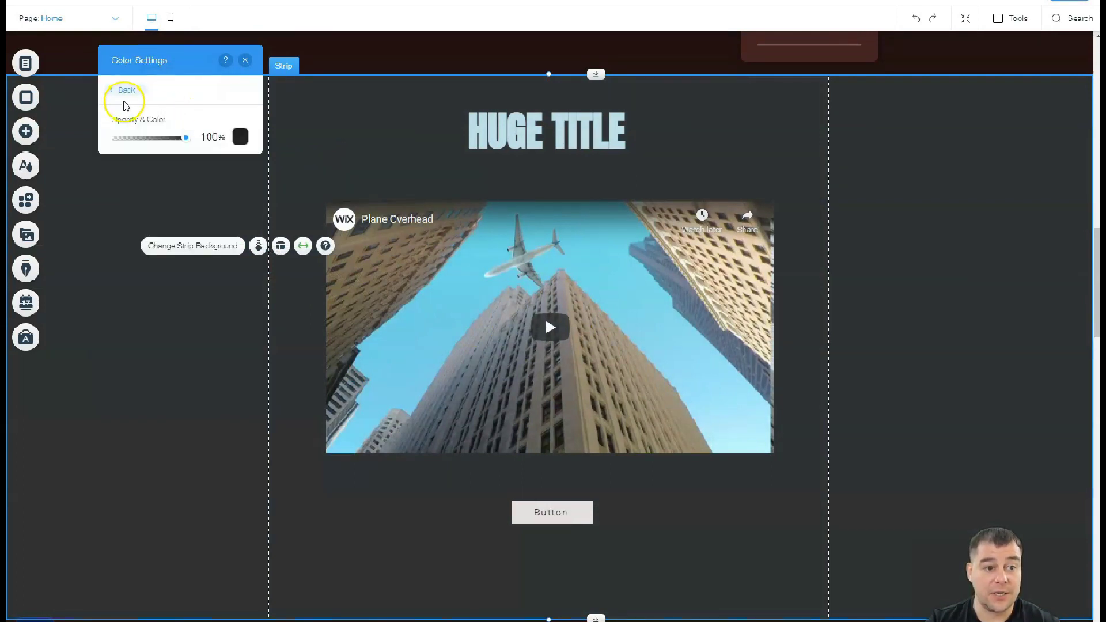
{"action": "left_click", "coordinate": [245, 60]}
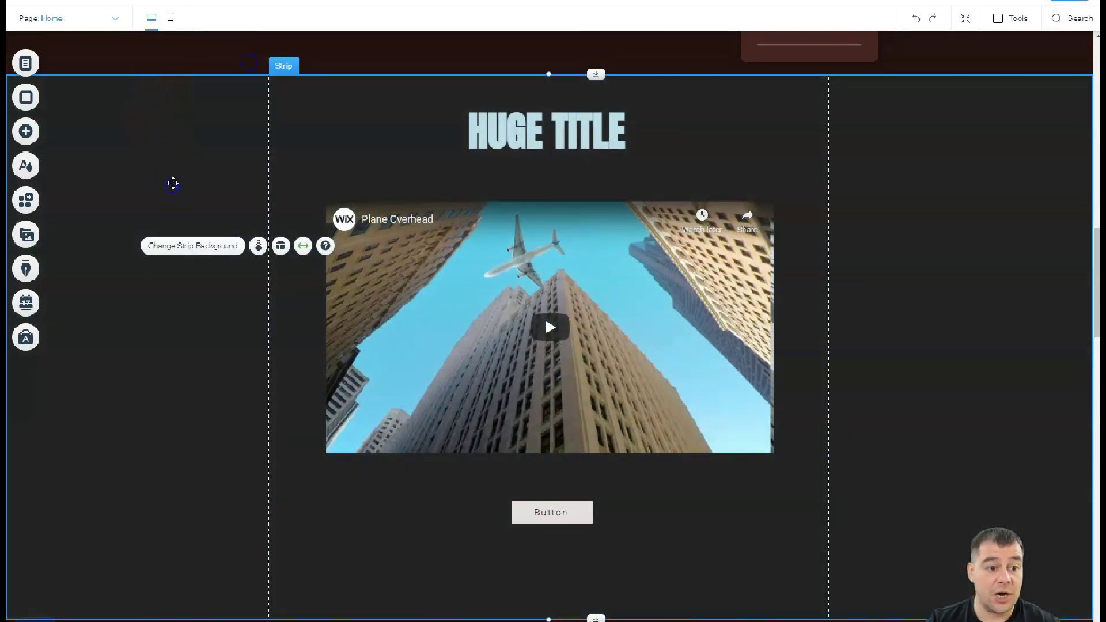
Step: Change the background of the strip behind the title and video to the dark brown theme color #452222
{"action": "double_click", "coordinate": [173, 183]}
{"action": "left_click", "coordinate": [132, 159]}
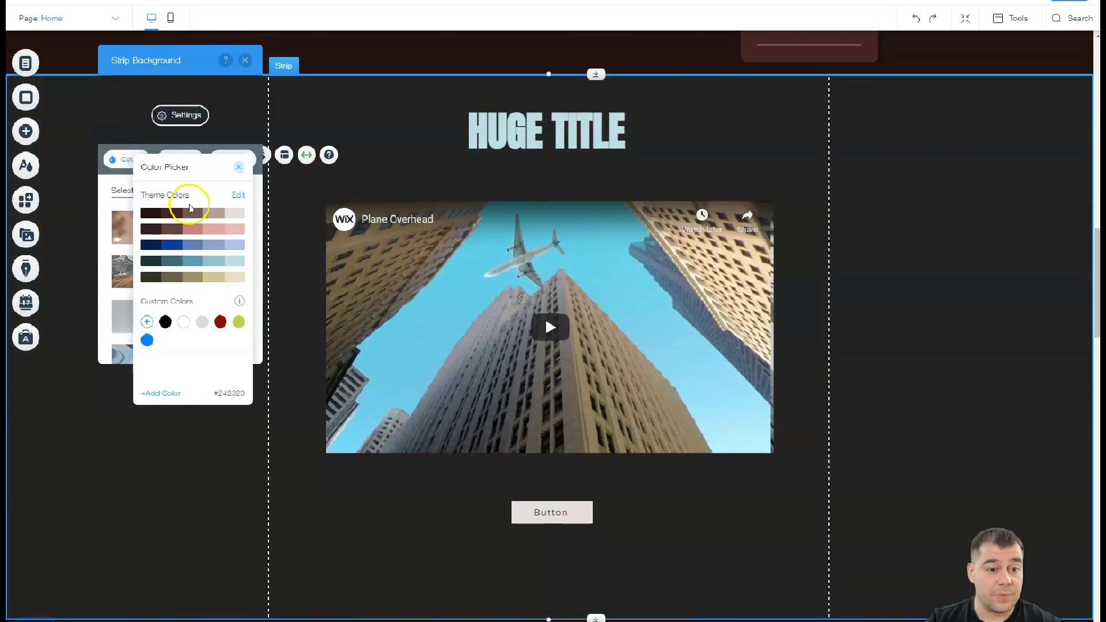
{"action": "left_click", "coordinate": [174, 214]}
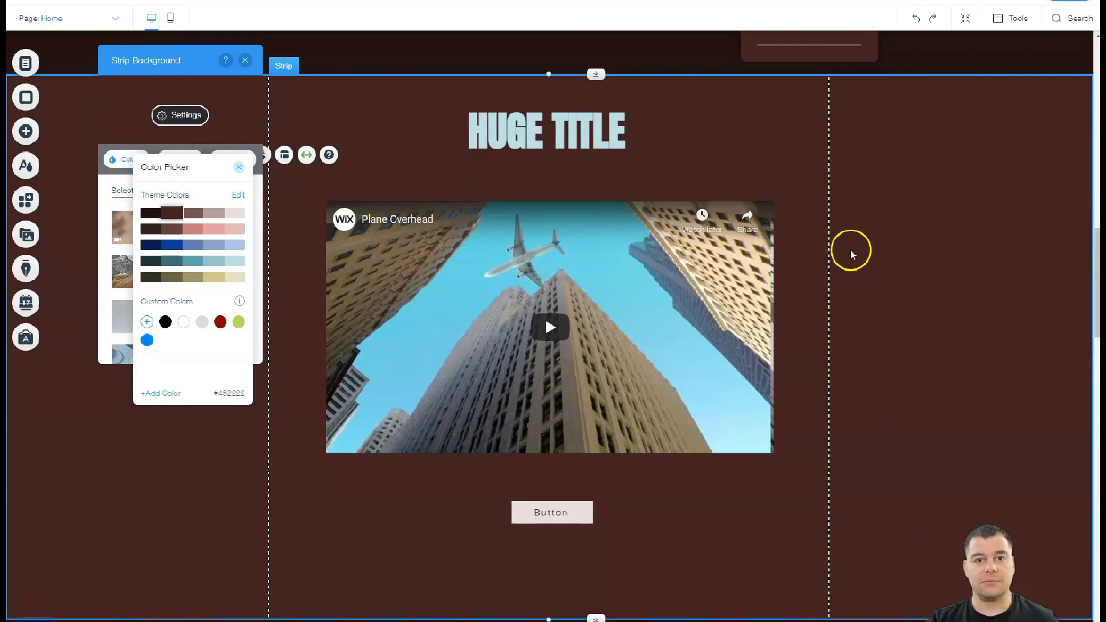
{"action": "left_click", "coordinate": [236, 162]}
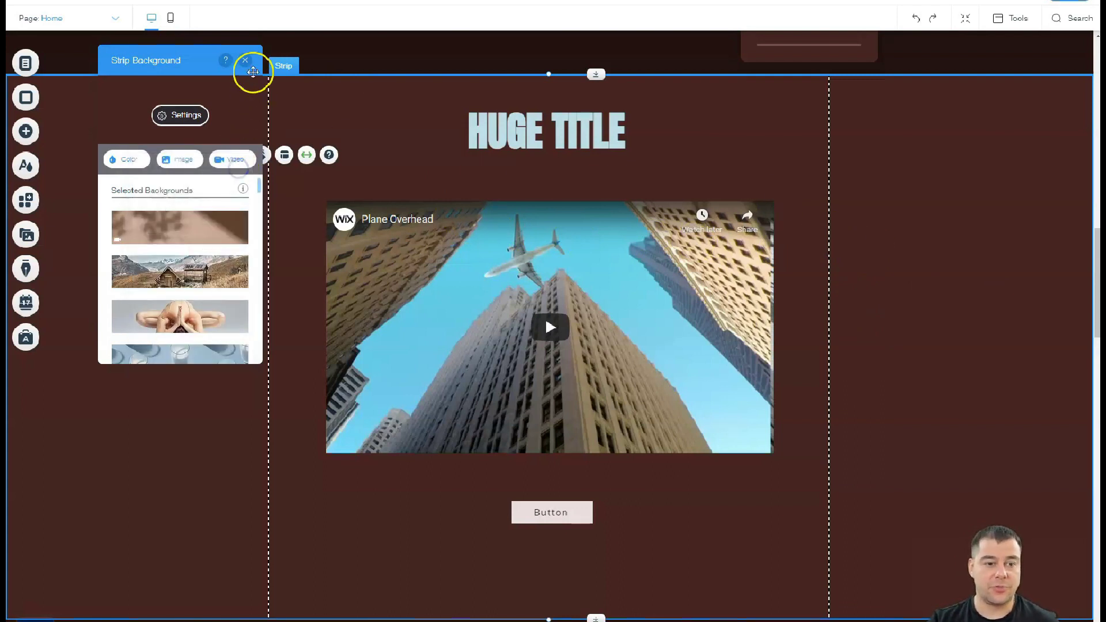
{"action": "left_click", "coordinate": [245, 60]}
{"action": "left_click", "coordinate": [235, 279]}
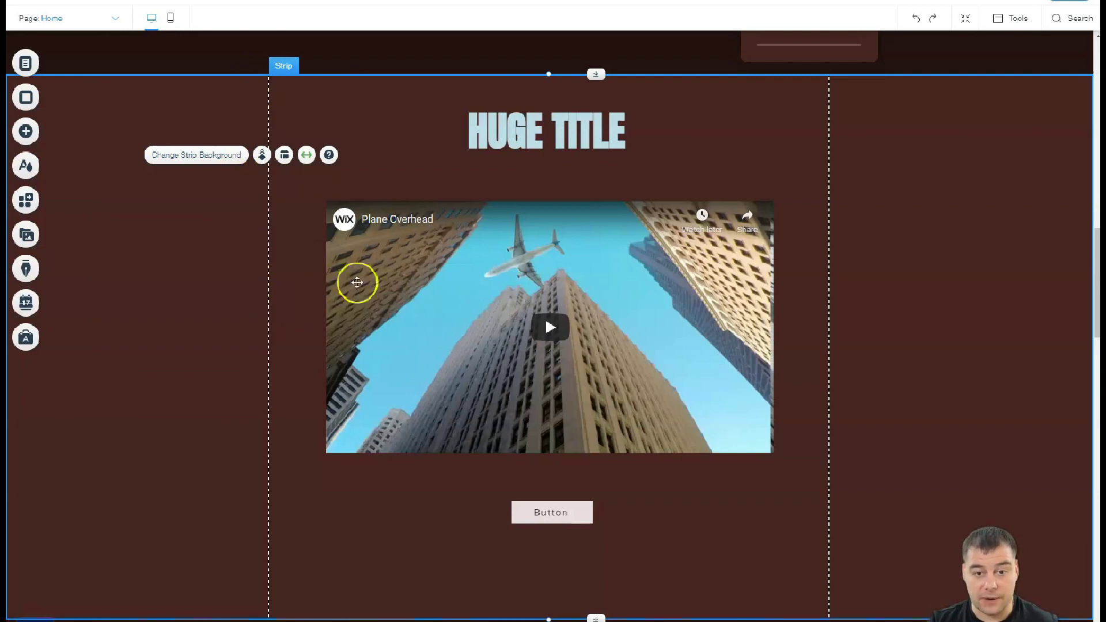
Step: Move the HUGE TITLE text slightly lower, closer to the video
{"action": "left_click", "coordinate": [543, 147]}
{"action": "mouse_move", "coordinate": [543, 139]}
{"action": "left_mouse_down"}
{"action": "mouse_move", "coordinate": [543, 199]}
{"action": "mouse_move", "coordinate": [546, 134]}
{"action": "mouse_move", "coordinate": [549, 155]}
{"action": "left_mouse_up"}
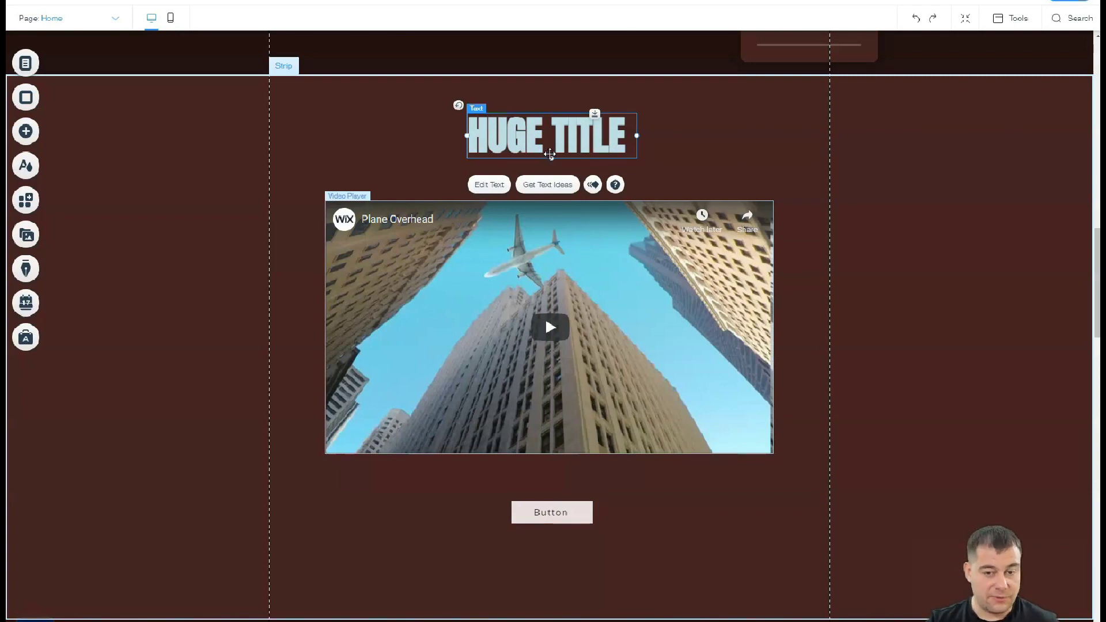
{"action": "left_click", "coordinate": [546, 147]}
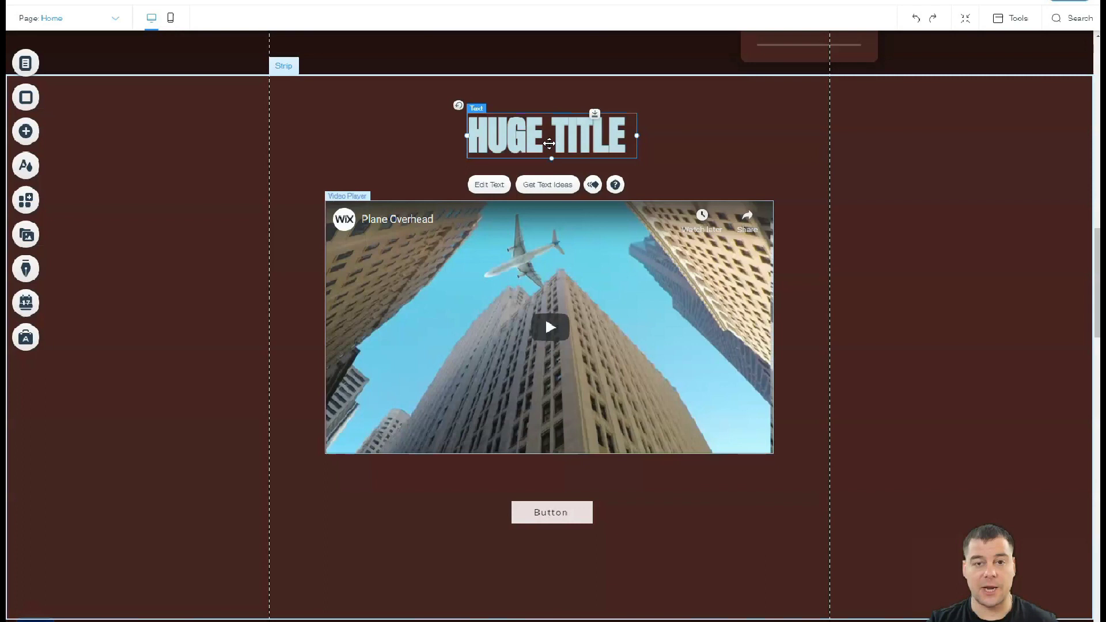
{"action": "left_click", "coordinate": [568, 143]}
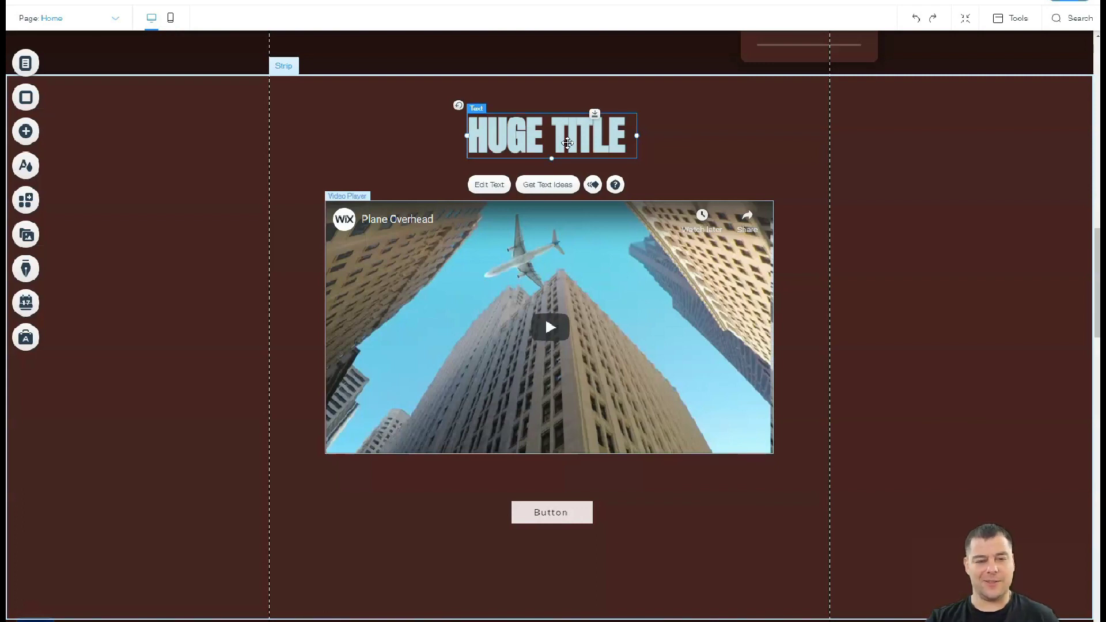
{"action": "left_click", "coordinate": [528, 136]}
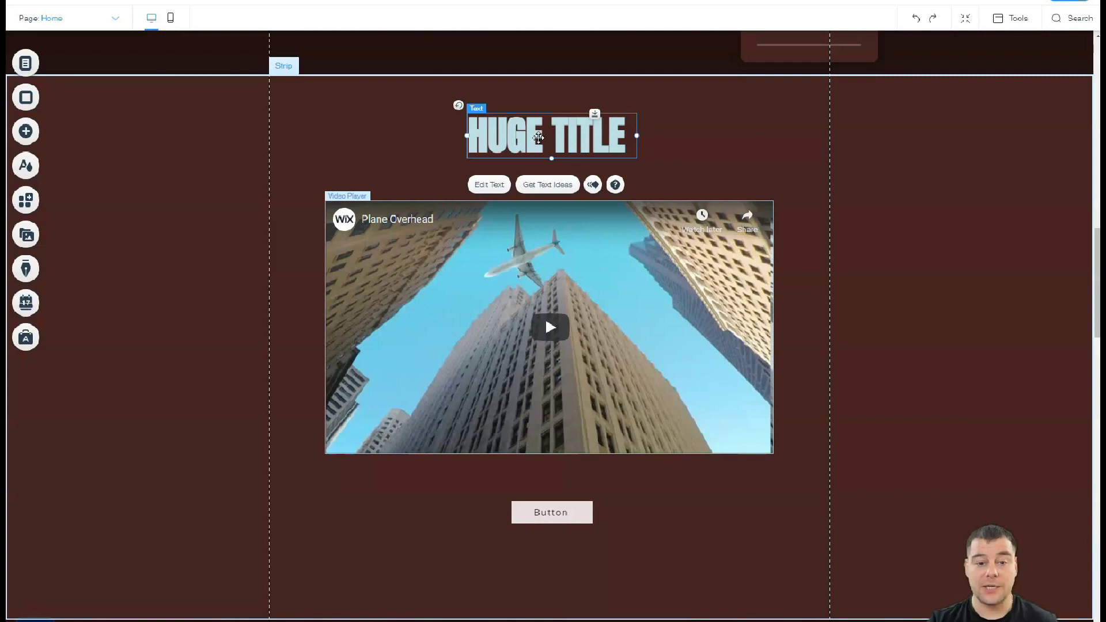
{"action": "left_click", "coordinate": [542, 135]}
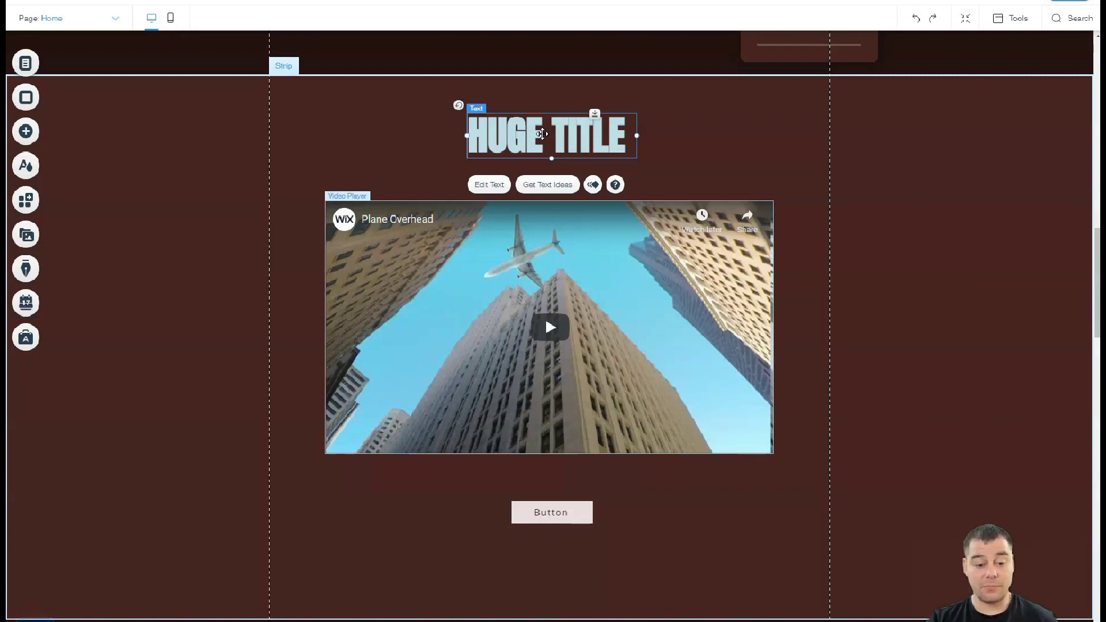
{"action": "left_click", "coordinate": [544, 136]}
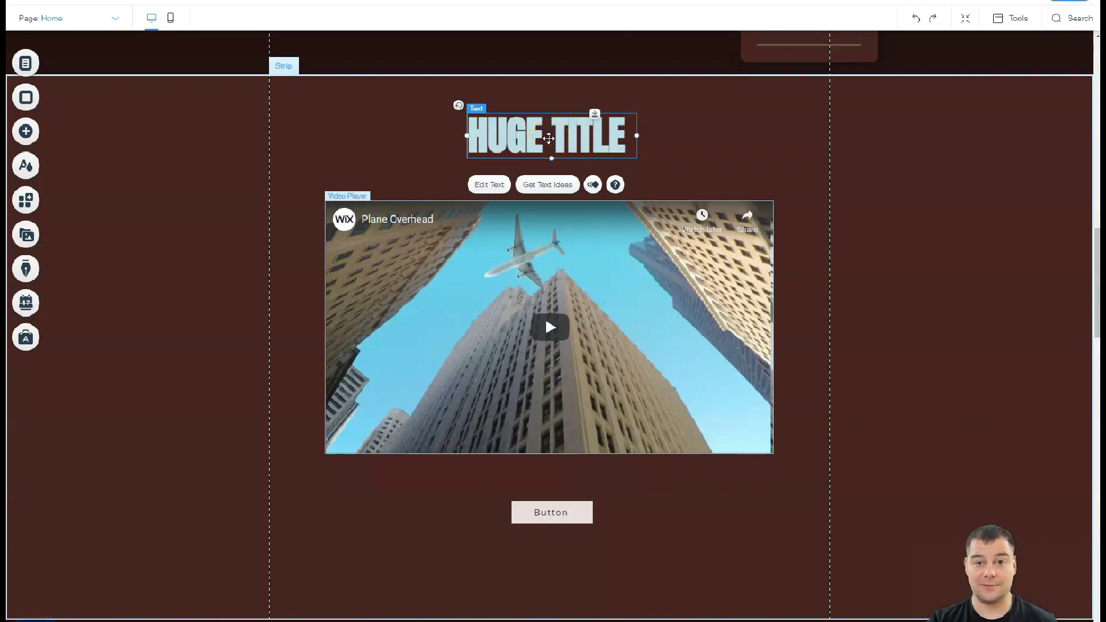
{"action": "left_click", "coordinate": [543, 142]}
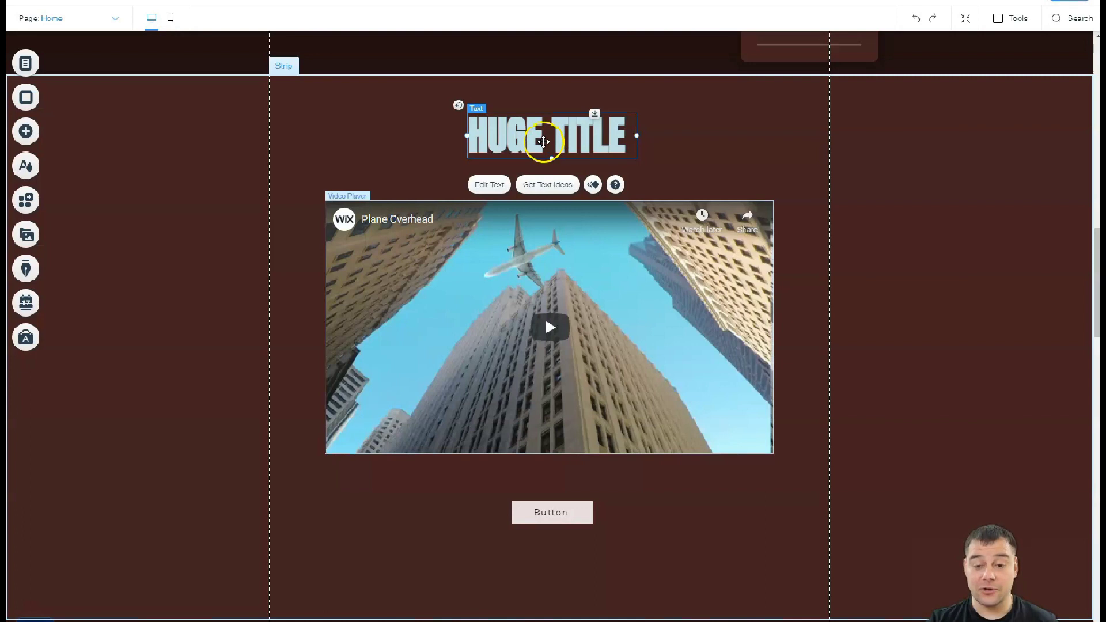